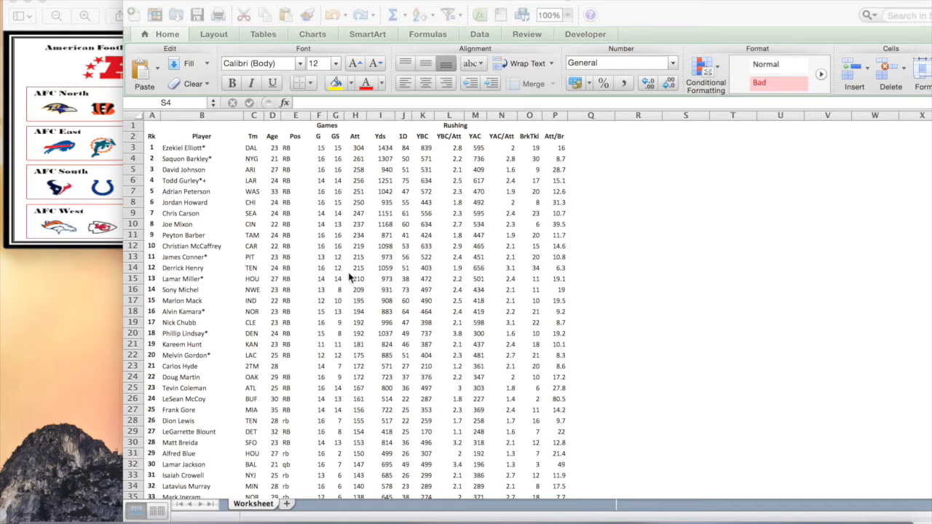
Step: Compare the NFL conference and division chart image with the teams listed in the rushing statistics worksheet
left_click(70, 175)
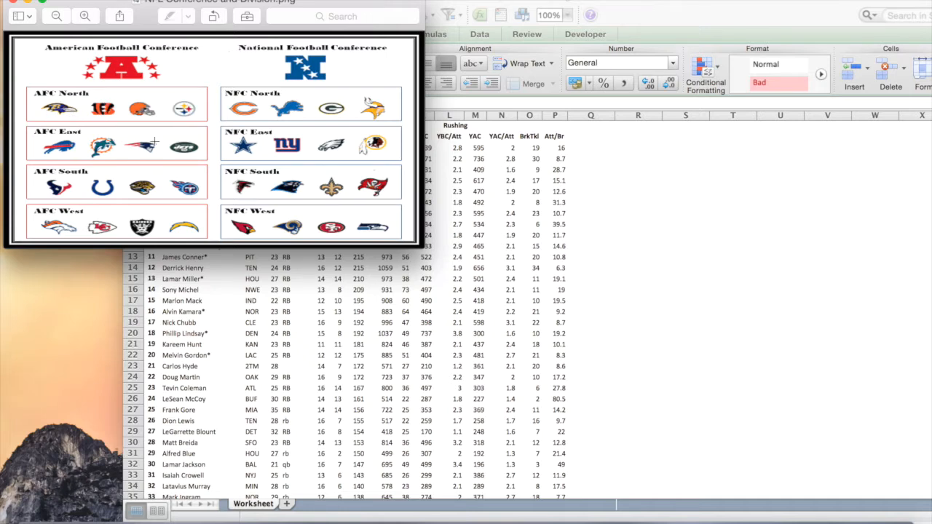
left_click(286, 317)
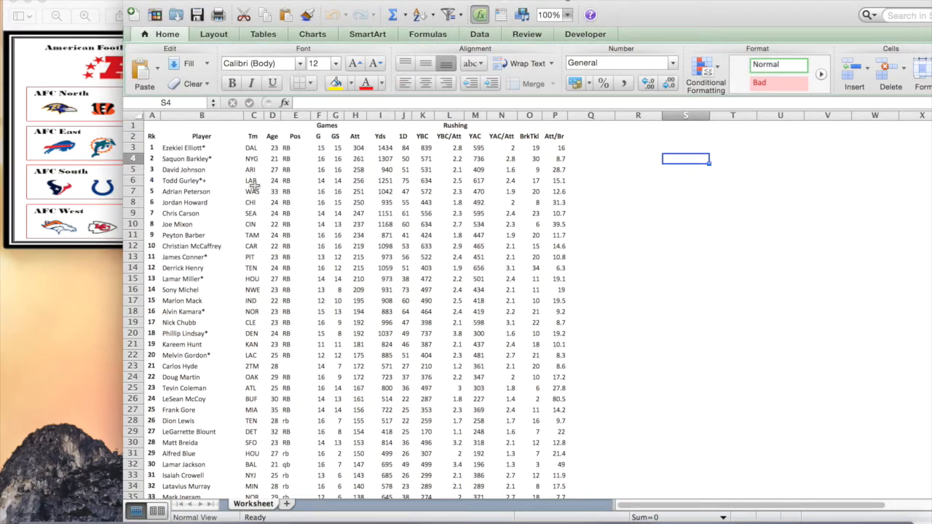
left_click(71, 110)
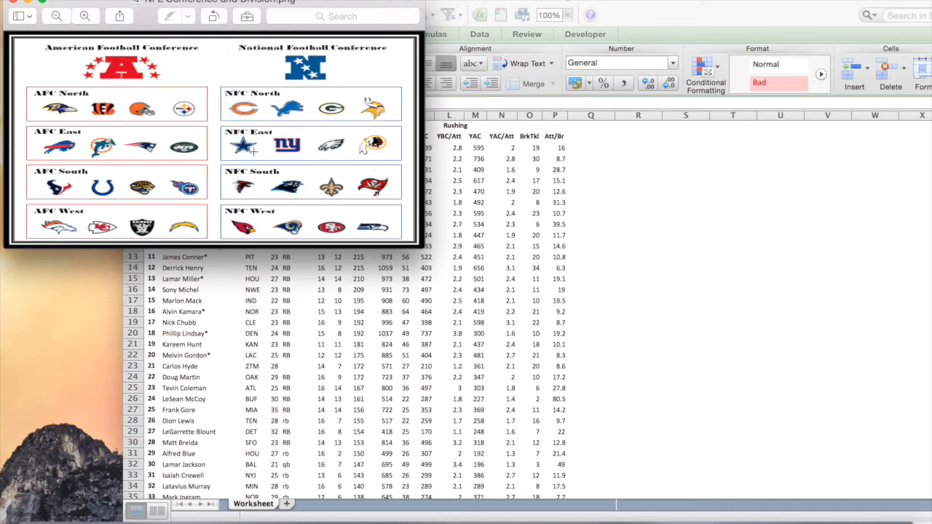
left_click(356, 320)
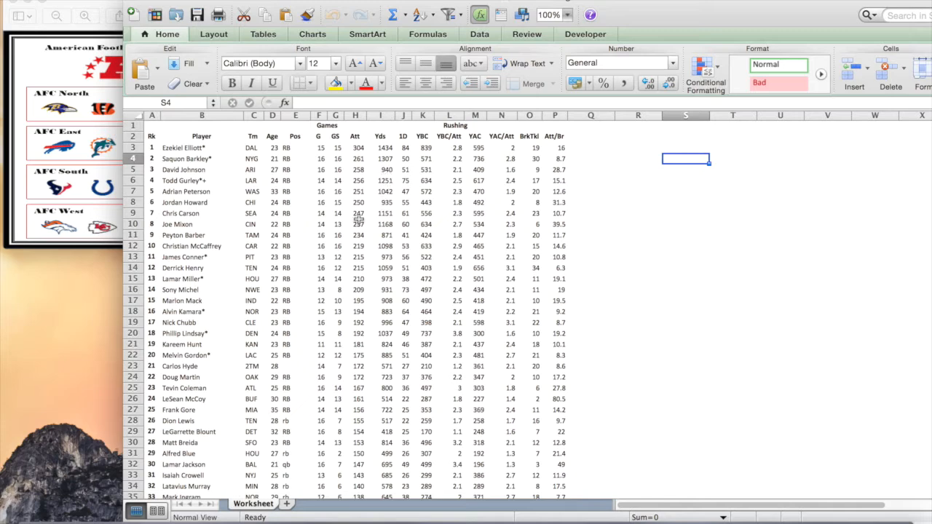
left_click(63, 161)
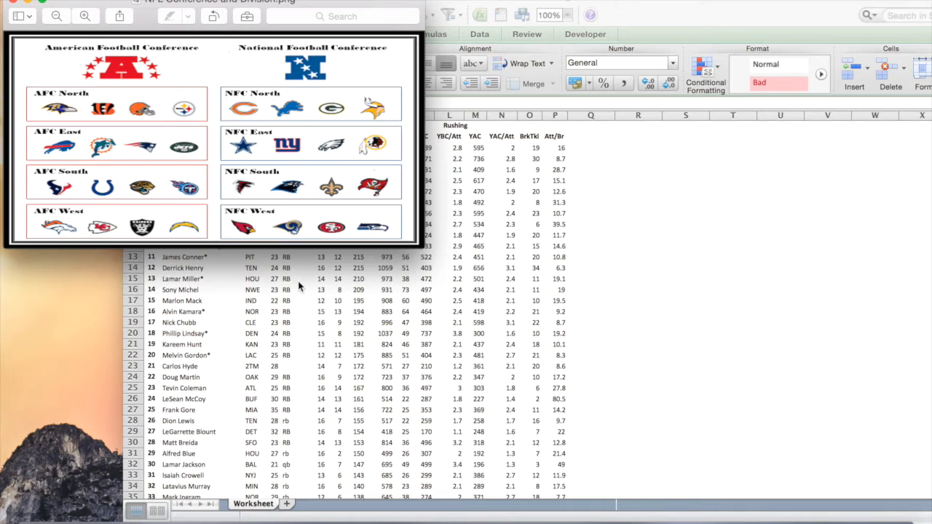
left_click(337, 300)
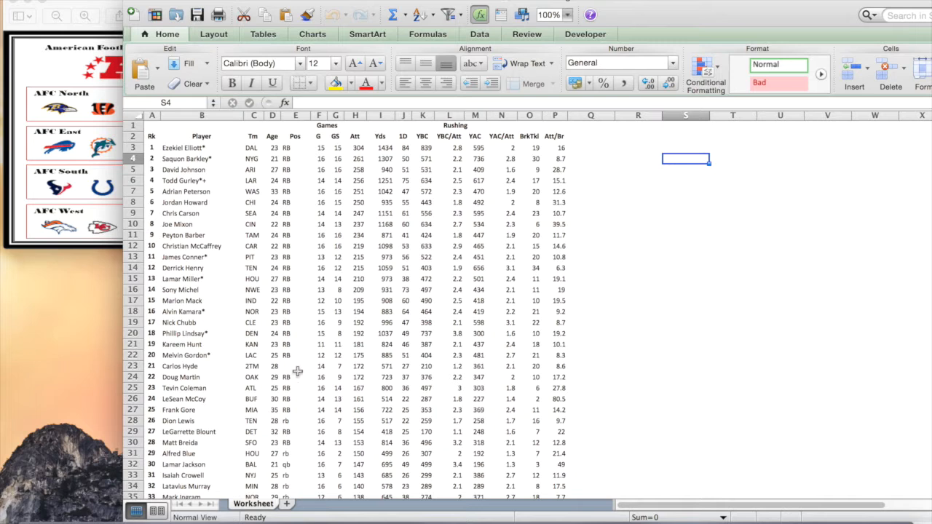
Step: Rename the worksheet holding the player statistics as "Rushing Data"
double_click(255, 504)
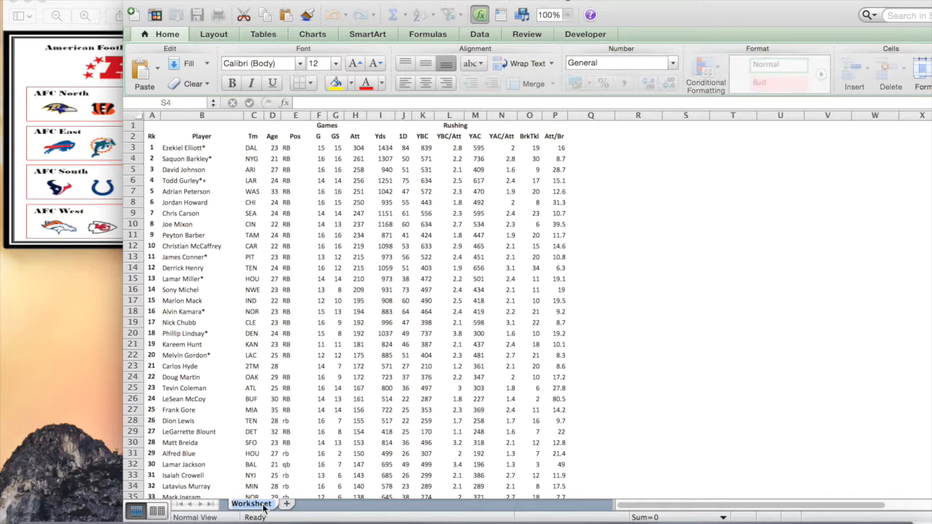
type("Rushing Data")
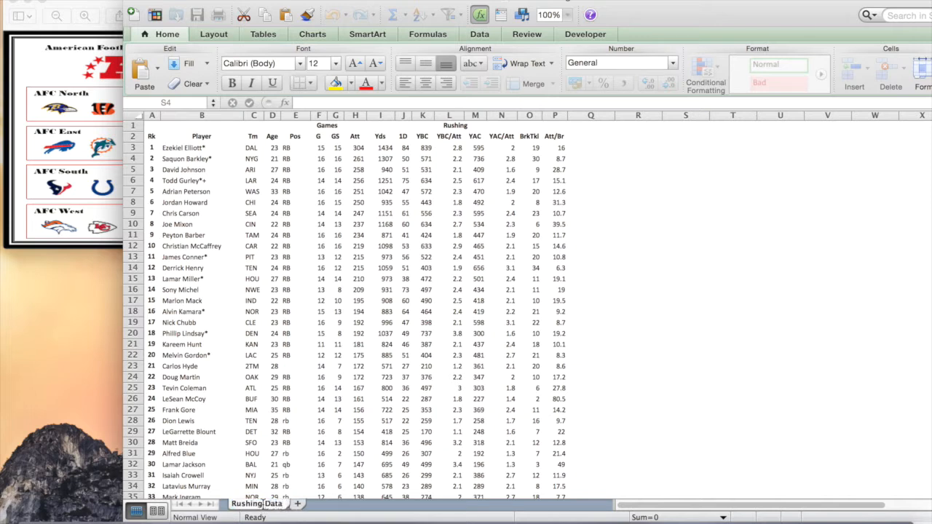
key("Return")
Step: Add a new sheet after Rushing Data and name it "Teams by Conf and Div"
left_click(297, 504)
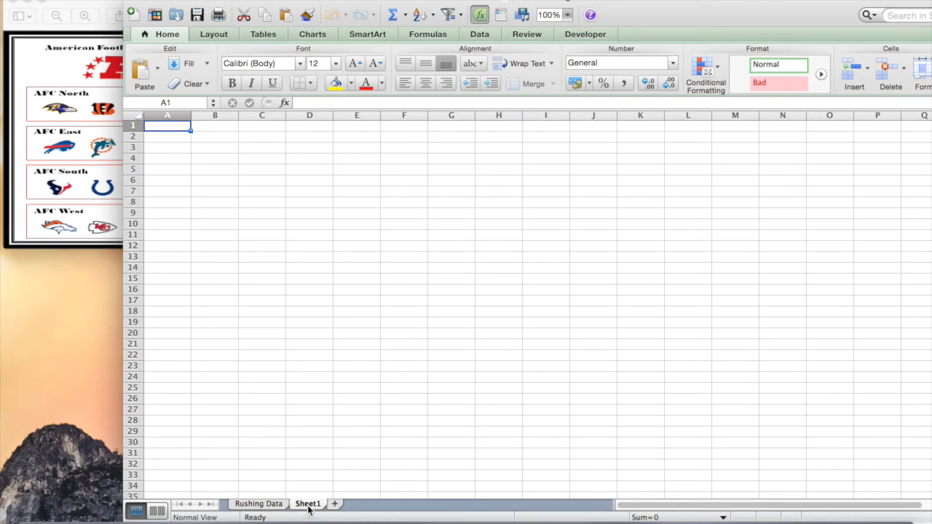
double_click(307, 503)
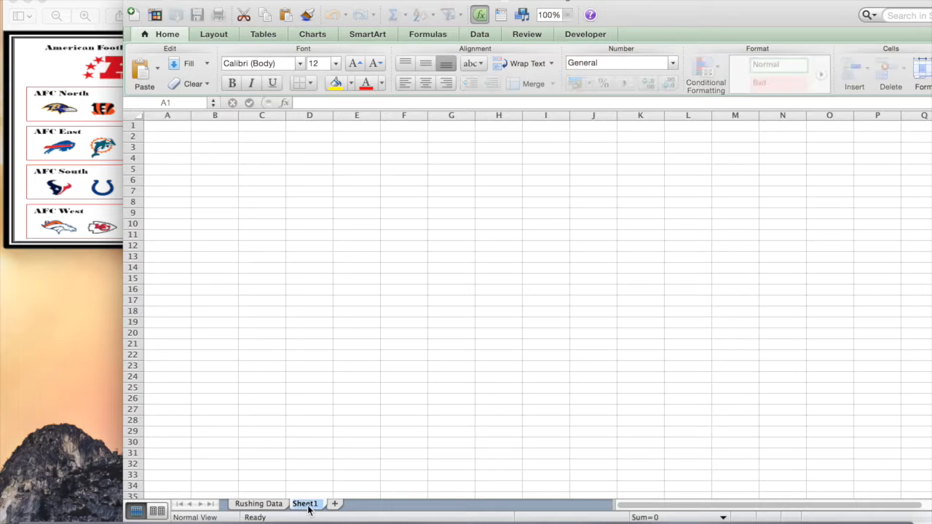
type("Teams by Conf and Div")
key("Return")
Step: Add a third sheet at the end of the workbook and name it "DV Lists"
left_click(396, 505)
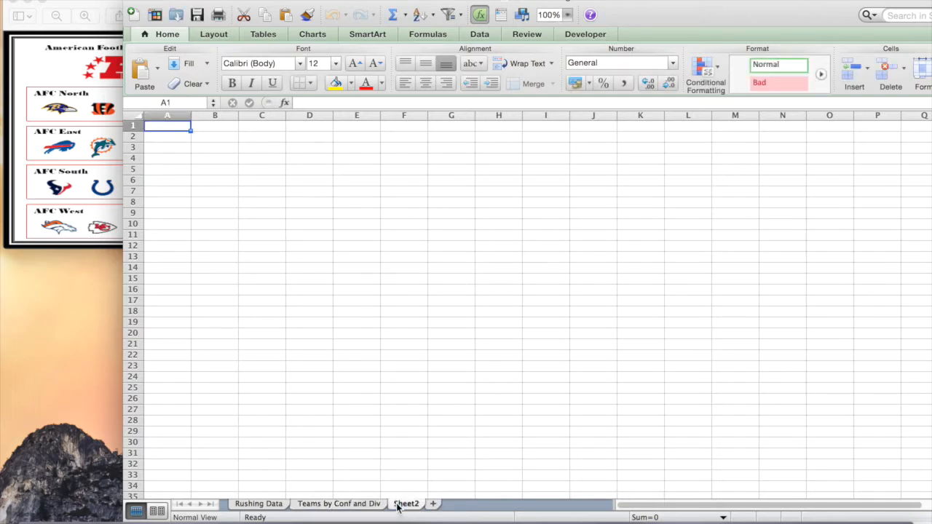
type("DV")
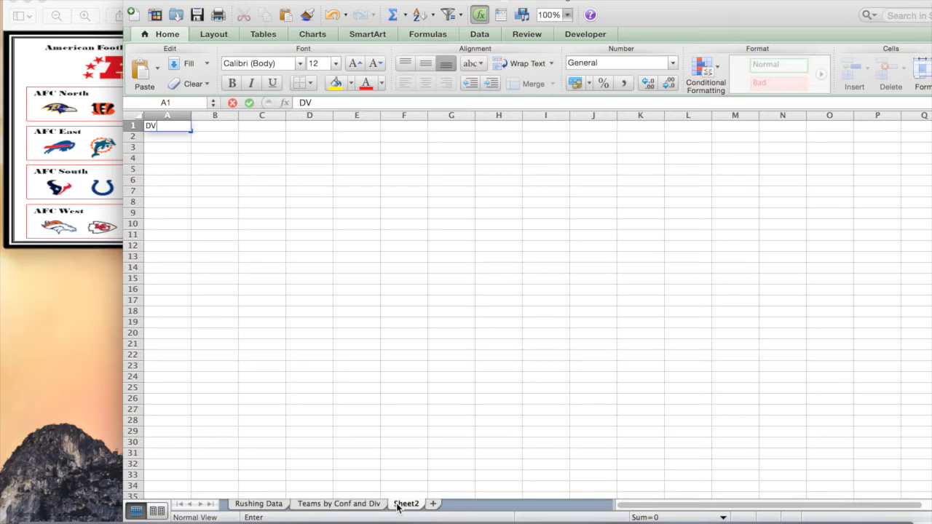
double_click(397, 504)
type("DV Lists")
key("Return")
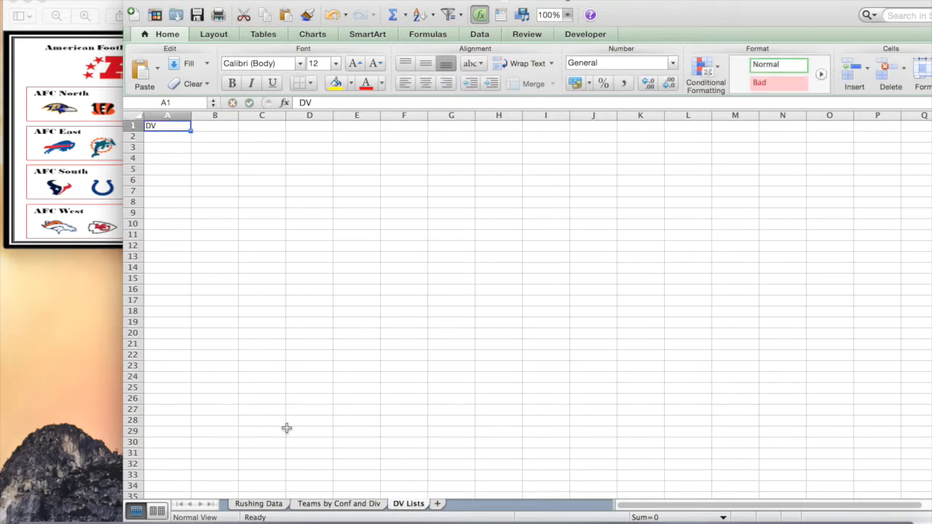
Step: Copy the whole Tm column from the Rushing Data sheet into column A of the Teams by Conf and Div sheet
left_click(280, 505)
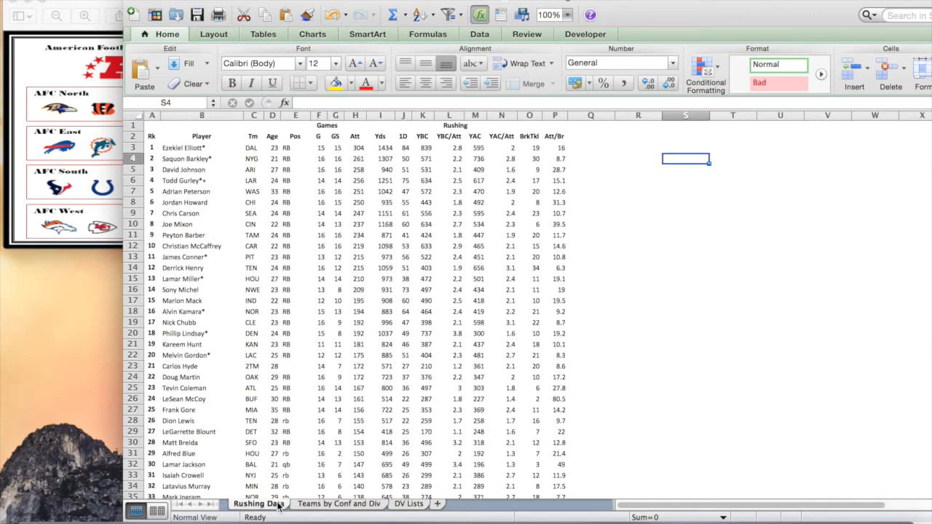
left_click(254, 117)
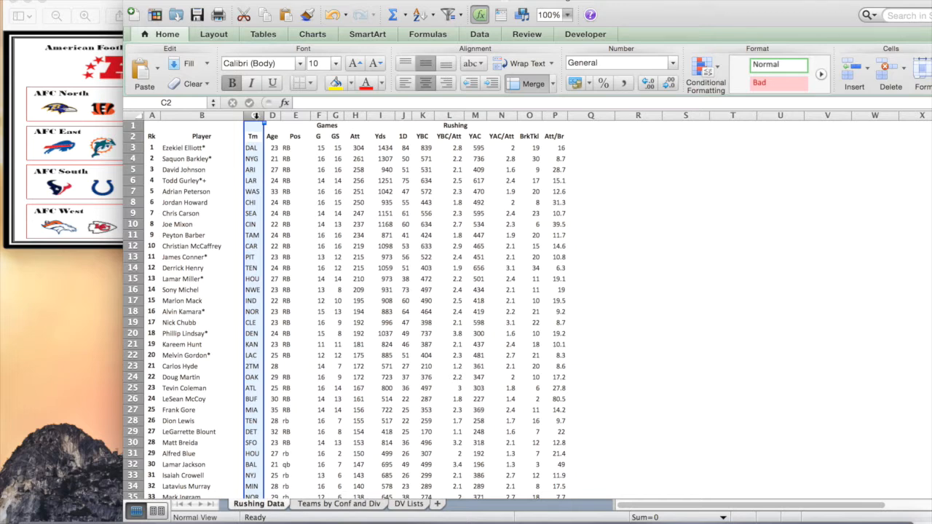
key("super+c")
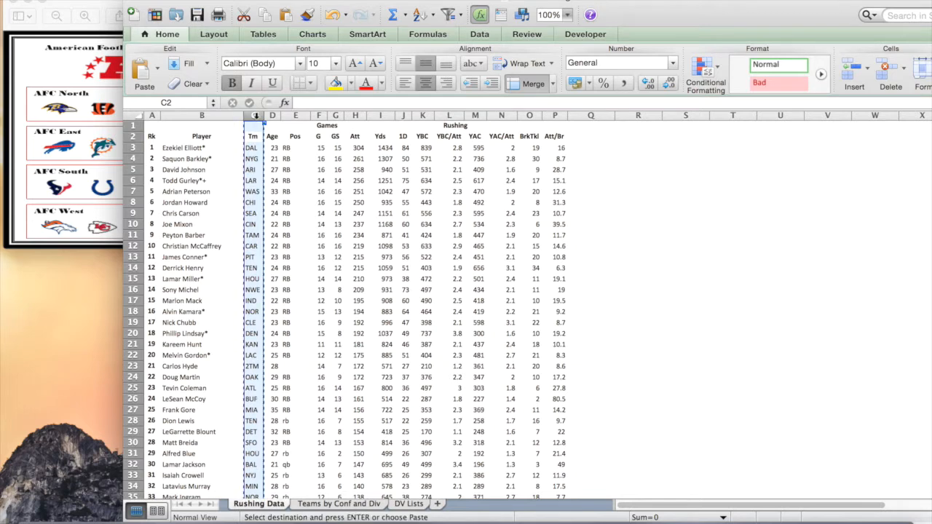
left_click(317, 504)
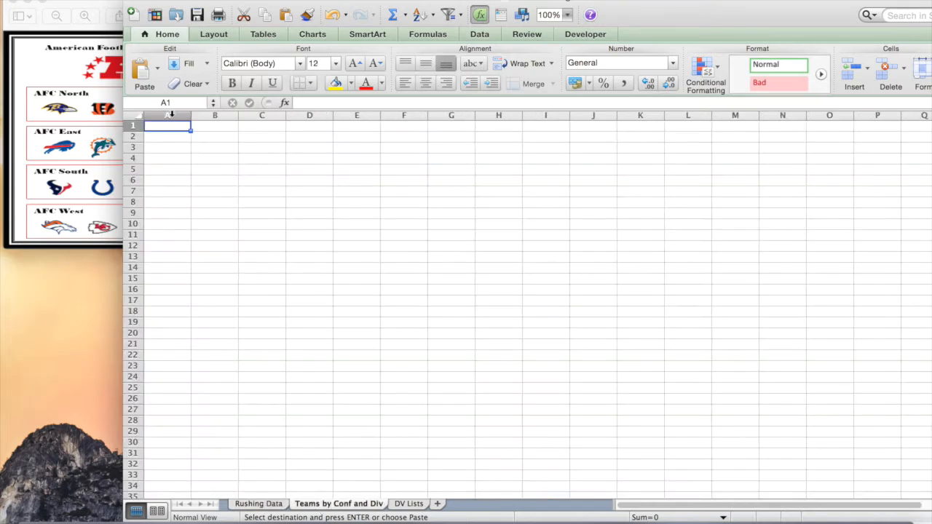
right_click(171, 115)
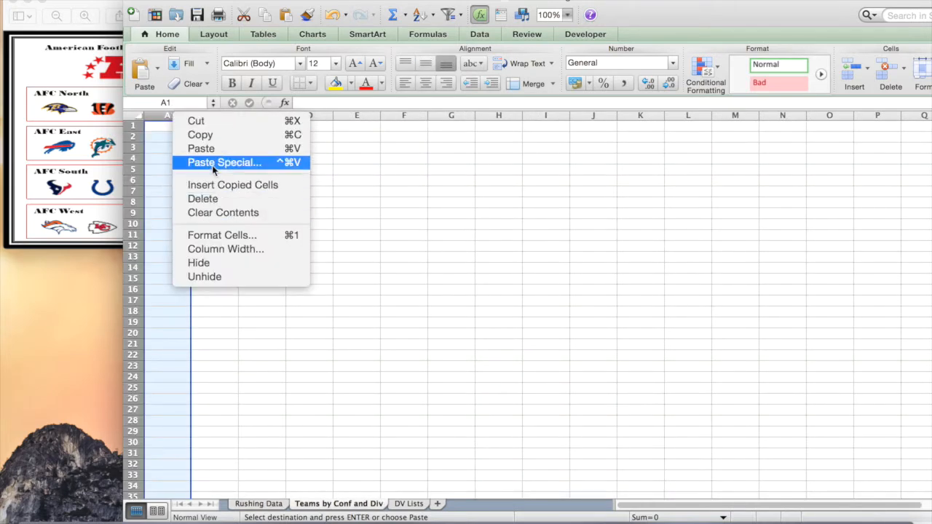
left_click(206, 149)
left_click(193, 190)
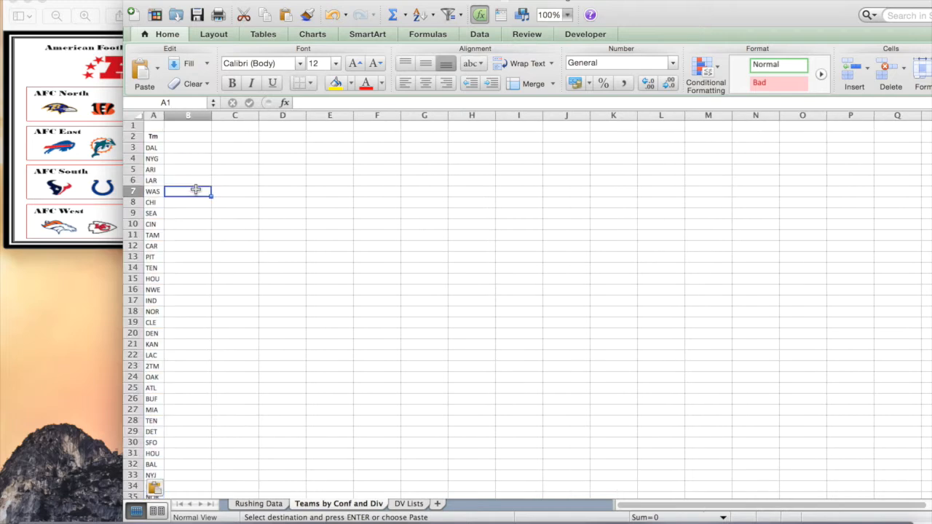
Step: Check that the pasted team list ends at the same row as the Tm column in the Rushing Data sheet
left_click(155, 191)
scroll(152, 311, "down", 20)
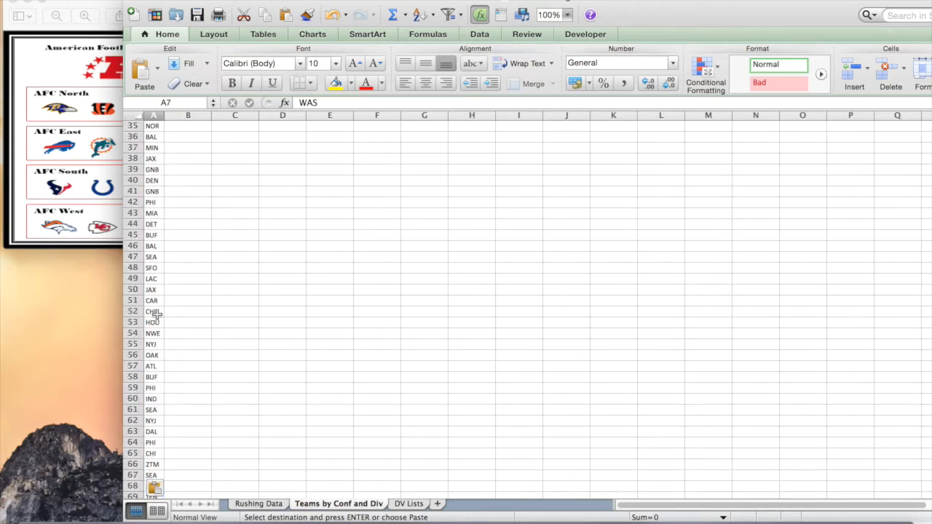
scroll(155, 313, "down", 1)
left_click(153, 345)
key("super+Down")
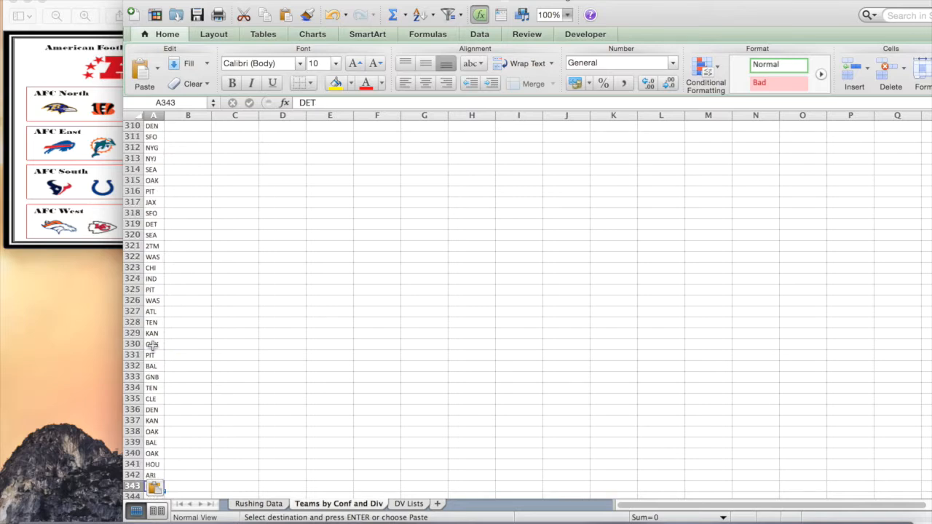
scroll(159, 428, "up", 3)
scroll(158, 423, "up", 20)
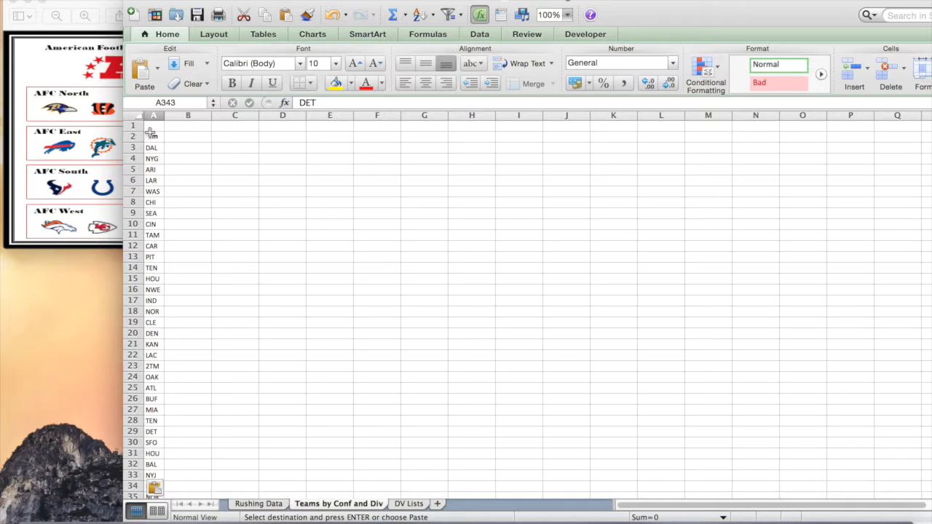
left_click(276, 504)
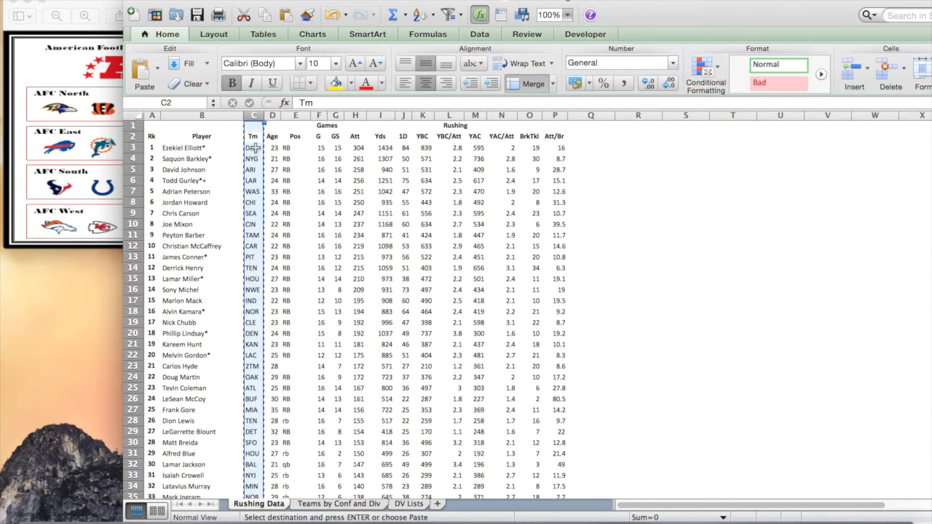
left_click(253, 148)
key("Escape")
left_click(254, 136)
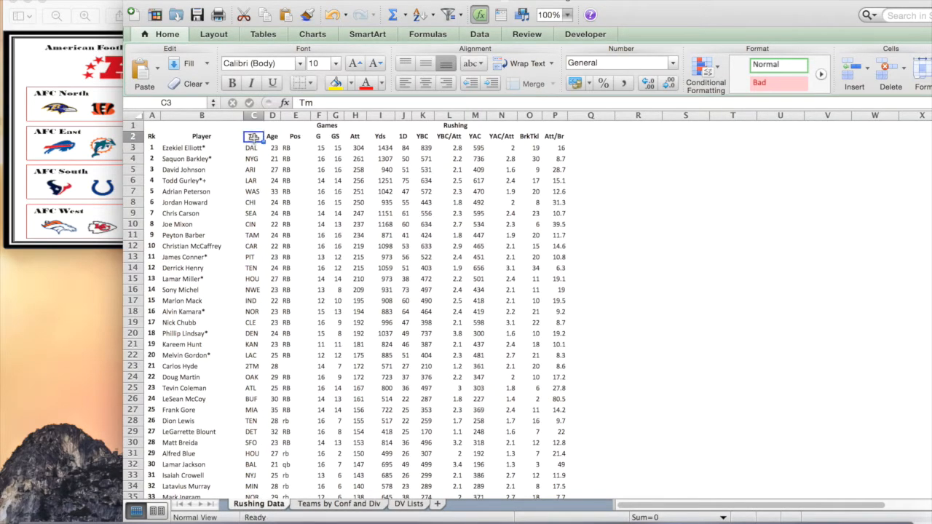
key("ctrl+Down")
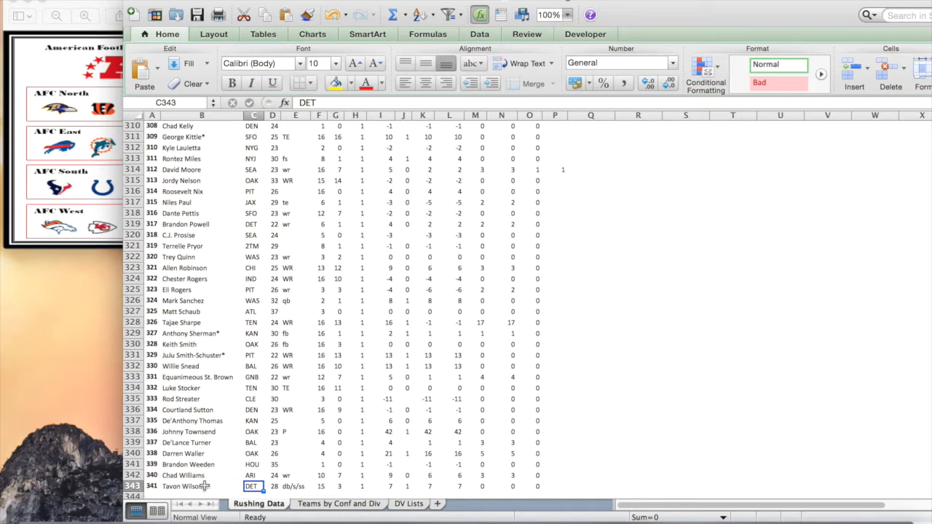
key("ctrl+Up")
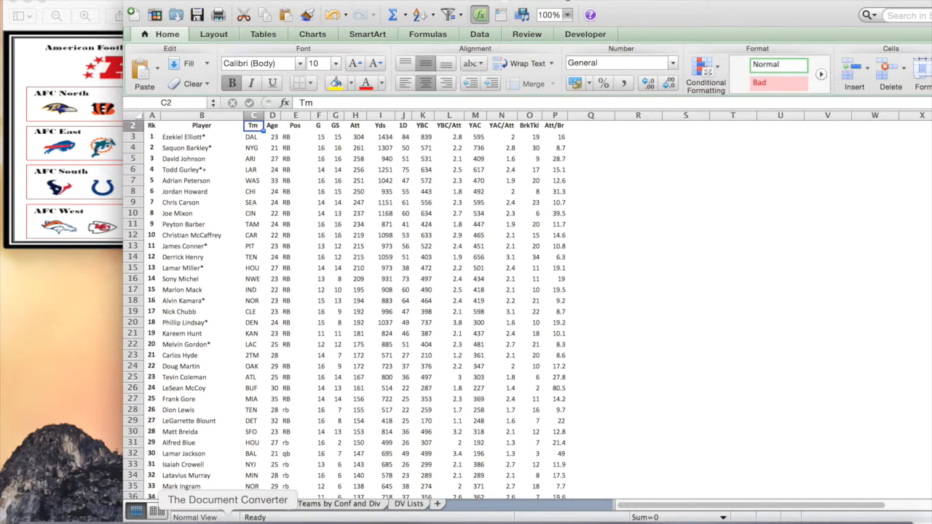
Step: Delete the empty row 1 above the Tm header in the Teams by Conf and Div sheet
left_click(356, 506)
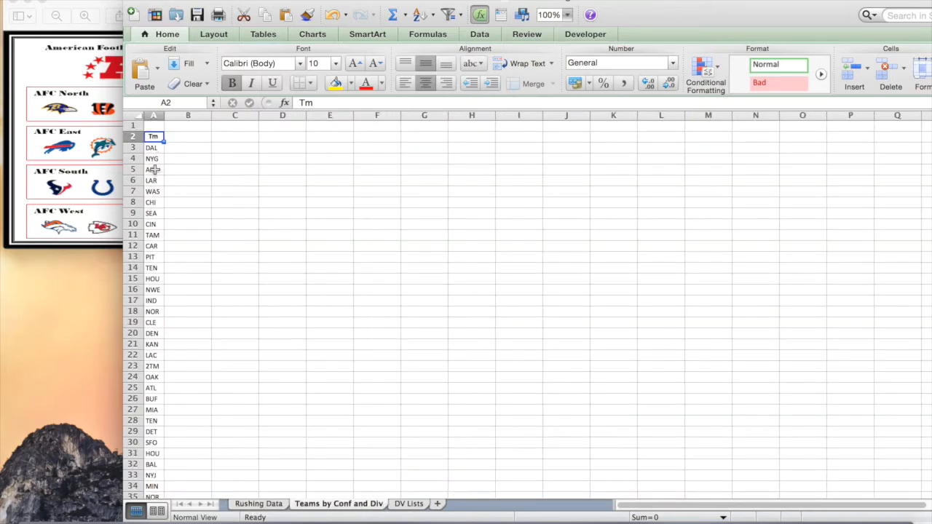
left_click(136, 125)
right_click(136, 125)
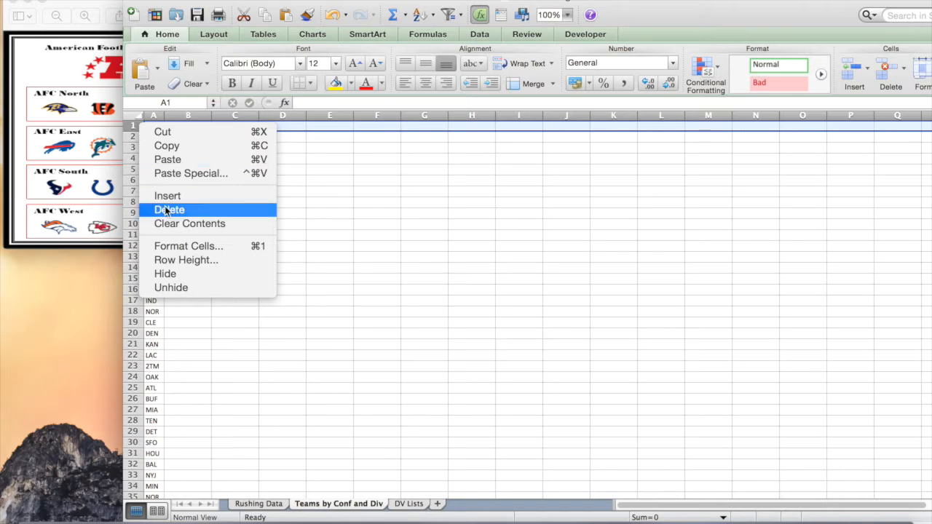
left_click(168, 210)
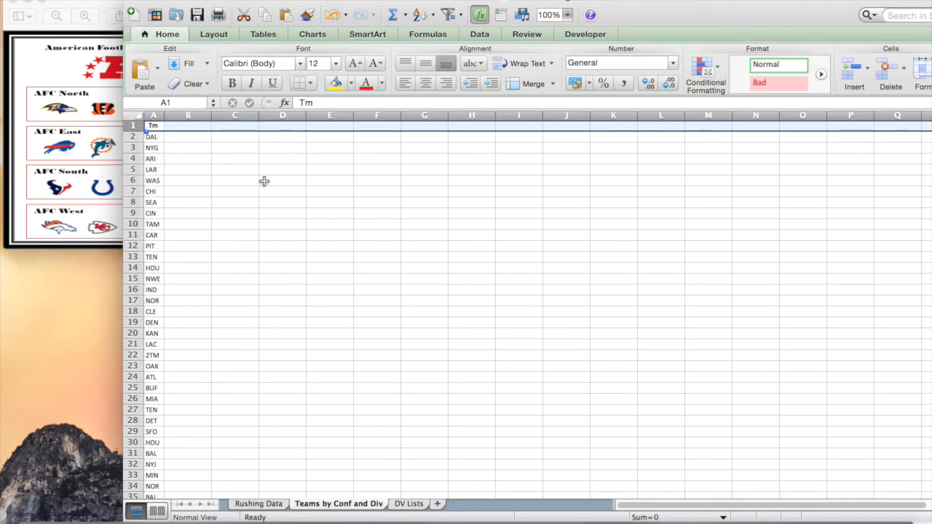
left_click(237, 180)
left_click(166, 155)
Step: Remove the duplicate team abbreviations from column A and check the last entry of the reduced list
left_click(153, 125)
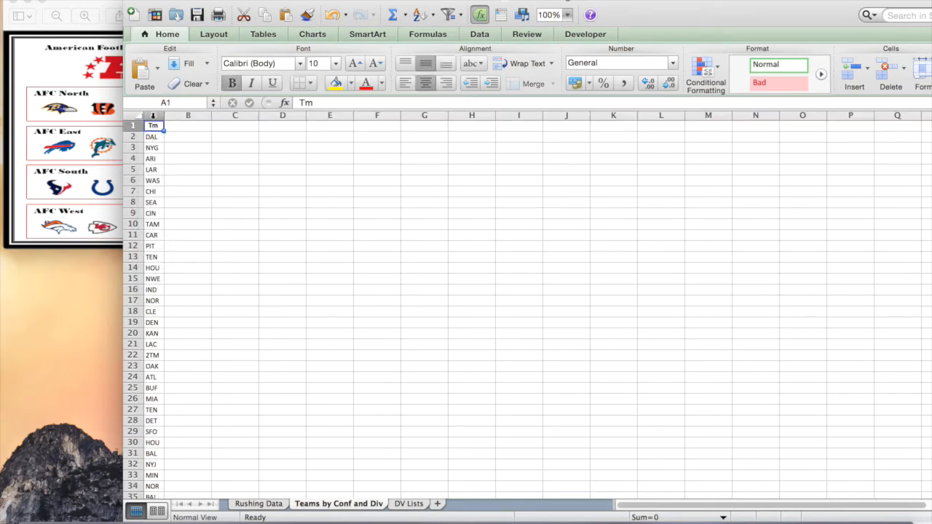
left_click(153, 115)
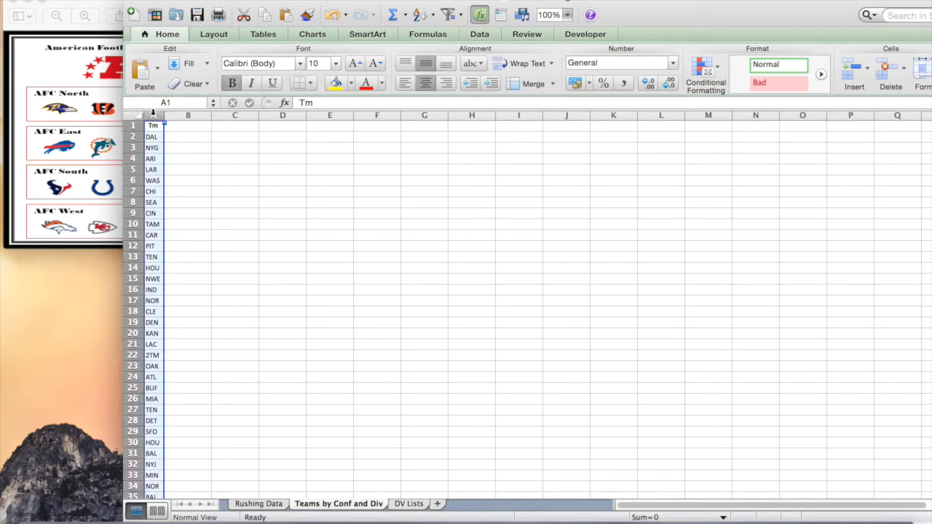
left_click(480, 35)
left_click(659, 73)
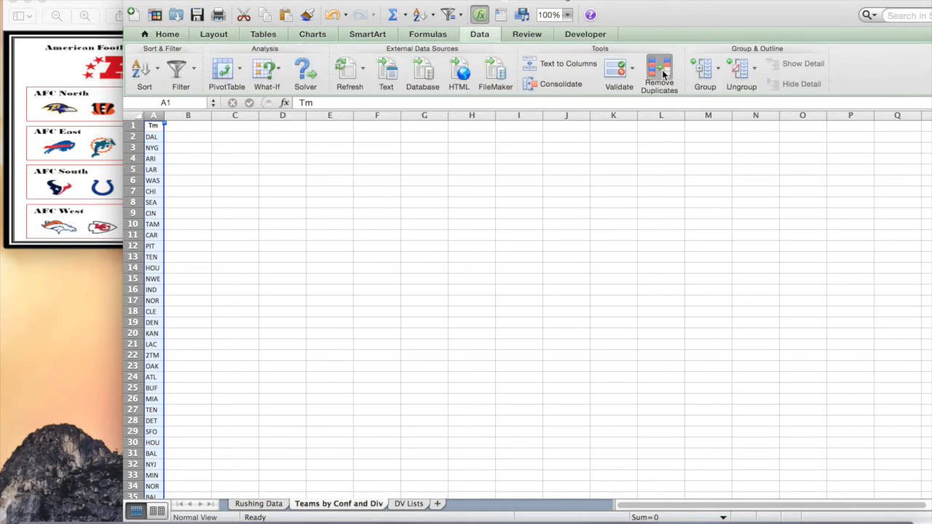
left_click(302, 281)
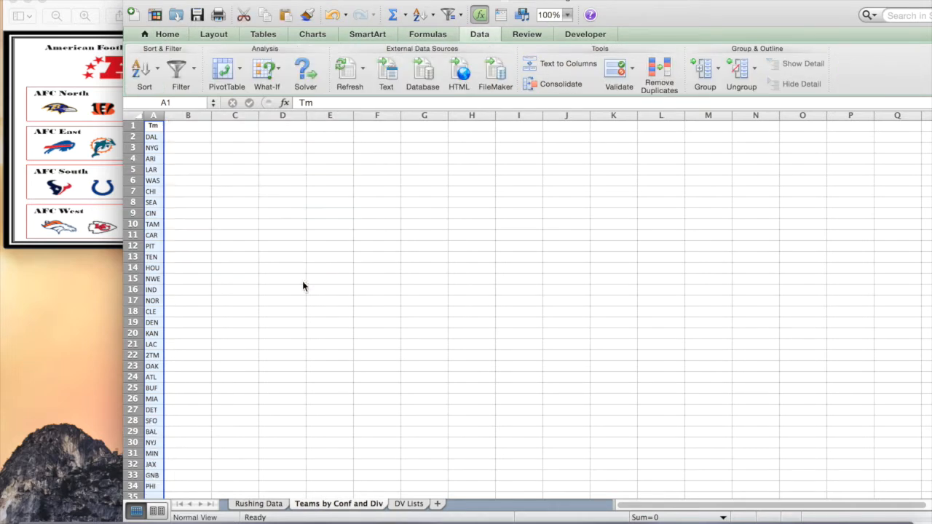
left_click(168, 322)
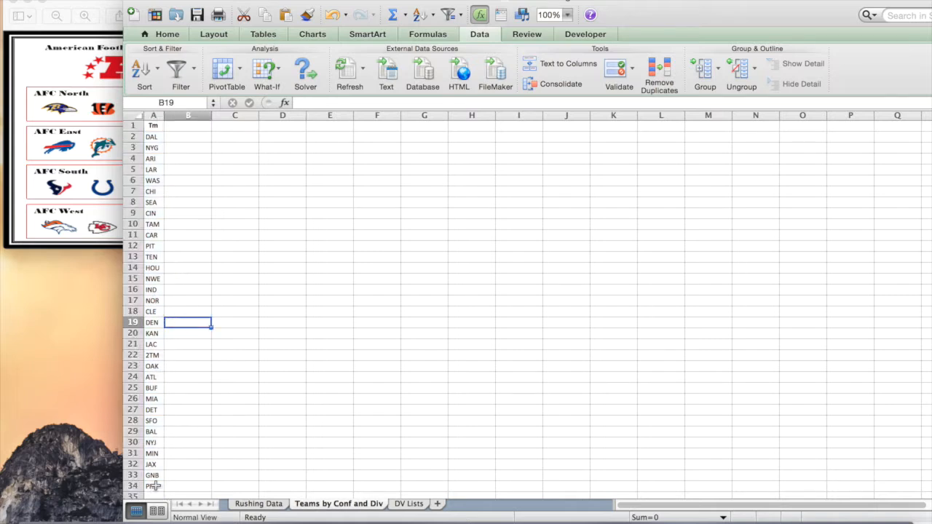
left_click(154, 485)
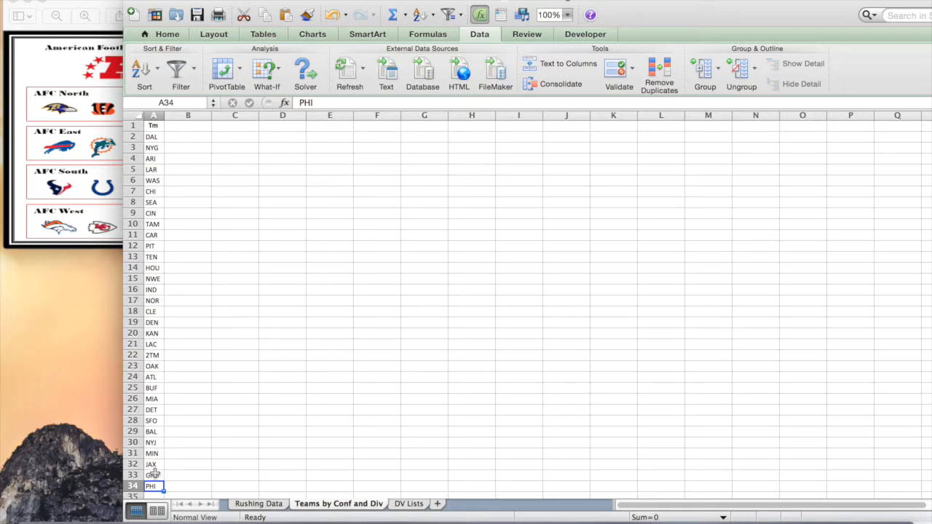
Step: Enter the note "Player had two teams" in cell C22, in the same row as the 2TM entry
left_click(154, 354)
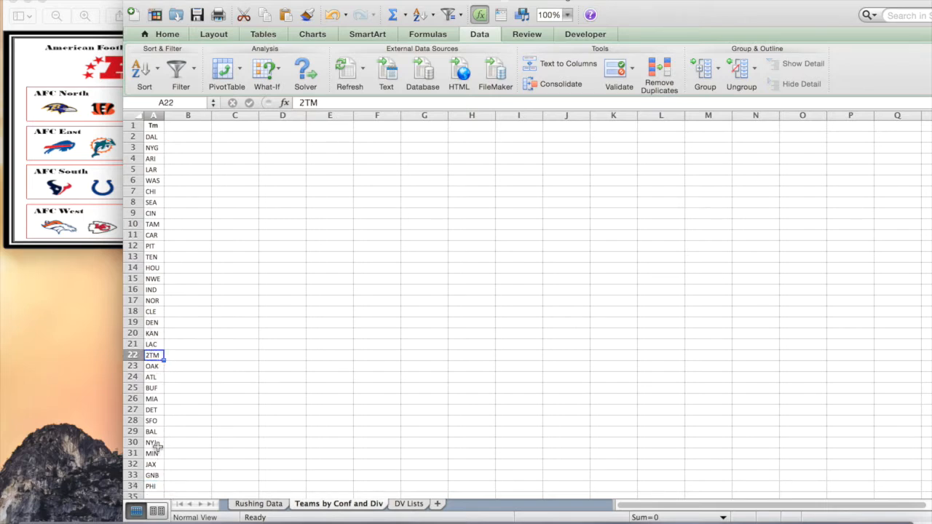
left_click(231, 356)
type("Player had two teams")
key("Return")
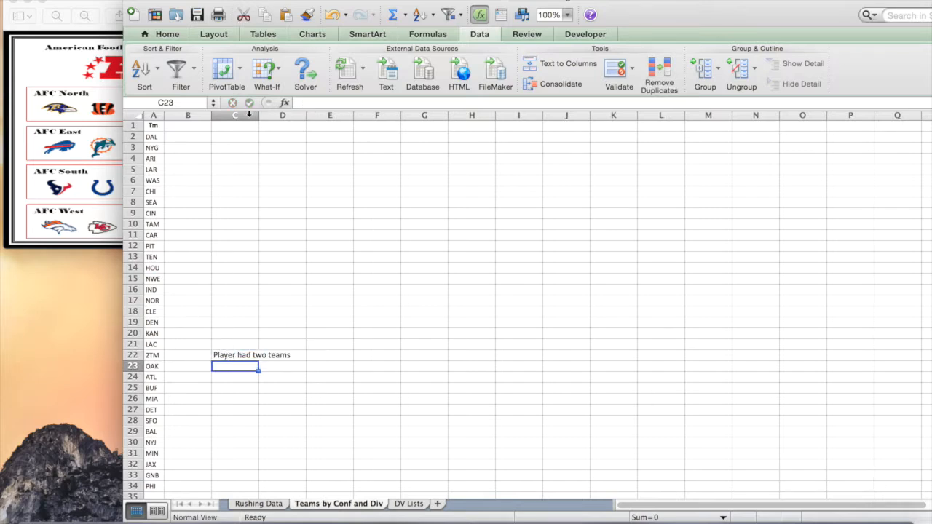
Step: Copy the "Player had two teams" note from cell C22 into cell F22
left_click(226, 355)
right_click(227, 356)
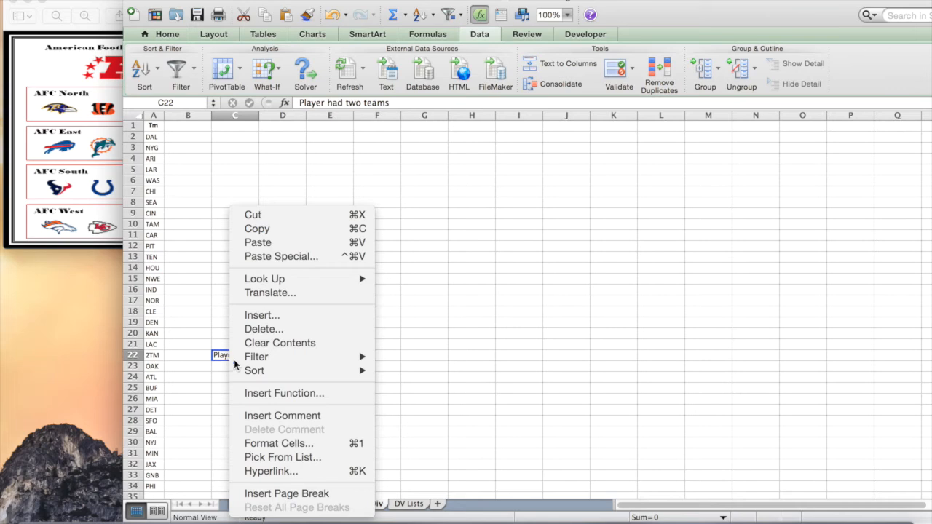
left_click(262, 215)
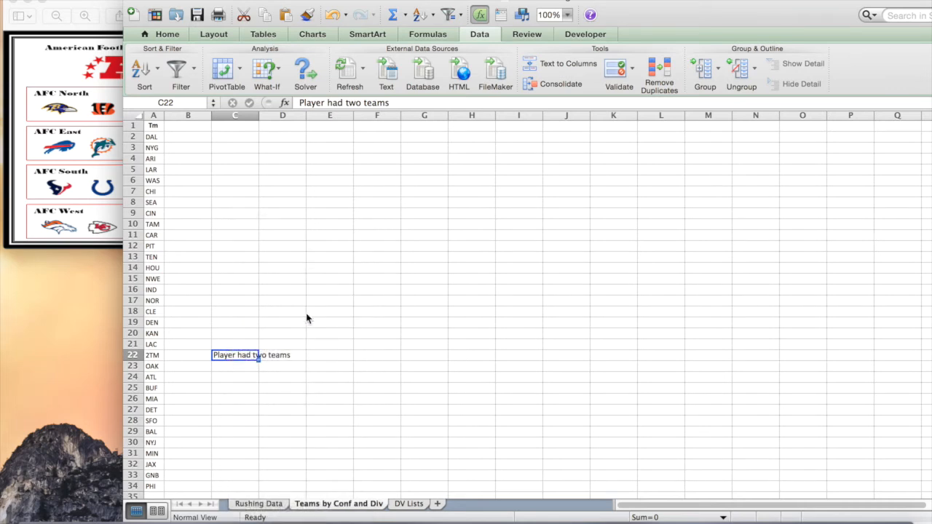
left_click(343, 356)
left_click(371, 357)
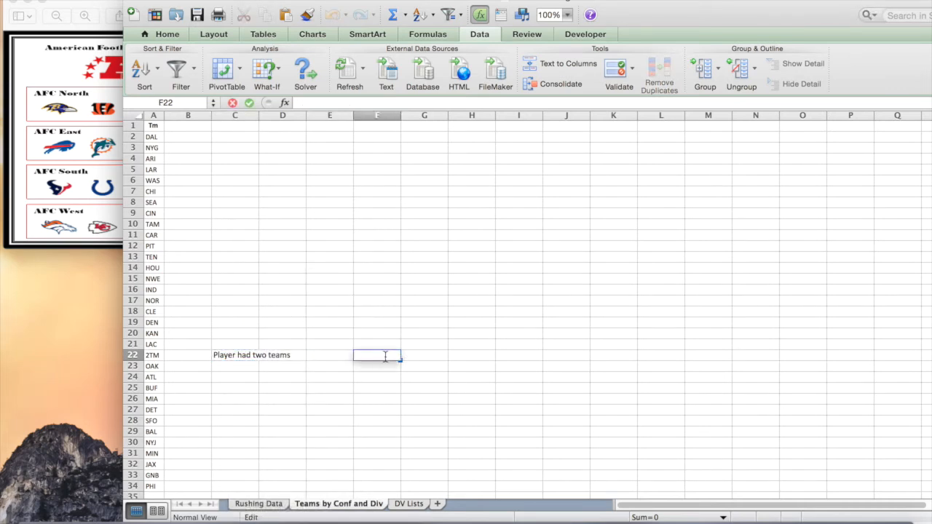
right_click(377, 351)
left_click(377, 335)
left_click(396, 355)
right_click(388, 357)
mouse_move(428, 357)
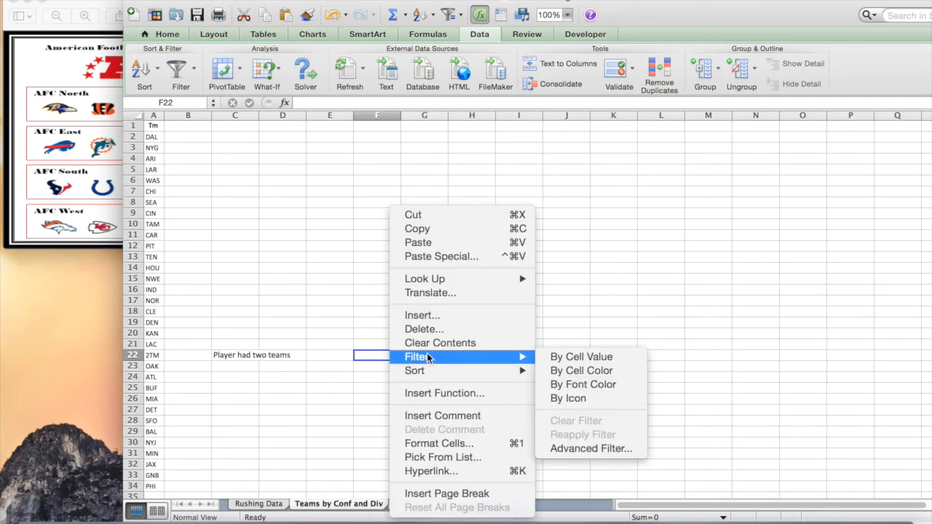
left_click(418, 242)
Step: Clear the original note from cell C22, keeping the copy in F22
left_click(243, 355)
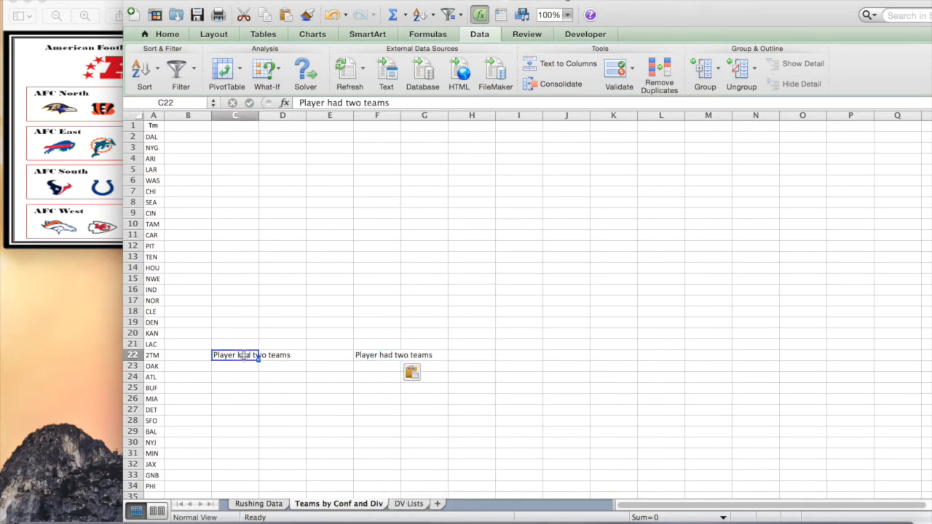
key("Delete")
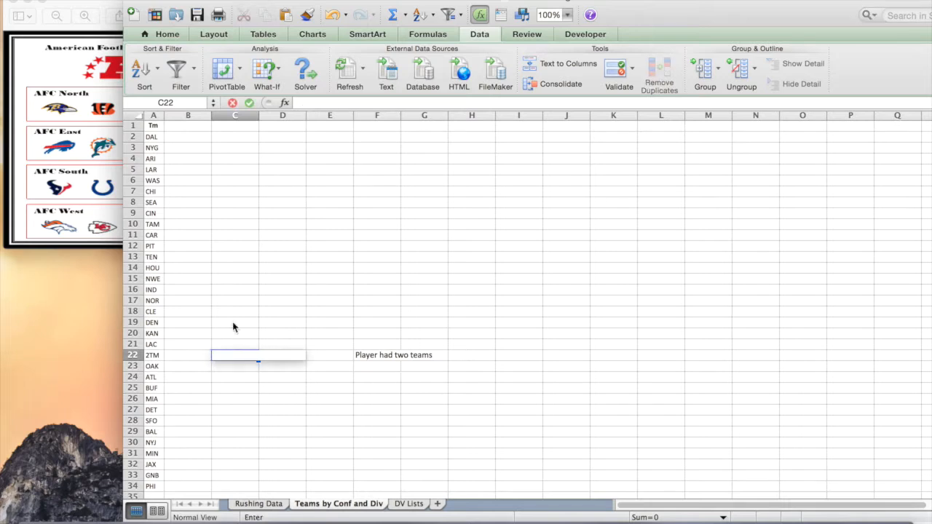
left_click(233, 325)
left_click(277, 295)
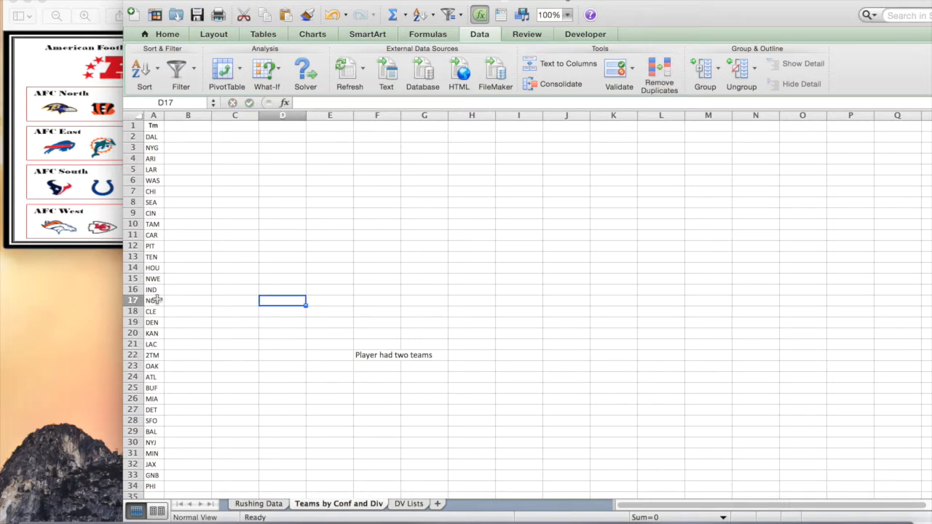
left_click(154, 355)
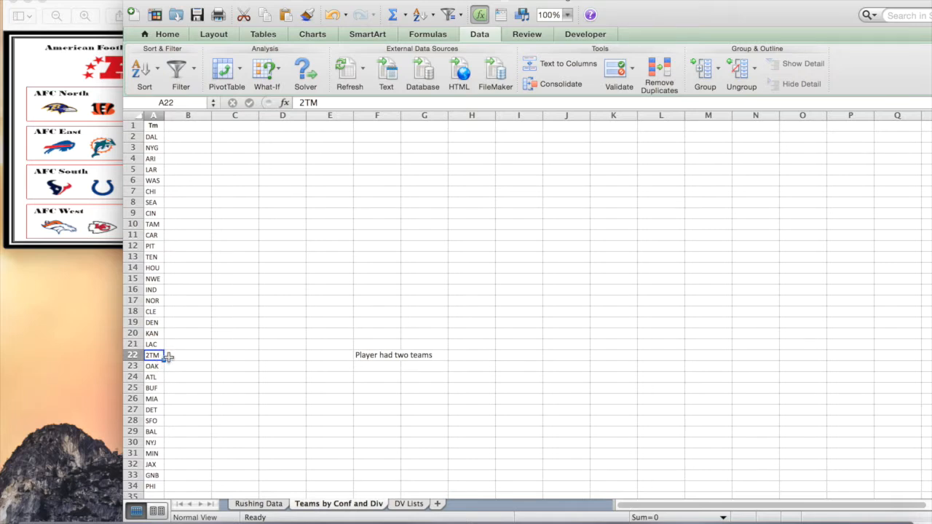
left_click(163, 289)
left_click(181, 135)
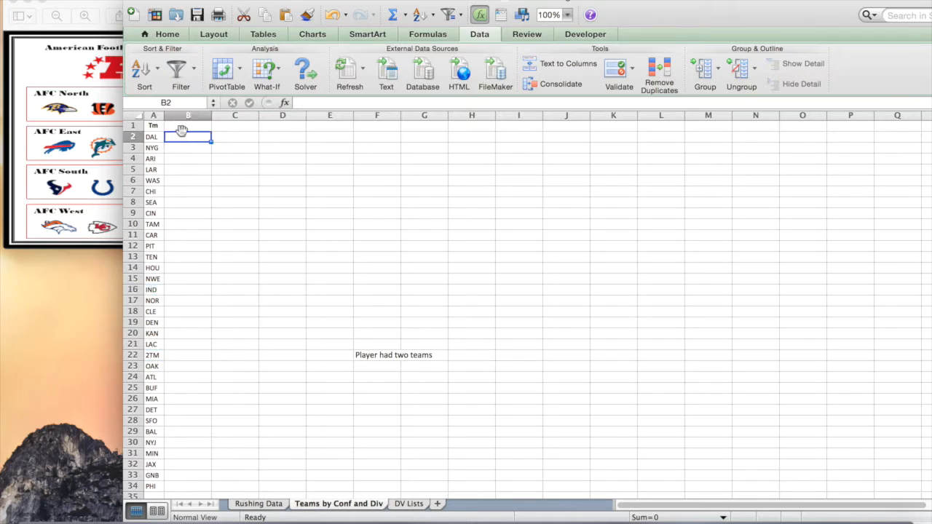
left_click(156, 137)
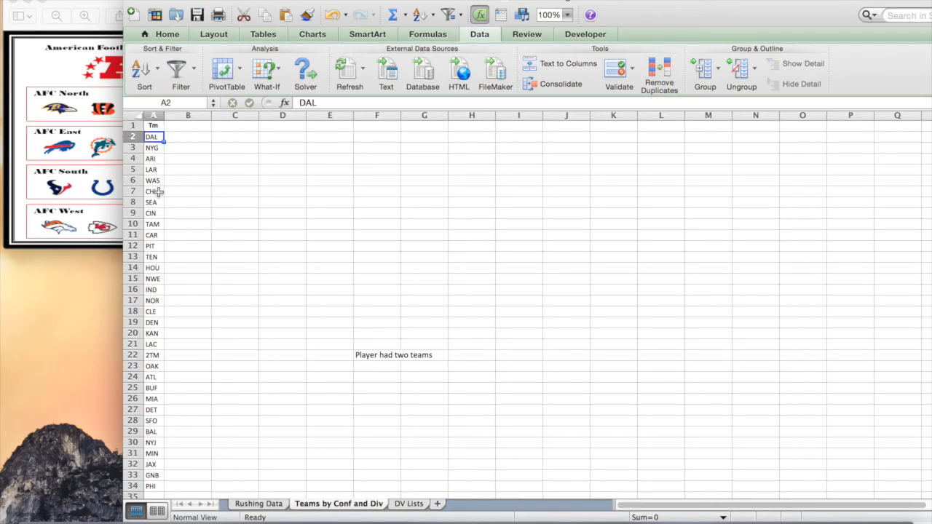
Step: Add the column headers Conference in B1 and Division in C1 beside the Tm header
left_click(186, 126)
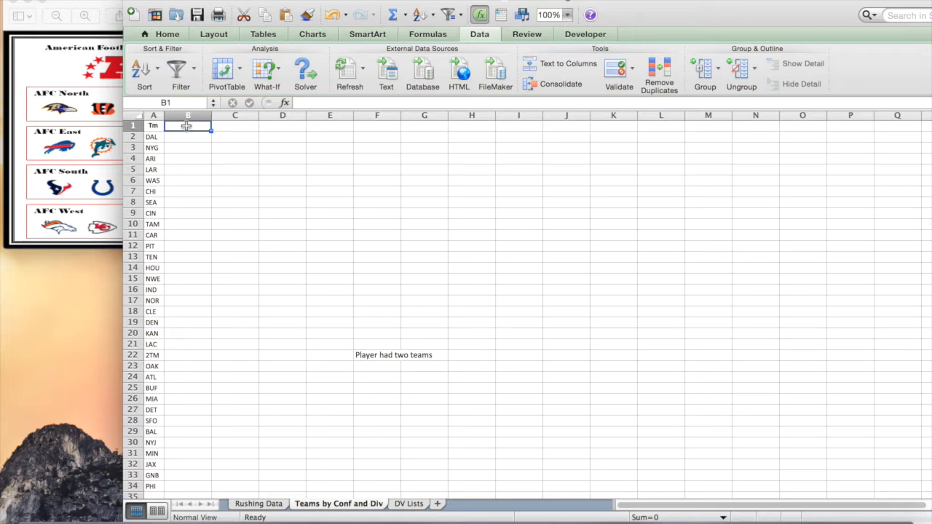
type("Conference")
left_click(226, 122)
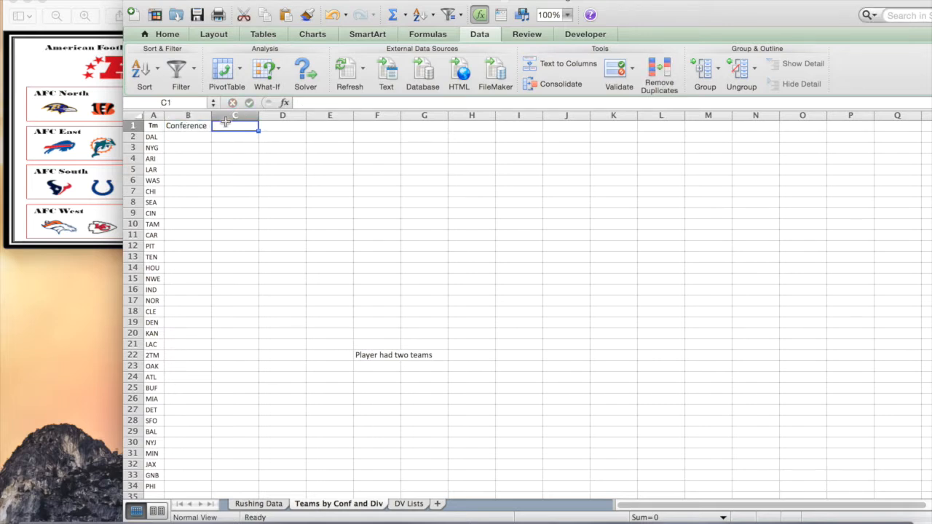
type("Division")
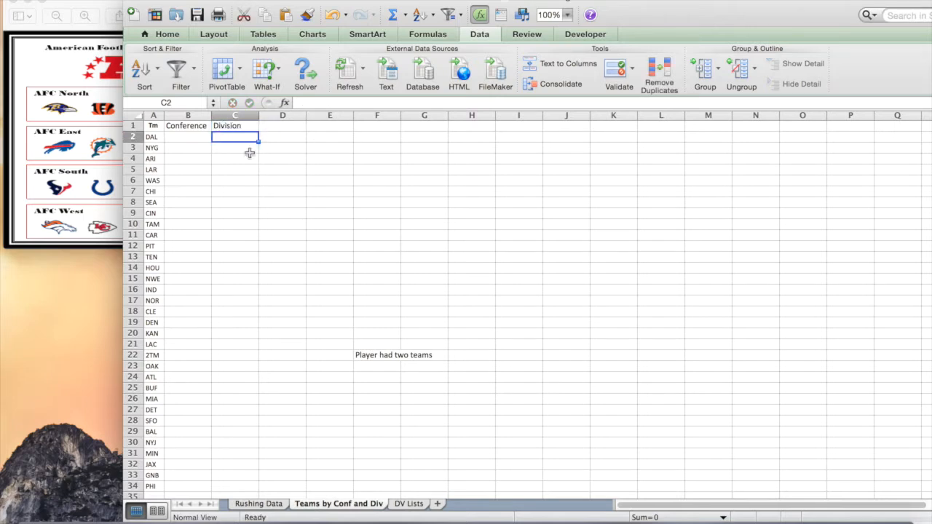
left_click(190, 134)
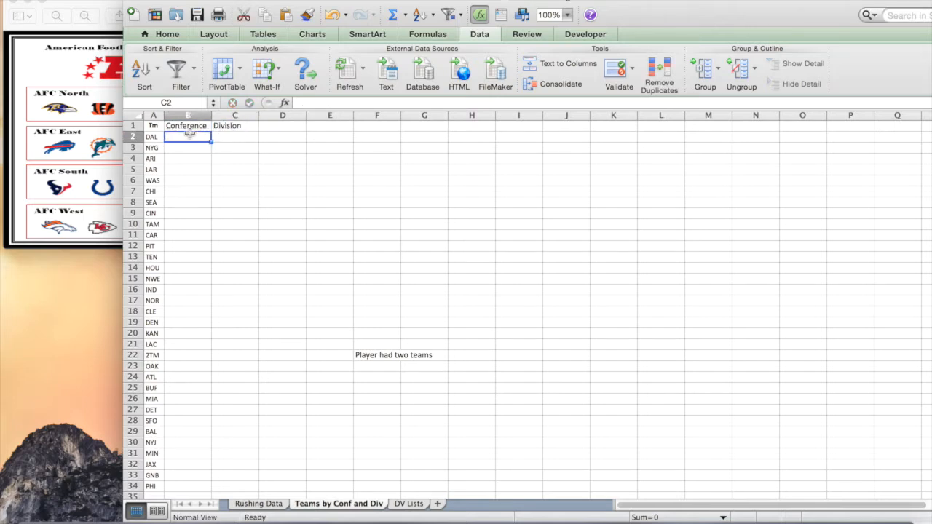
Step: On the DV Lists sheet, enter the header Conference in C1 with NFC and AFC below it
left_click(408, 504)
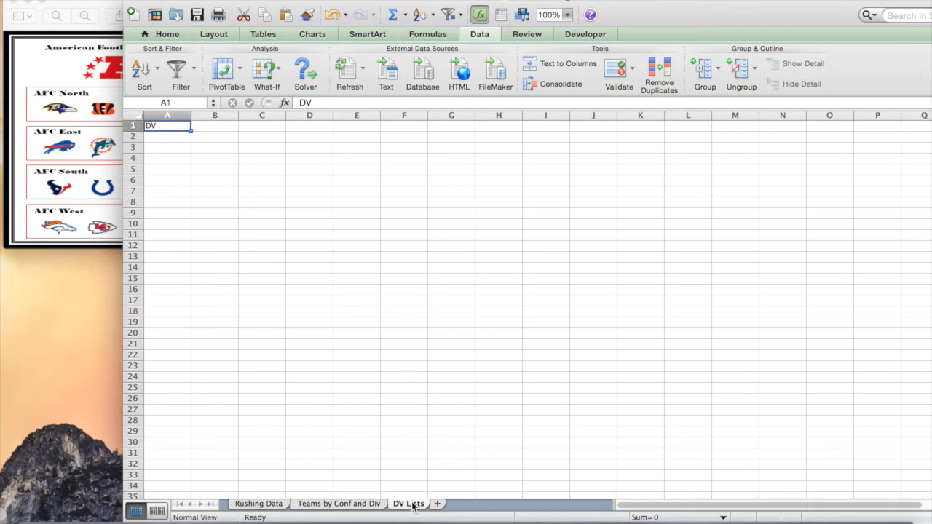
left_click(254, 130)
type("Conferen")
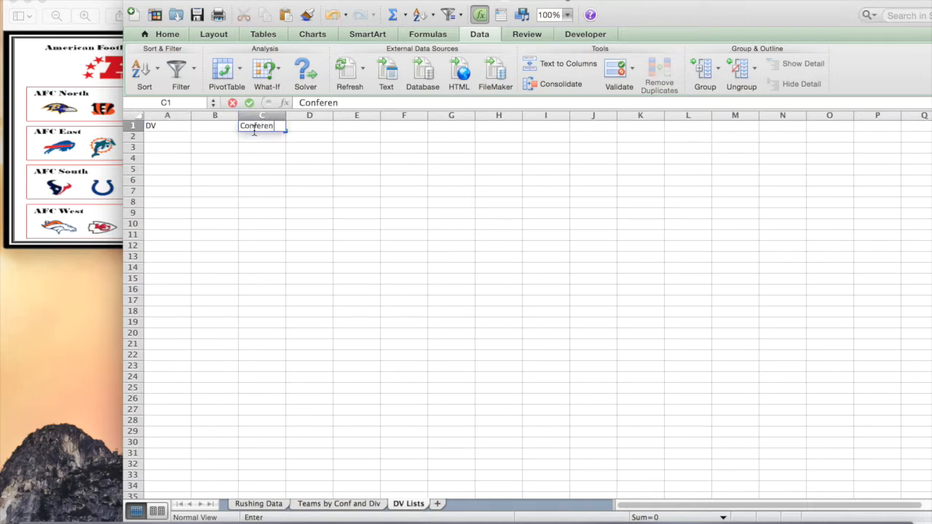
type("ce")
key("Return")
type("NFC")
key("Return")
type("A")
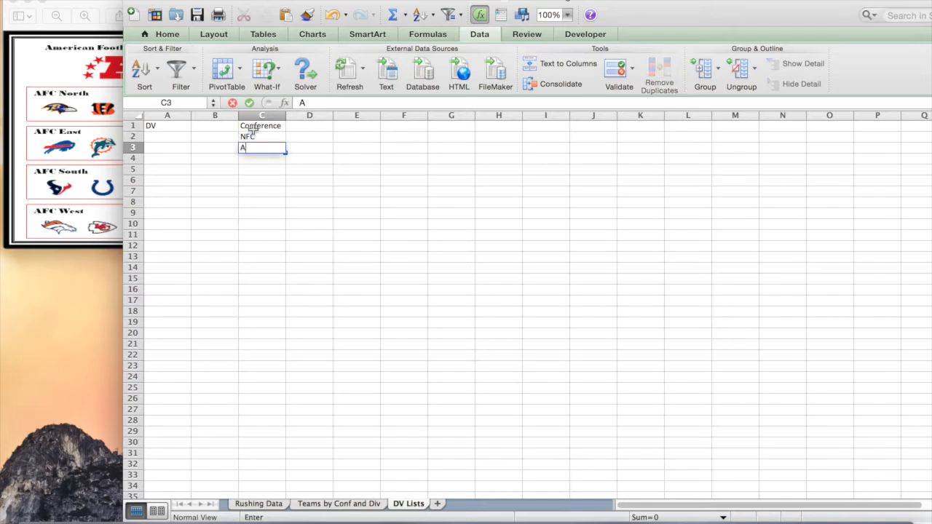
type("FC")
key("Return")
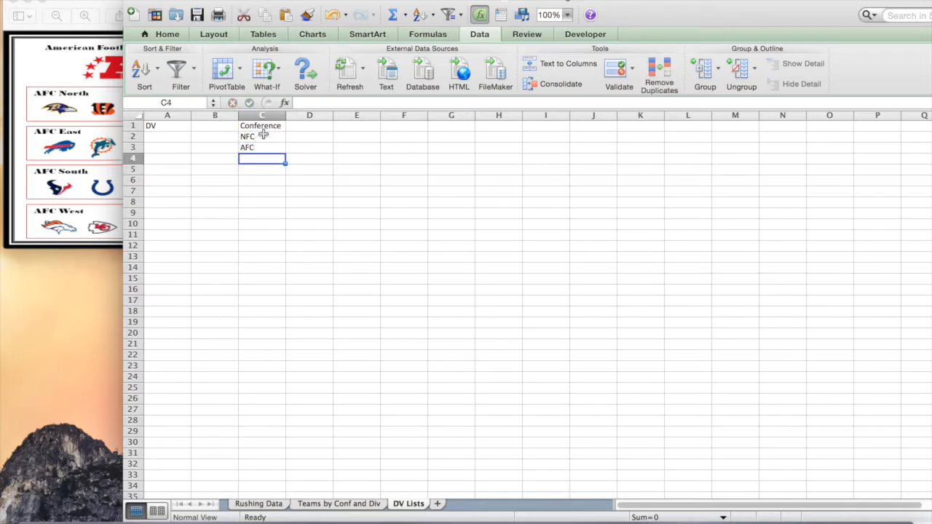
Step: Enter the header Division in D1 of the DV Lists sheet with East, West, North and South below it
left_click(318, 128)
type("Division")
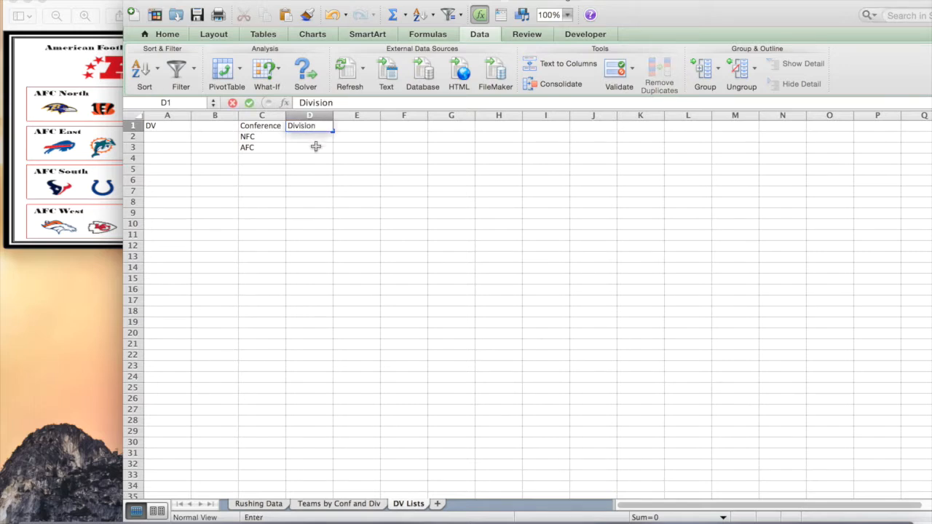
key("Return")
type("EAS")
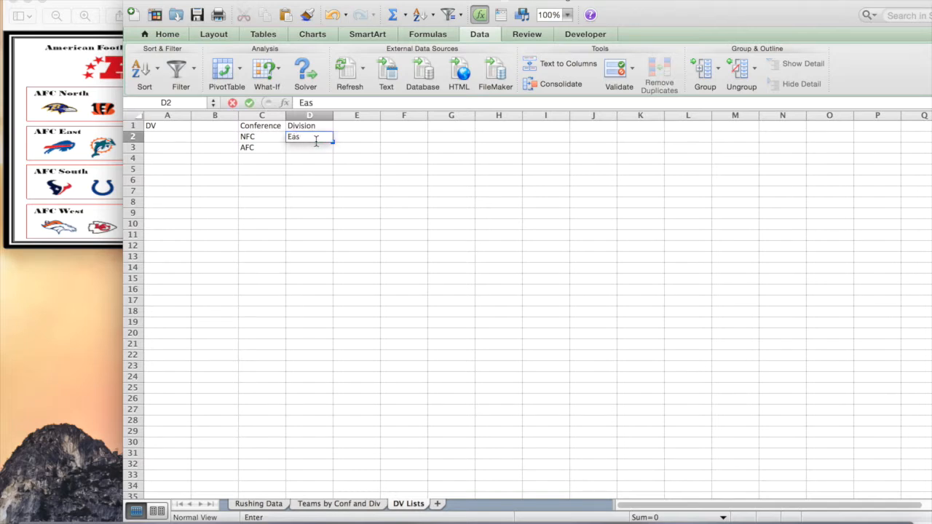
type("t")
key("Return")
type("West")
key("Return")
type("North")
key("Return")
type("Sou")
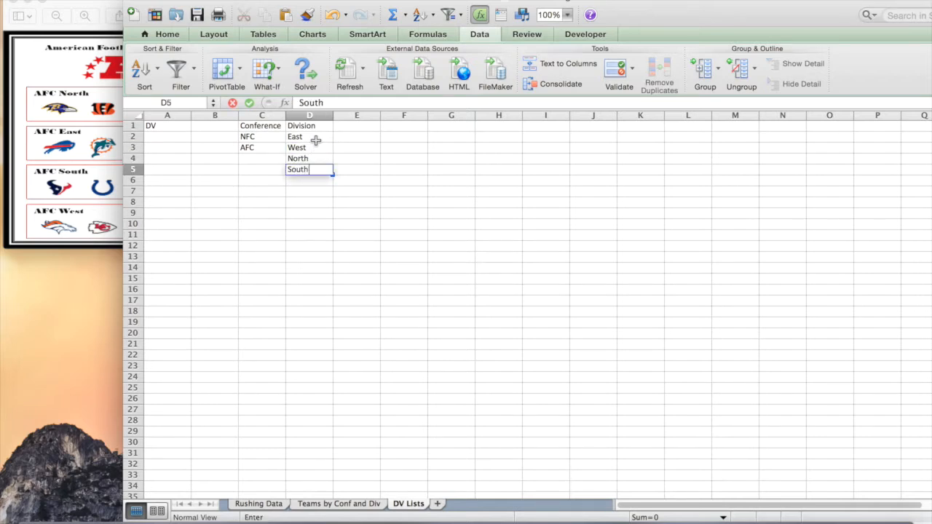
type("th")
key("Return")
Step: Open data validation for cell B2 of the Teams by Conf and Div sheet and allow only List values
left_click(318, 504)
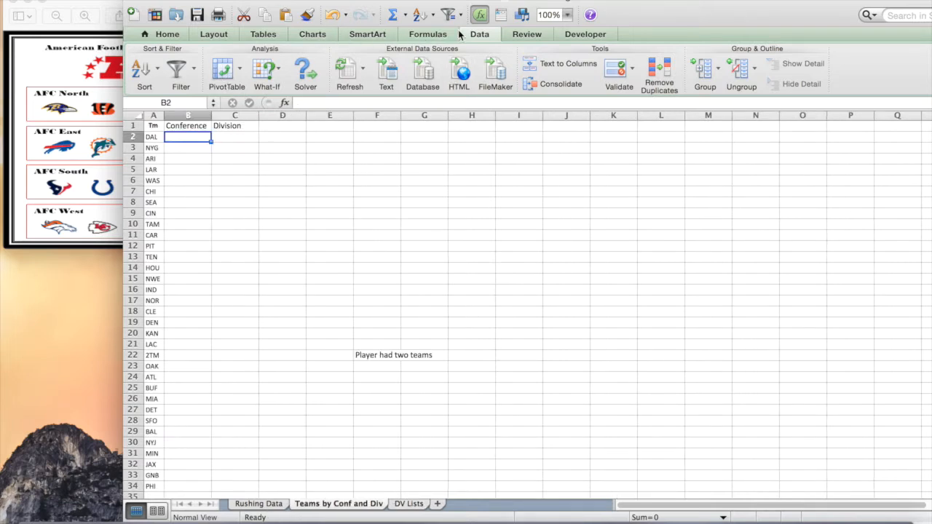
left_click(632, 77)
left_click(631, 93)
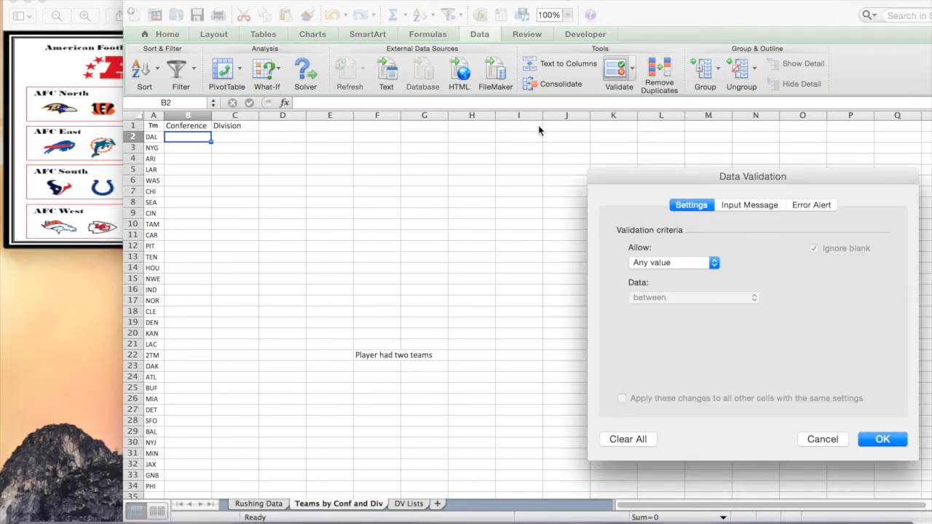
left_click(714, 263)
left_click(696, 298)
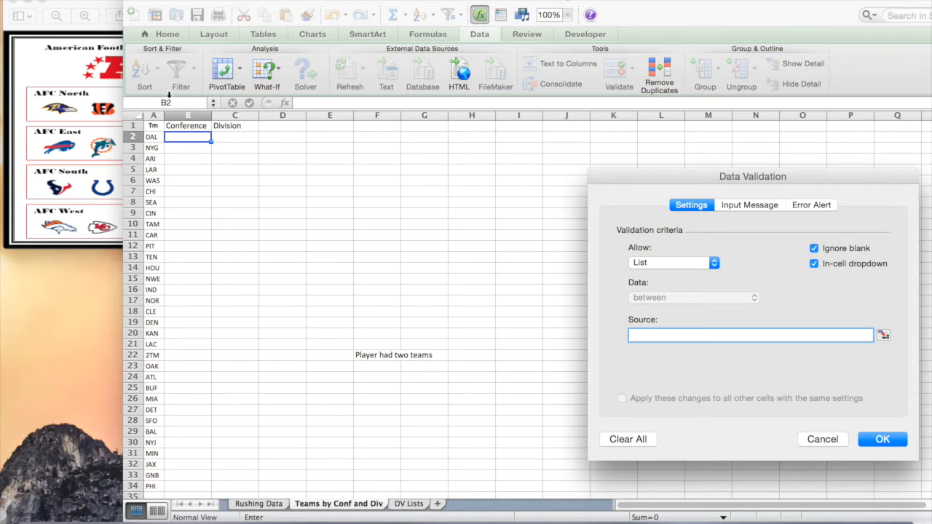
Step: Try to apply the NFC and AFC cells of the DV Lists sheet as the source of B2's validation list
left_click(408, 504)
left_click(257, 136)
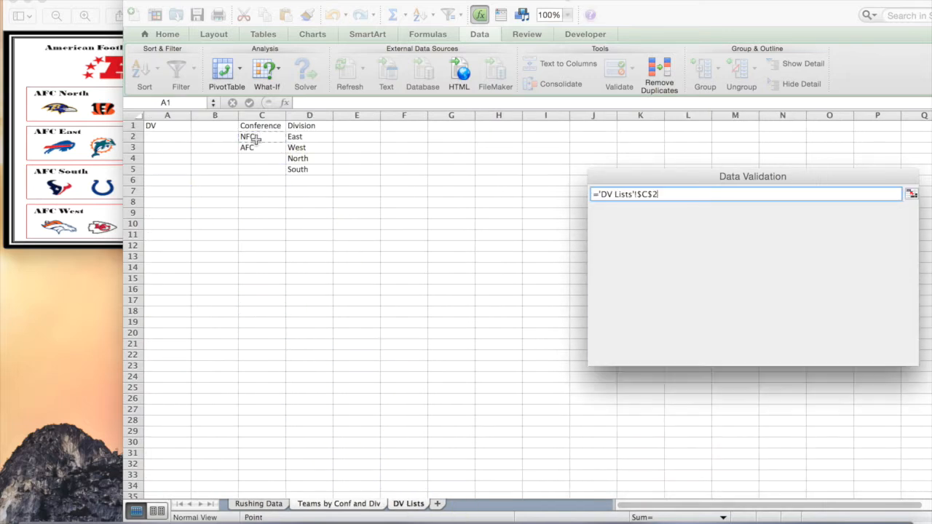
left_click(258, 138)
left_click_drag(258, 144, 258, 149)
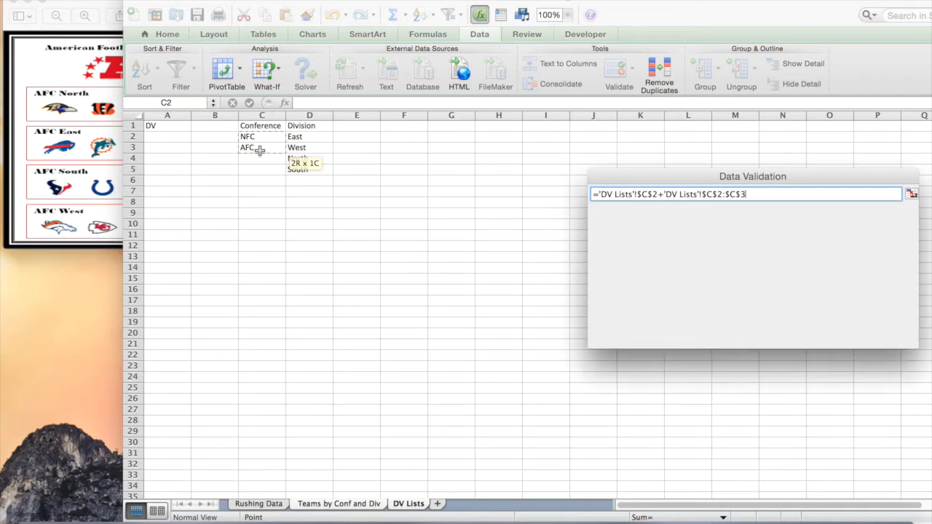
key("Return")
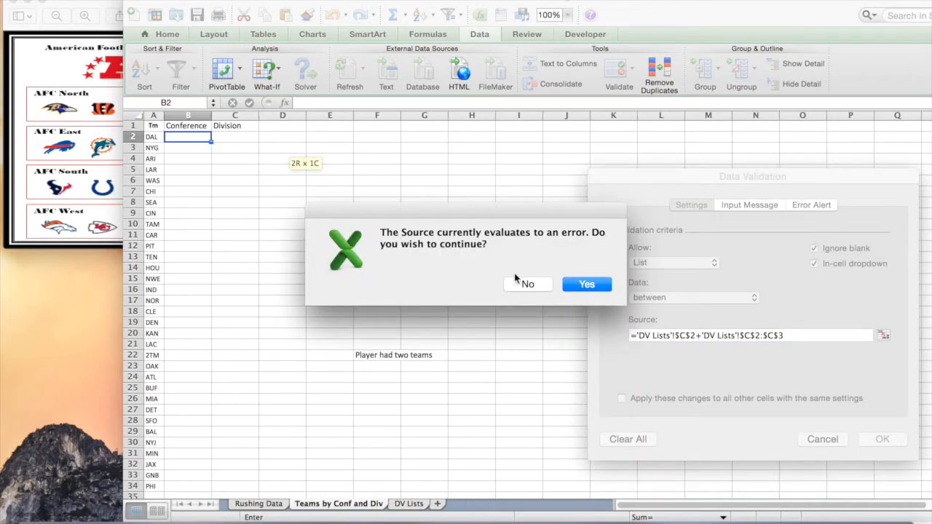
left_click(586, 286)
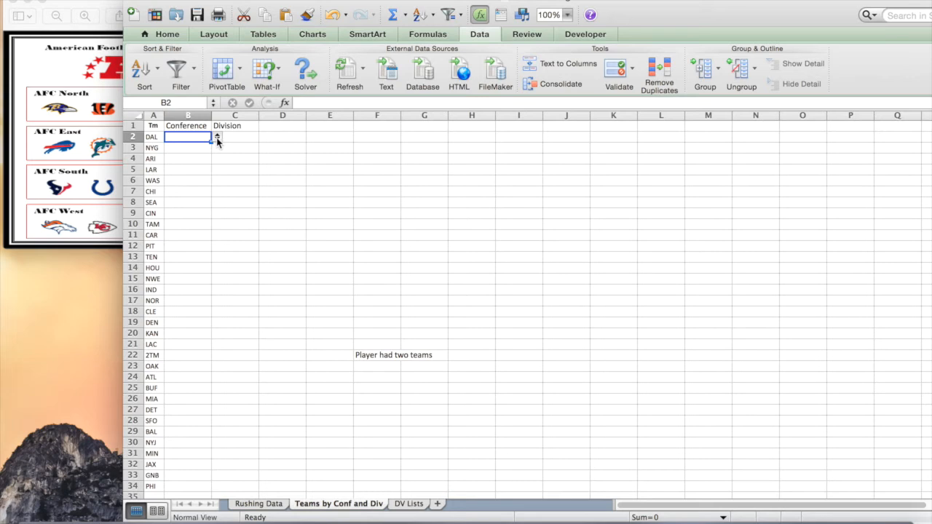
left_click(196, 149)
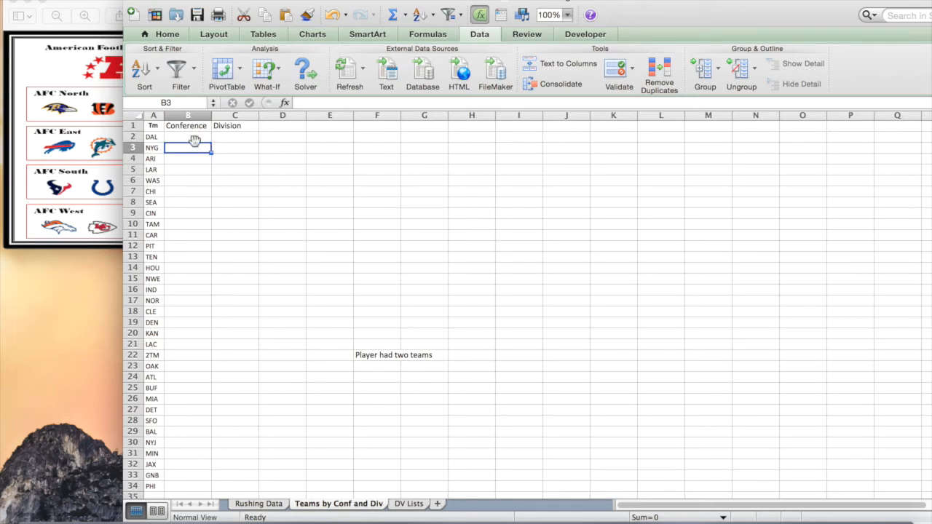
Step: Replace the source of B2's validation list with cells C2:C3 of the DV Lists sheet and check the drop-down
left_click(187, 136)
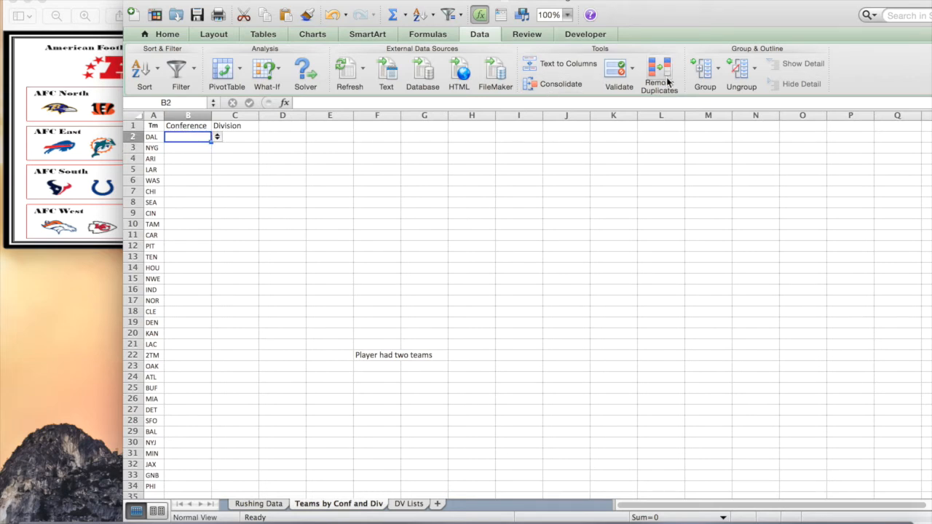
left_click(632, 70)
left_click(638, 96)
triple_click(786, 335)
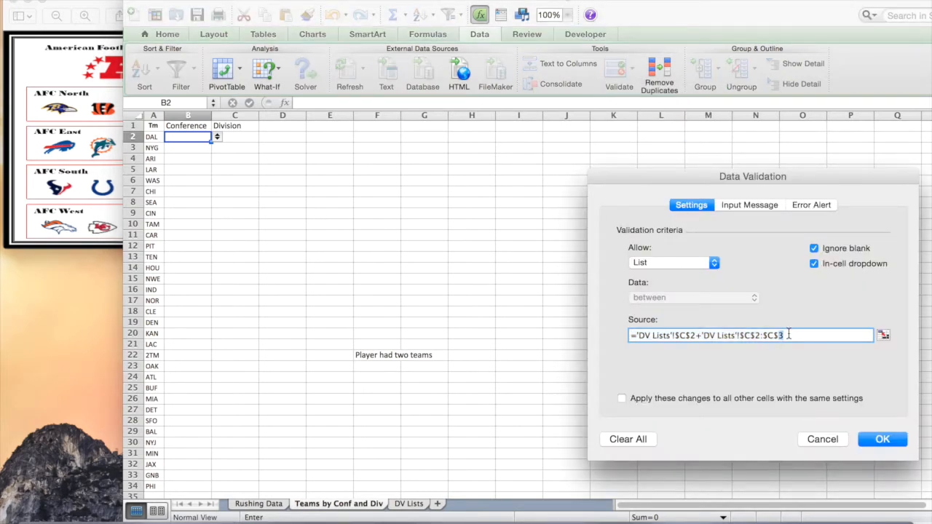
key("BackSpace")
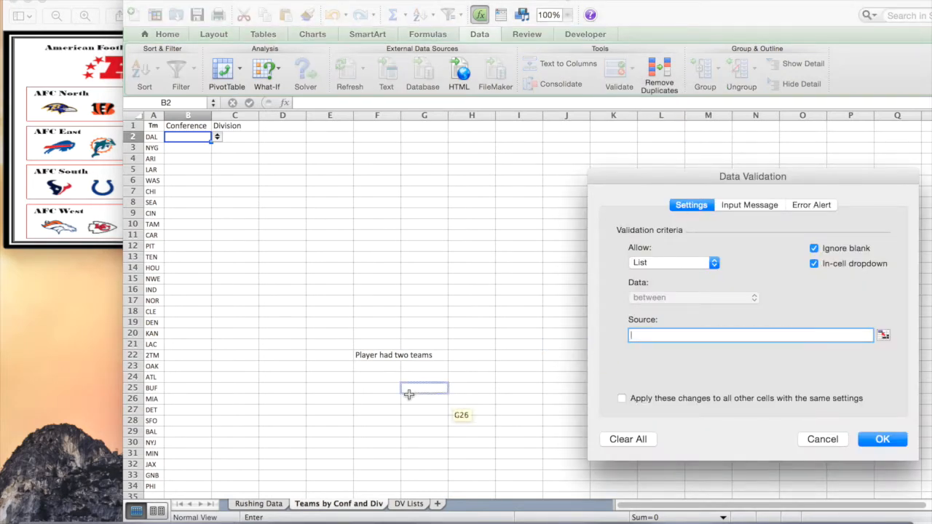
left_click(408, 503)
left_click_drag(251, 137, 250, 148)
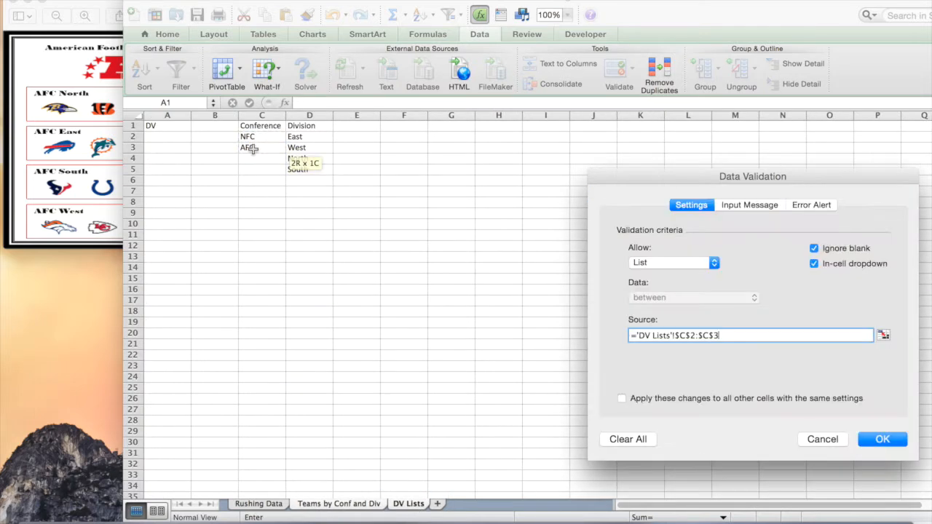
key("Return")
left_click(217, 137)
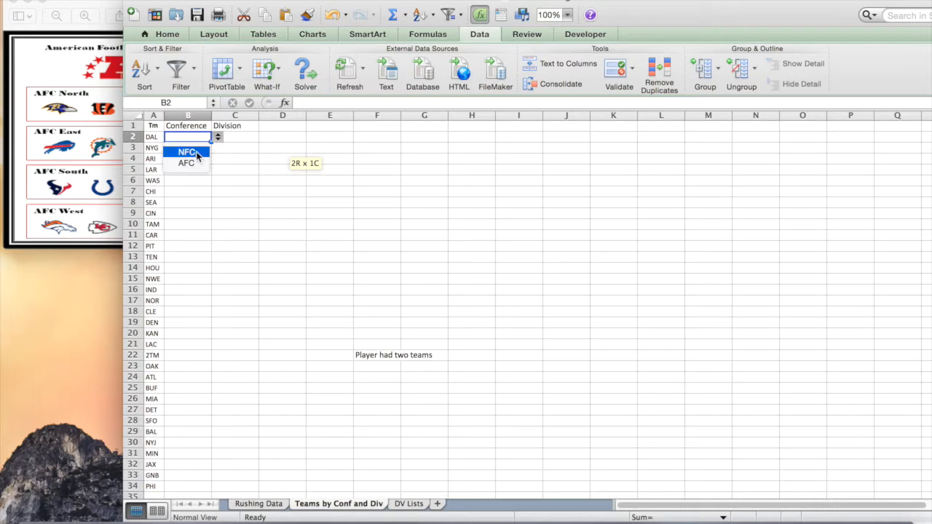
left_click(213, 173)
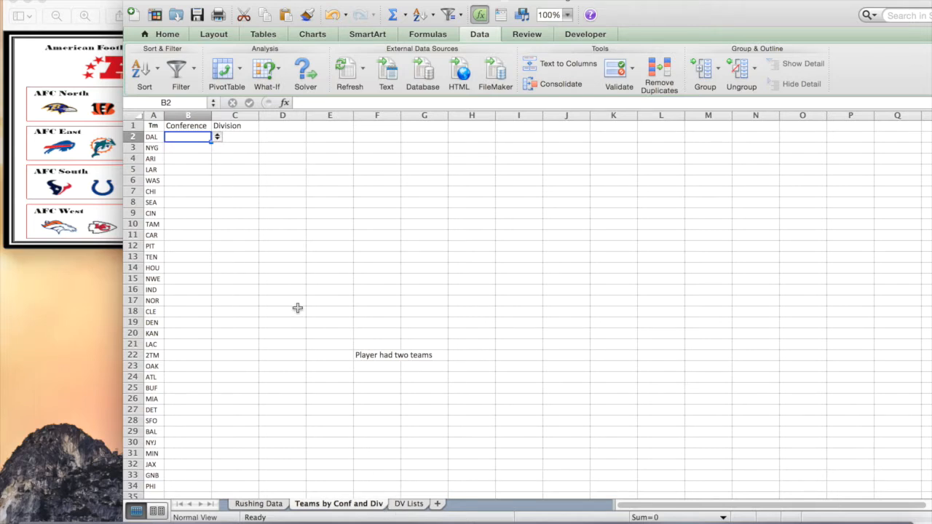
Step: Sort the conference names in C2:C3 of the DV Lists sheet in ascending order, continuing with the current selection only
left_click(410, 506)
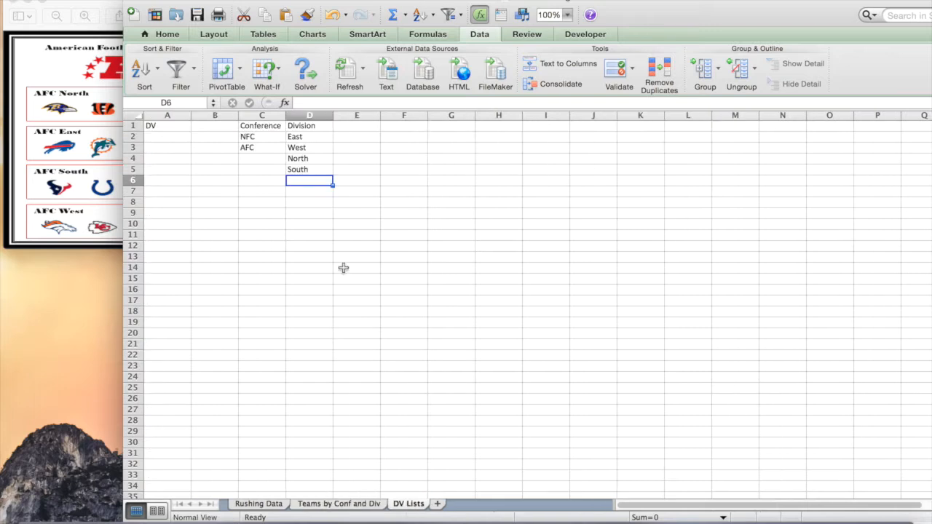
left_click(265, 138)
left_click(265, 146, "shift")
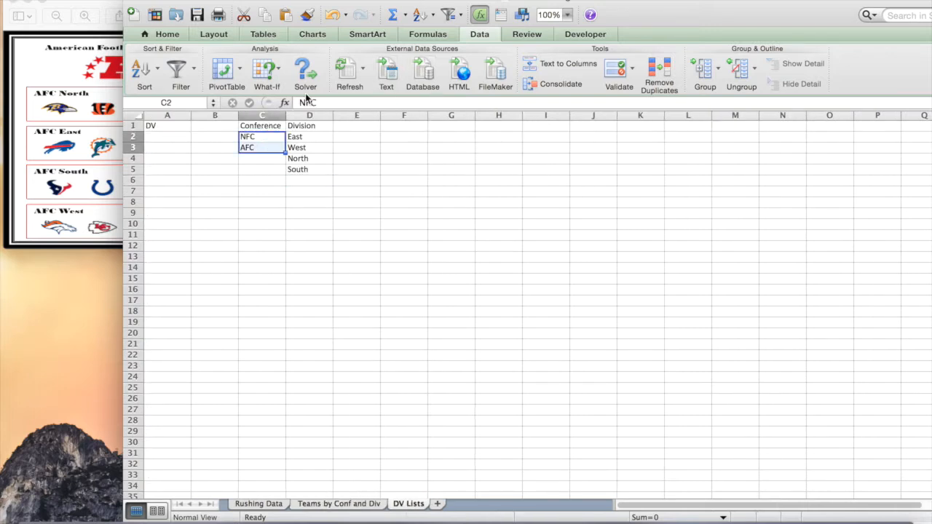
left_click(159, 69)
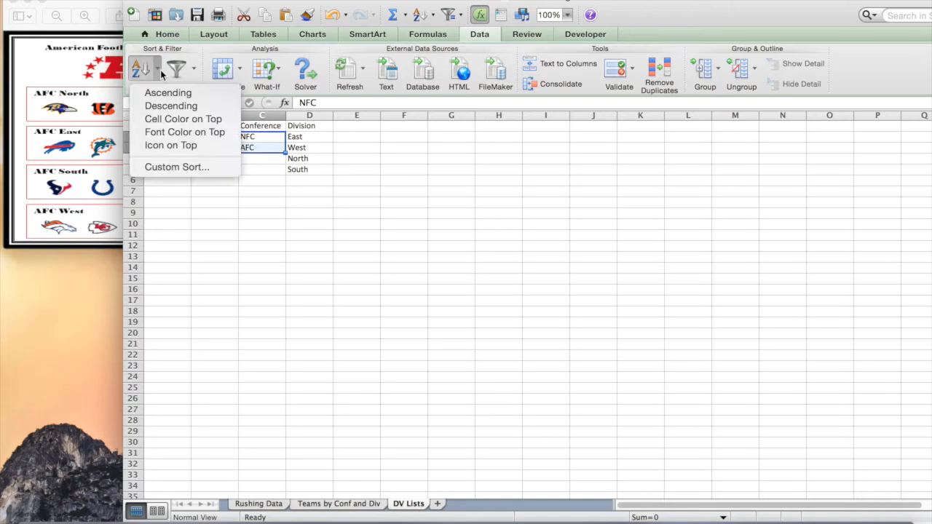
left_click(162, 94)
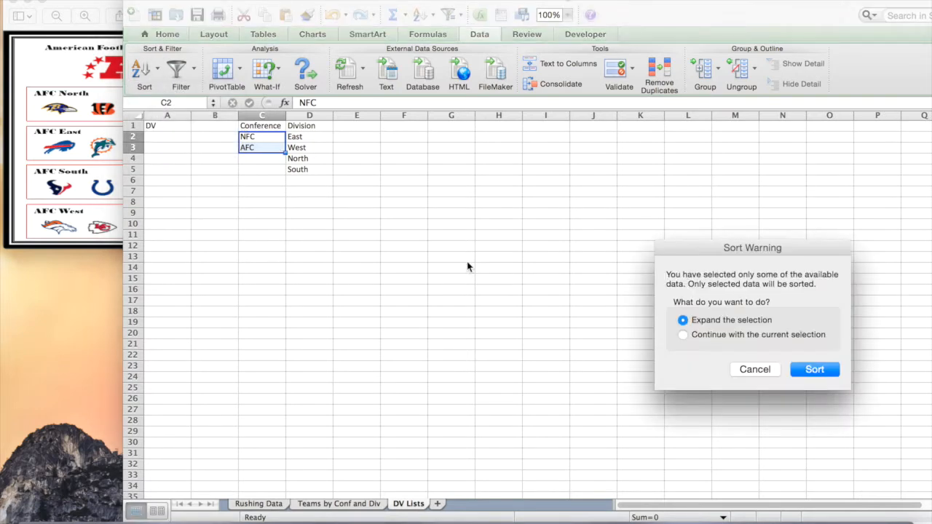
left_click(814, 370)
Step: Sort the division names in D2:D5 in ascending order, continuing with the current selection only
left_click_drag(297, 137, 309, 169)
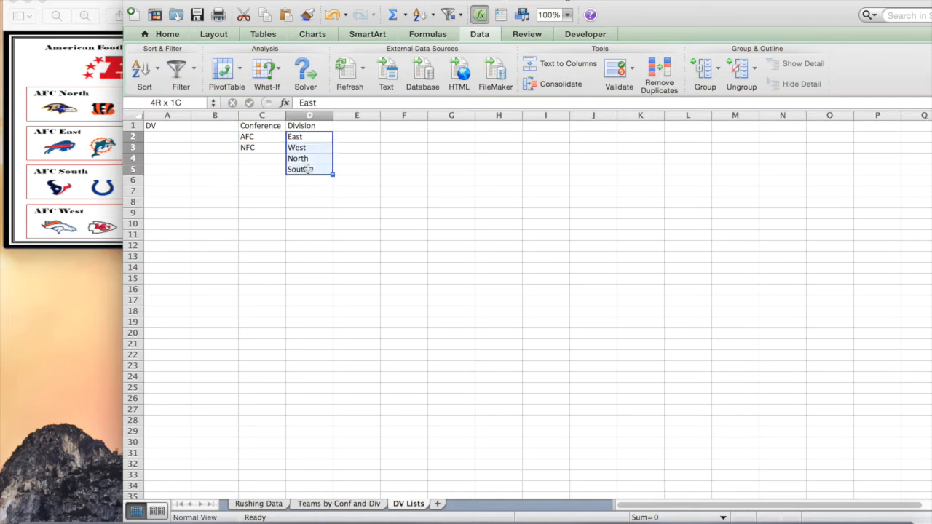
left_click(159, 72)
left_click(164, 98)
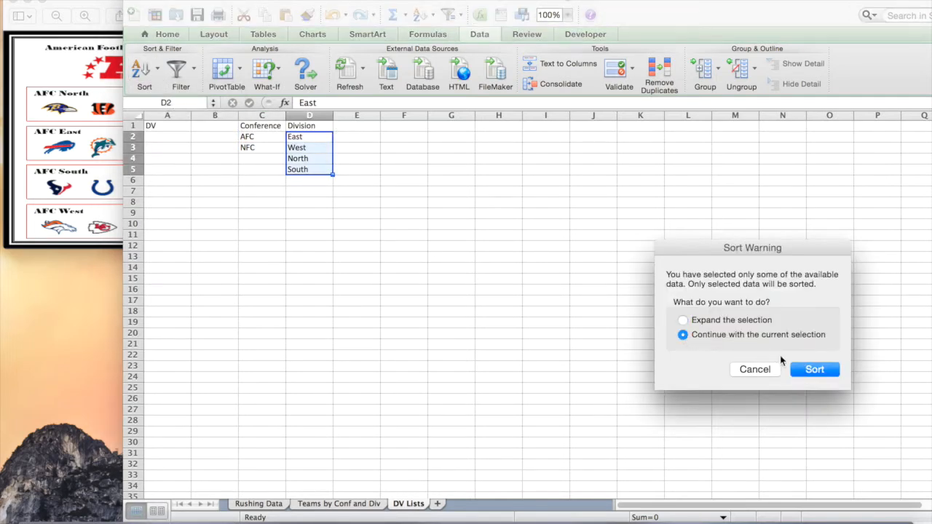
left_click(804, 370)
left_click(269, 137)
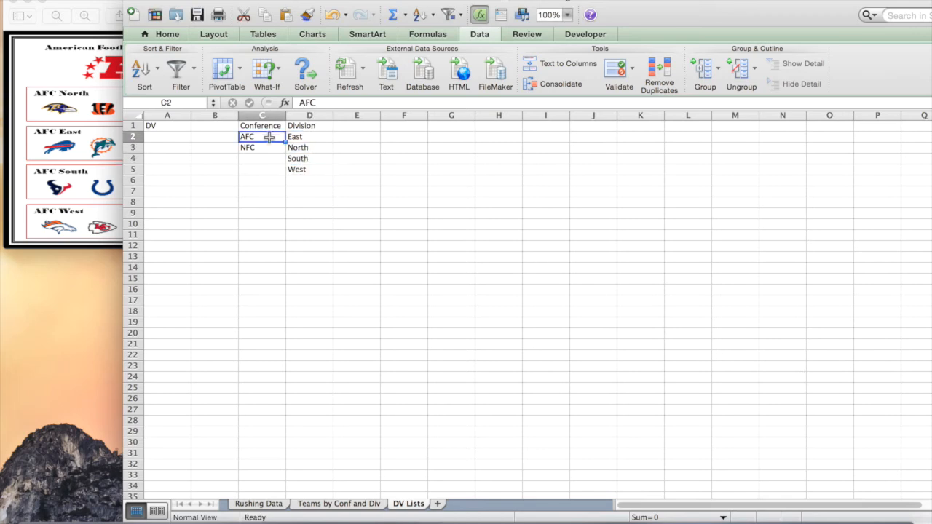
Step: Examine the order of the choices in B2's drop-down on the Teams by Conf and Div sheet
left_click(318, 508)
left_click(217, 138)
left_click(238, 167)
left_click(217, 139)
left_click(241, 184)
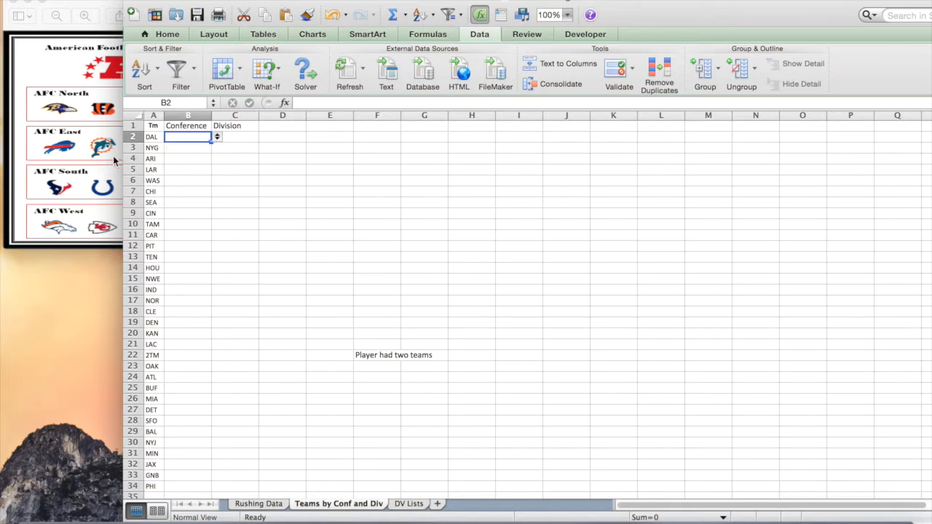
Step: Look up Dallas in the NFL conference and division image and choose NFC as its conference in B2
left_click(116, 163)
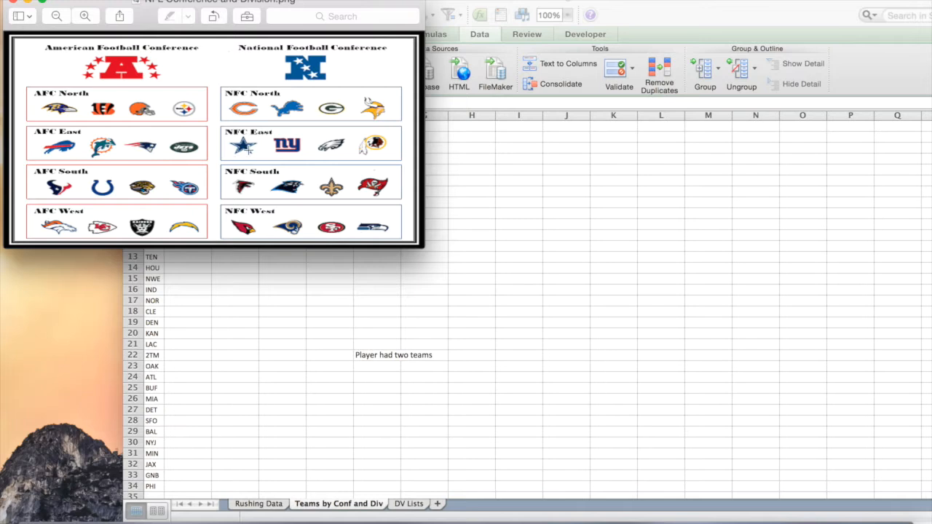
left_click(448, 250)
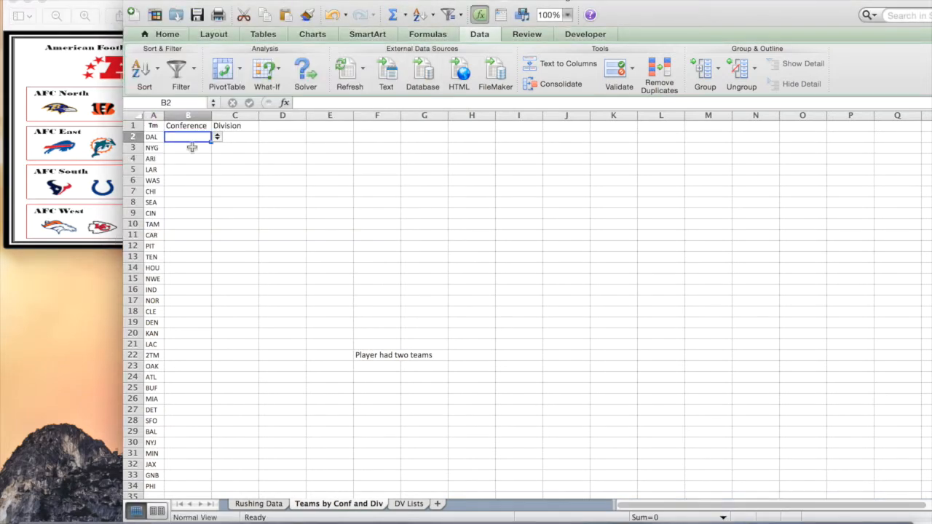
left_click(218, 137)
left_click(204, 162)
left_click(200, 149)
left_click(189, 135)
left_click(218, 138)
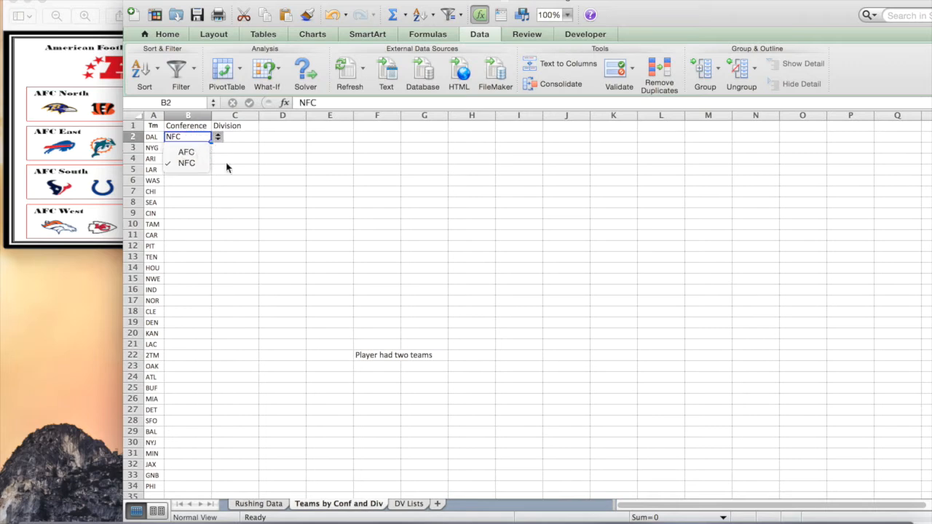
left_click(235, 137)
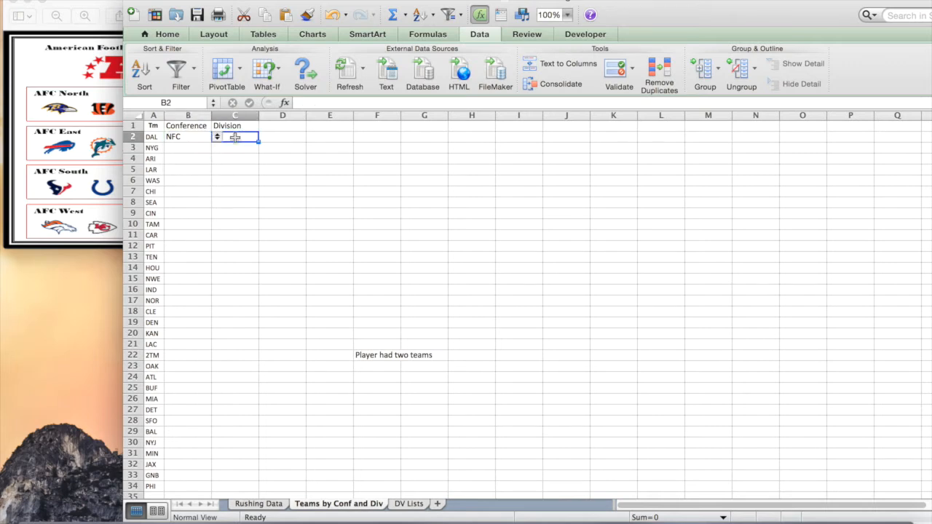
Step: Fill the conference drop-down from B2 into B3 and clear the copied value from B3
left_click(184, 137)
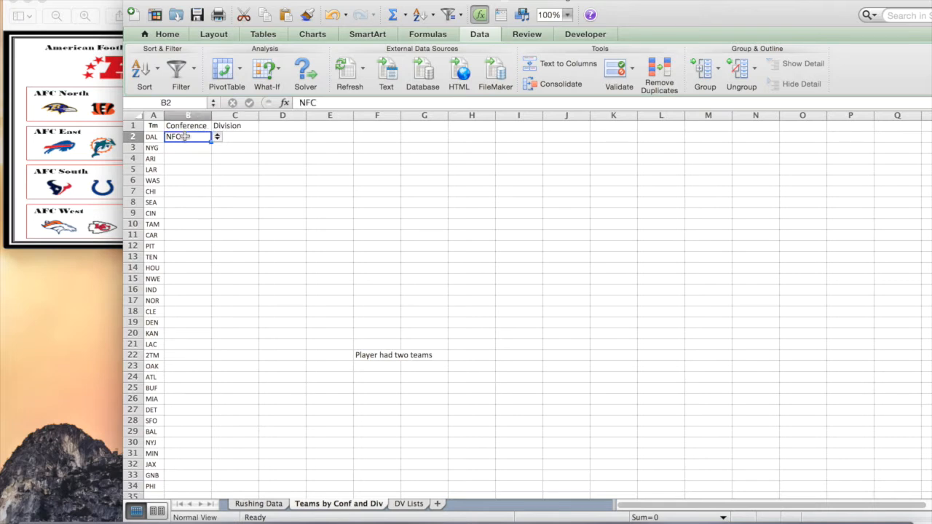
mouse_move(210, 143)
left_mouse_down()
mouse_move(212, 154)
mouse_move(196, 151)
left_mouse_up()
left_click(195, 150)
key("BackSpace")
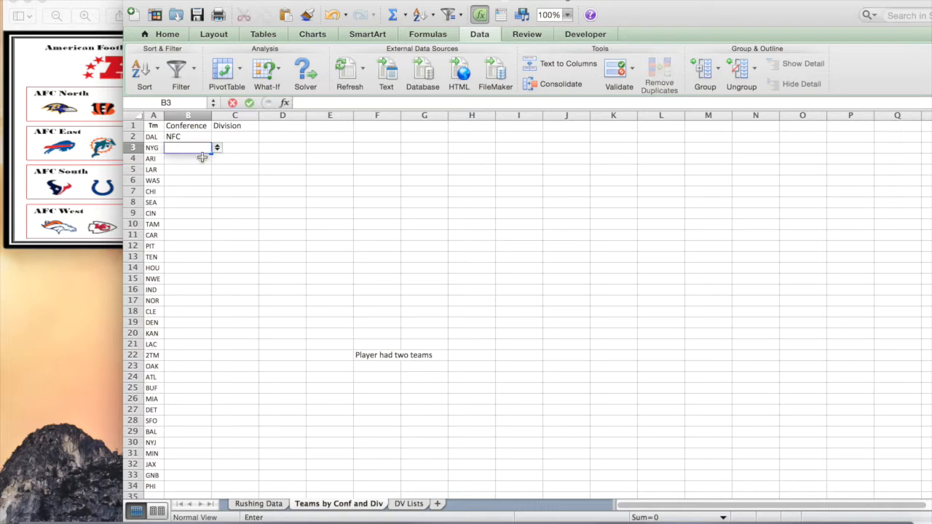
key("Return")
Step: Fill the empty conference drop-down from B3 down the remaining team rows
left_click(204, 150)
left_click_drag(211, 153, 200, 420)
scroll(217, 278, "up", 3)
left_click(203, 256)
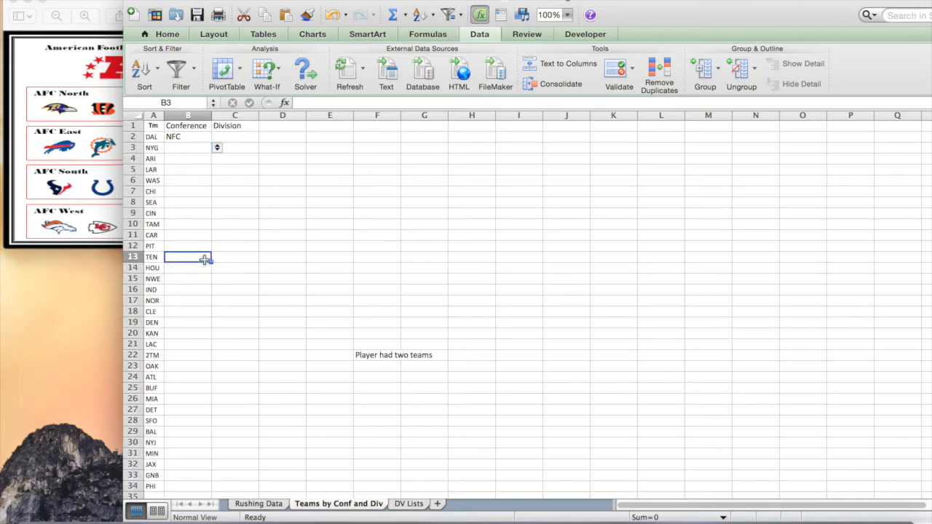
Step: Highlight the 2TM cell A22 with a yellow fill
left_click(153, 355)
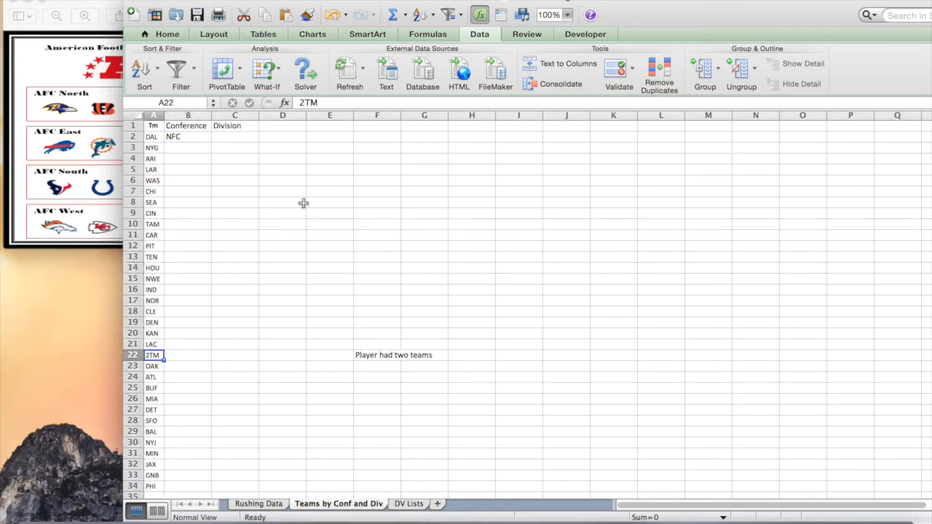
left_click(164, 34)
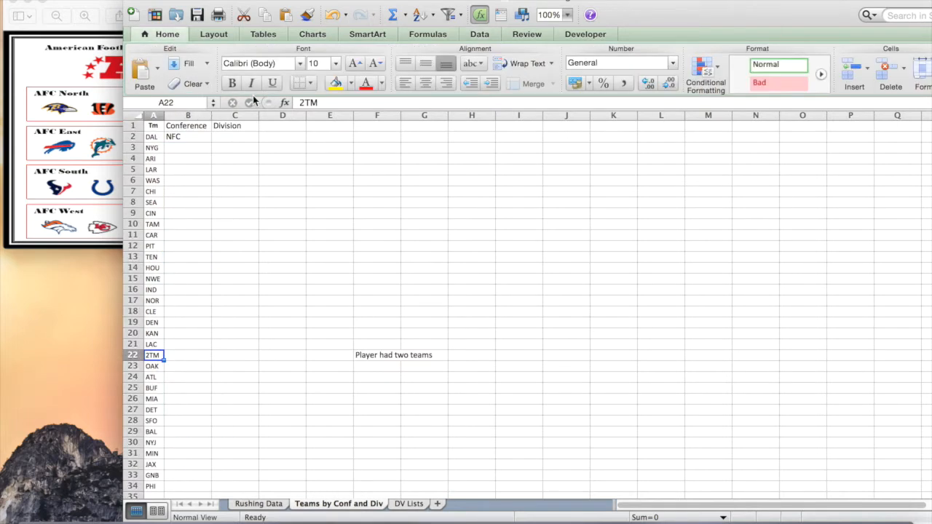
left_click(335, 85)
left_click(198, 364)
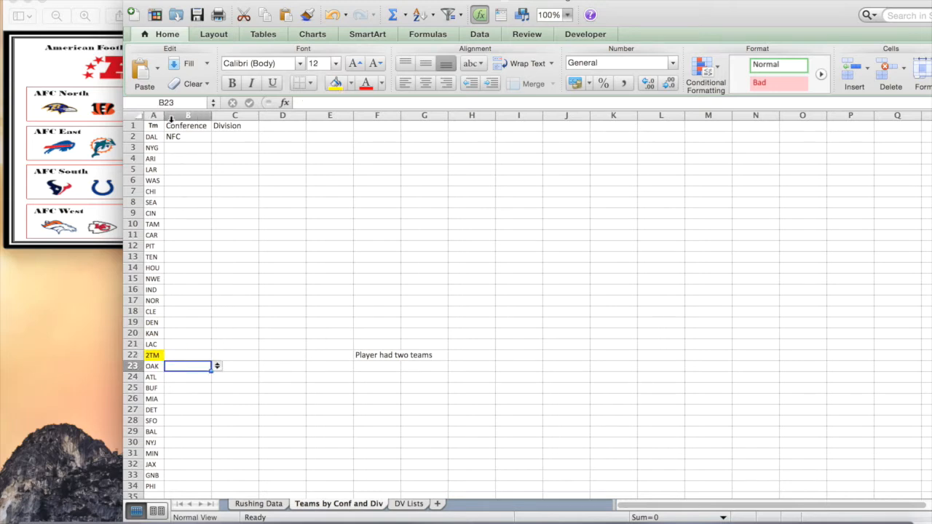
left_click(183, 357)
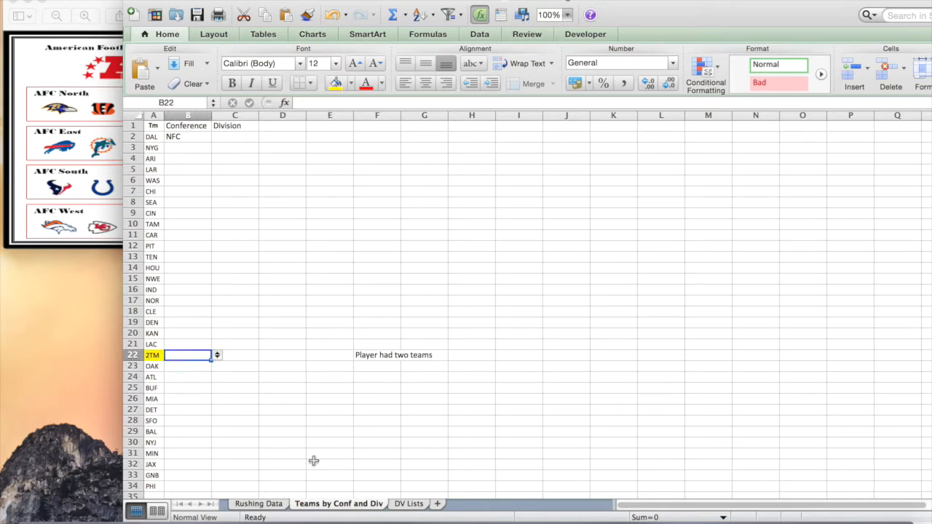
Step: Add Misc to the end of both the Conference and Division lists on the DV Lists sheet, in C4 and D6
left_click(413, 505)
double_click(265, 158)
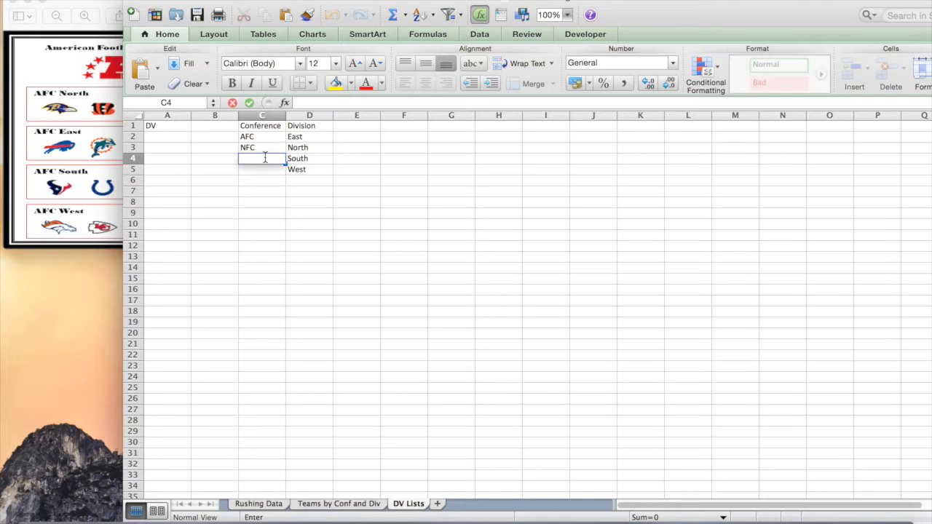
type("Misc")
key("Return")
left_click(299, 180)
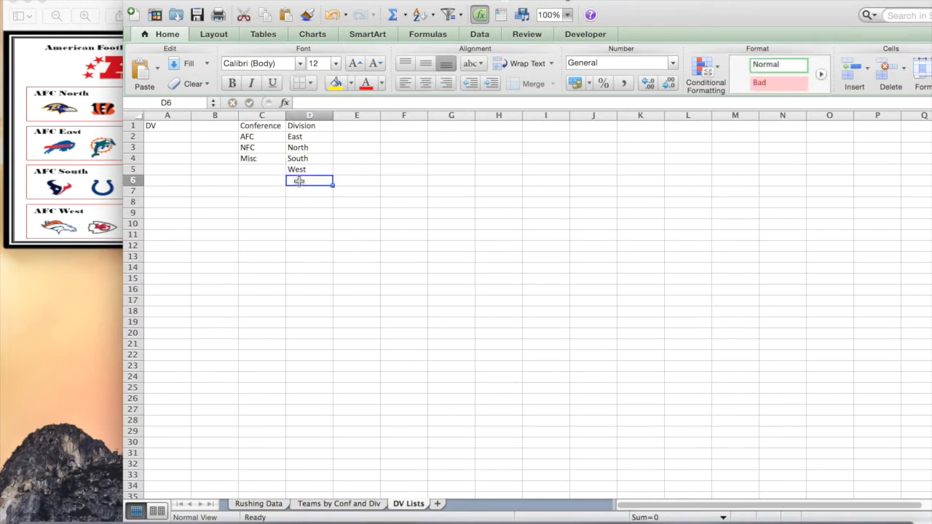
type("Misc")
key("Return")
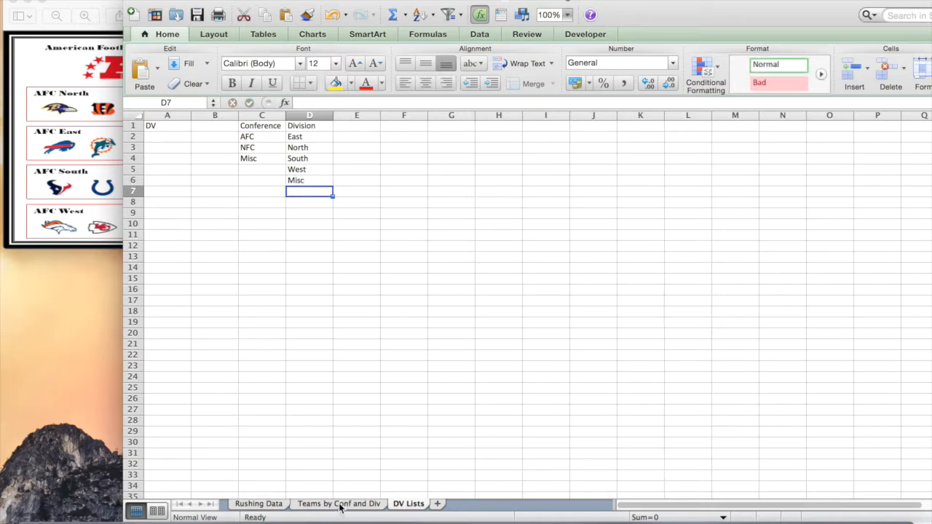
Step: Check whether Dallas's conference drop-down on the Teams by Conf and Div sheet offers the Misc choice
left_click(344, 504)
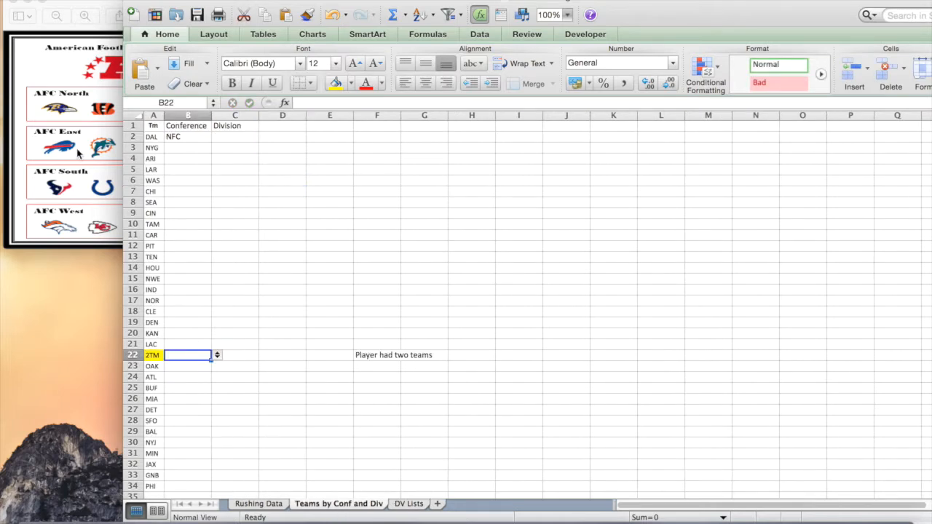
left_click(192, 138)
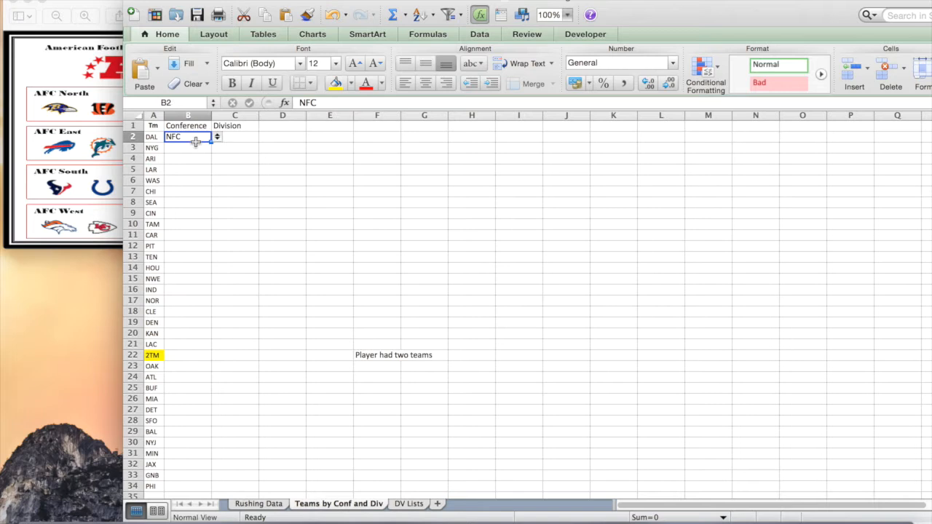
left_click(217, 139)
left_click(222, 175)
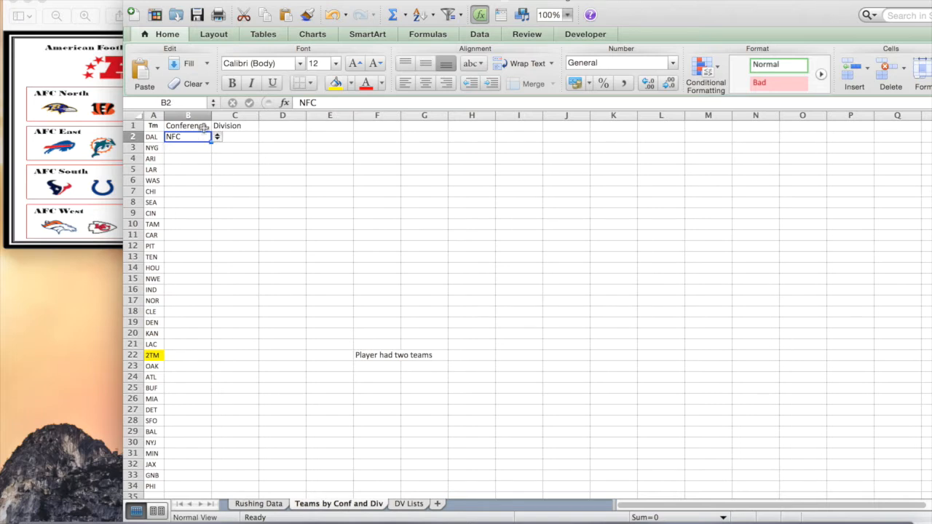
Step: Extend the source of B2's validation list to C2:C4 of the DV Lists sheet and open its drop-down to check
left_click(481, 34)
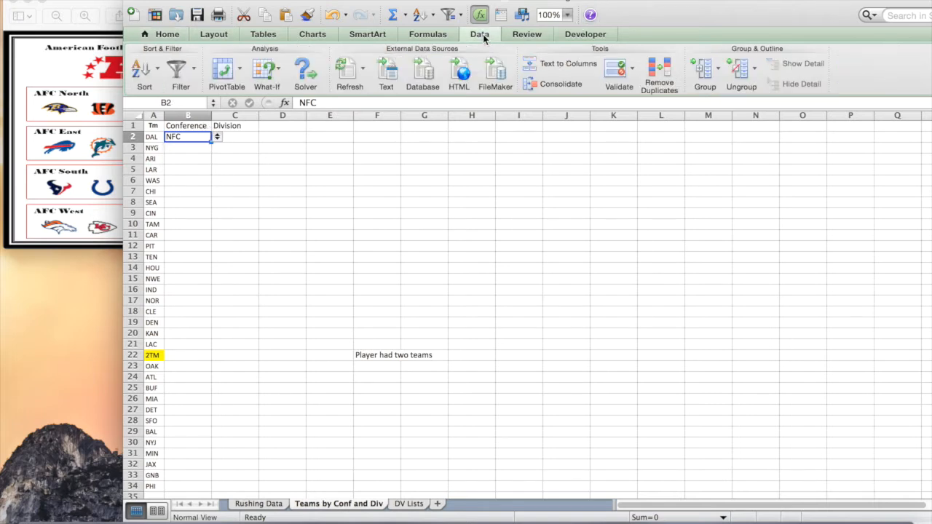
left_click(633, 70)
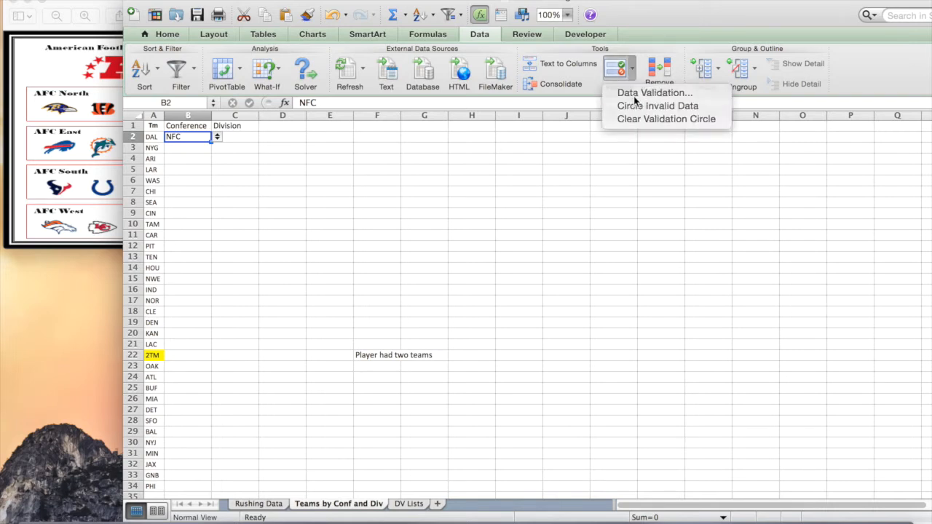
left_click(633, 95)
left_click(722, 335)
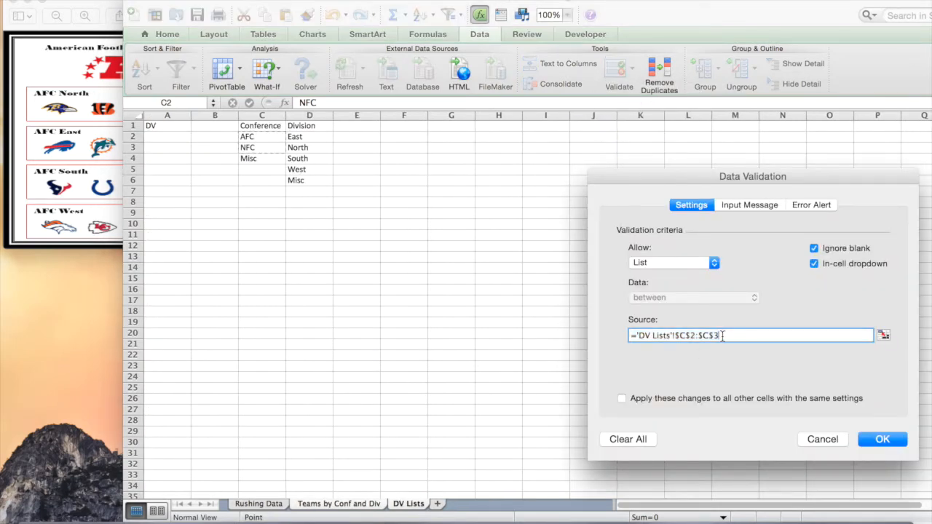
key("BackSpace")
type("4")
key("Return")
left_click(217, 137)
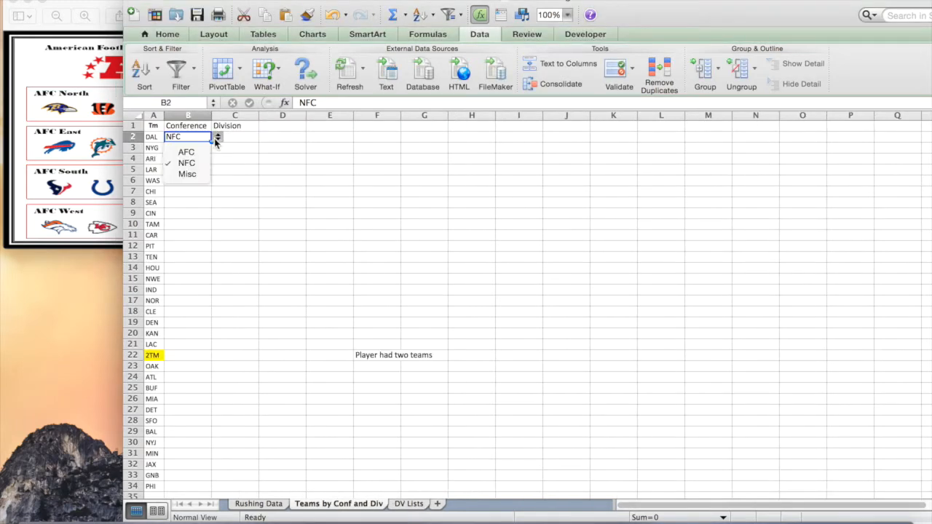
Step: Copy B2's Conference drop-down list down to B34, clearing the copied NFC value so the cells below stay blank
left_click(233, 175)
left_click_drag(211, 142, 211, 152)
left_click(197, 147)
key("BackSpace")
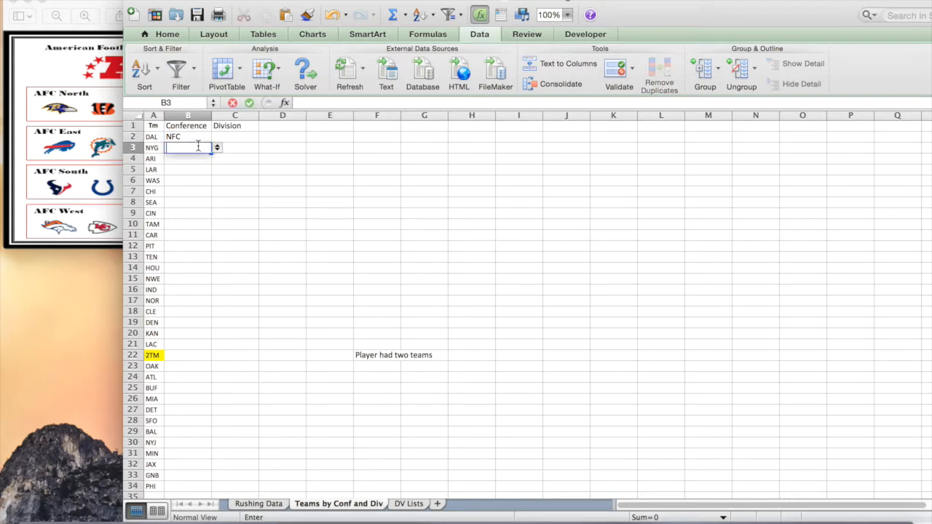
left_click_drag(210, 152, 197, 489)
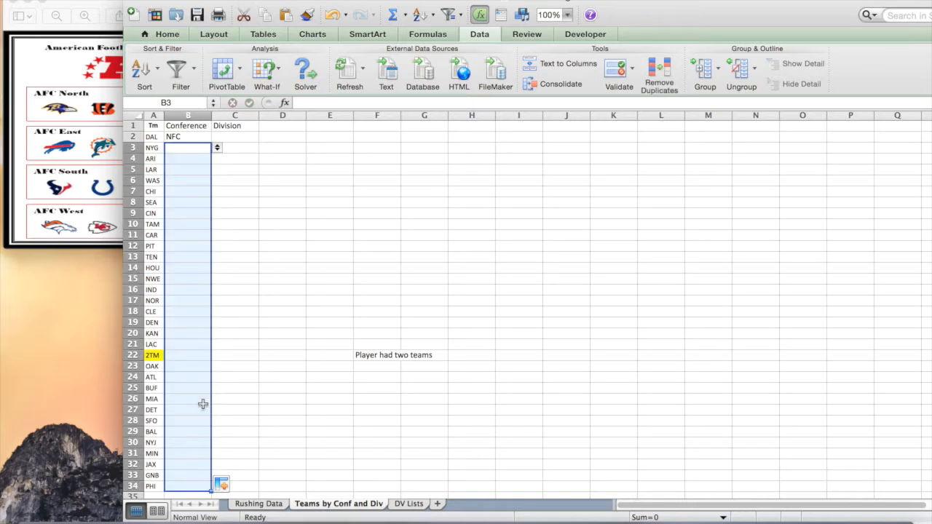
Step: Check that the copied Conference drop-down works for NOR in B17
left_click(216, 395)
left_click(193, 202)
left_click(195, 300)
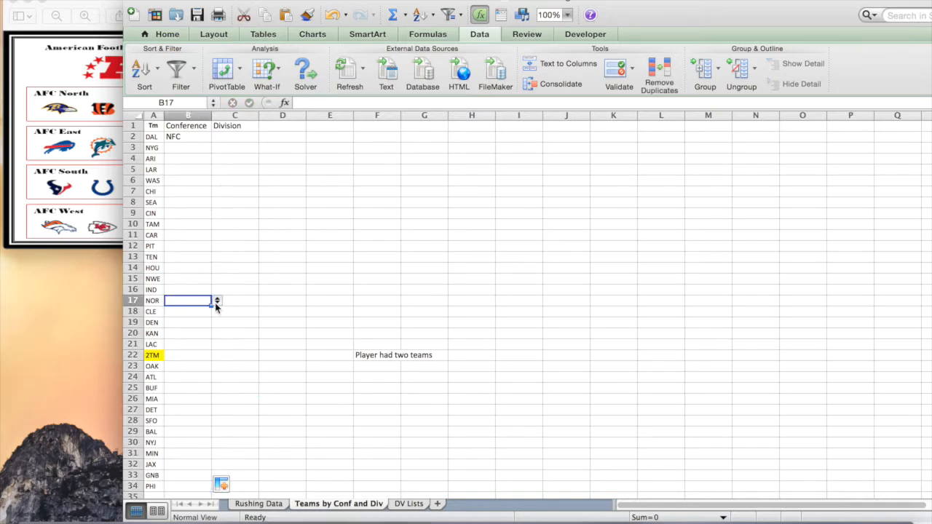
left_click(217, 301)
left_click(226, 323)
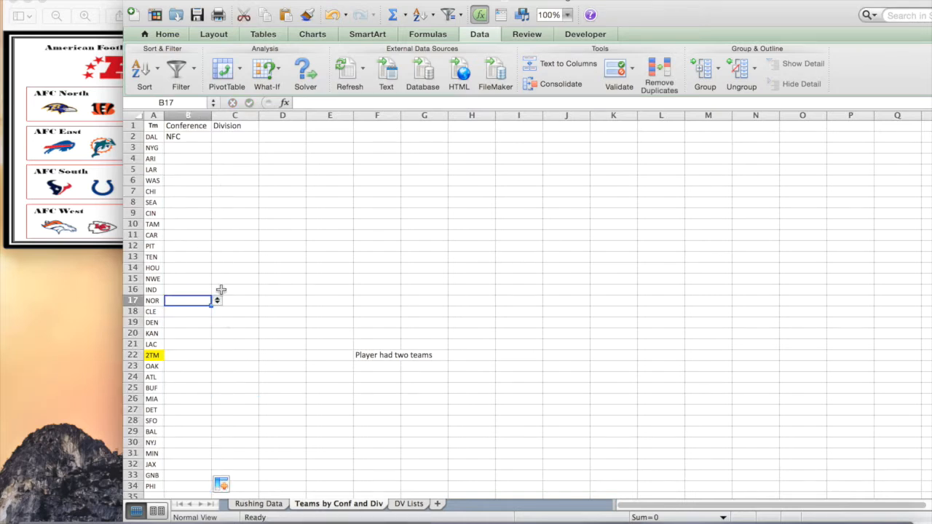
Step: Compare the Division cell C2 with the Conference cell B4 to check which one offers a drop-down
left_click(231, 134)
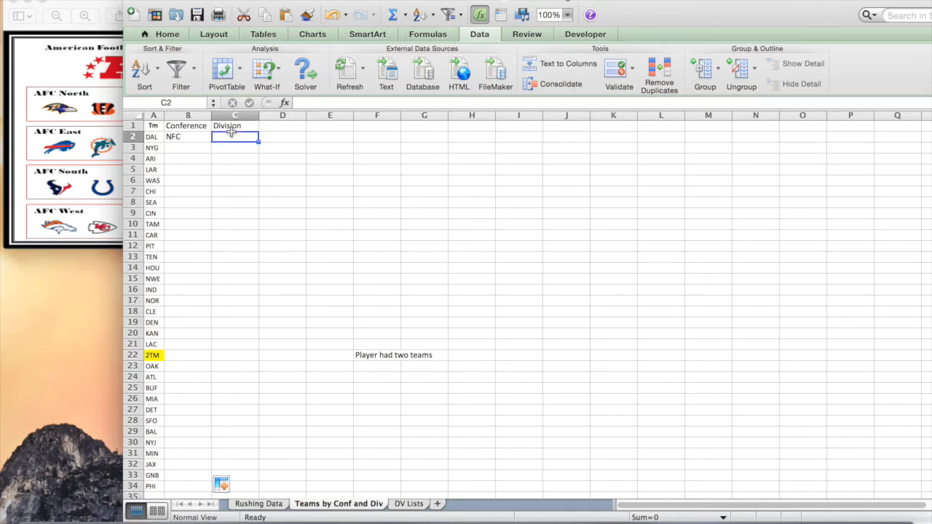
left_click(243, 127)
left_click(245, 138)
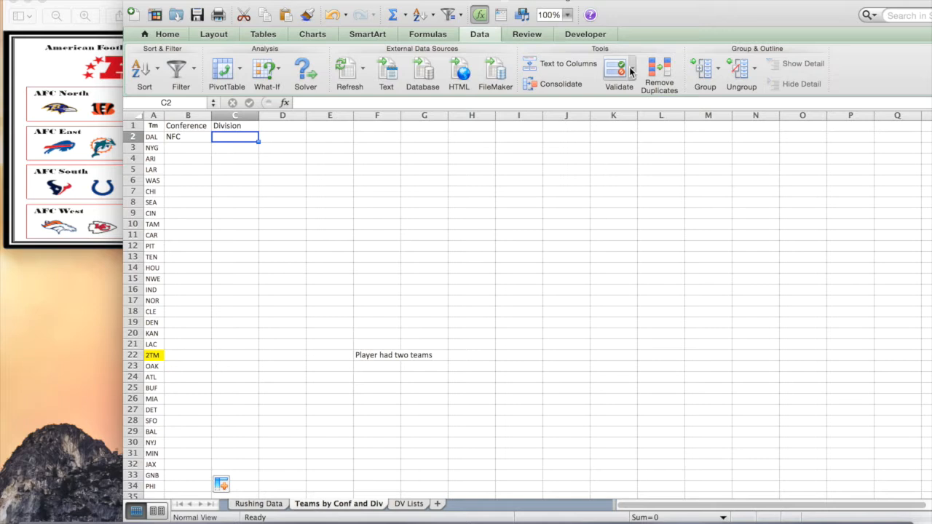
left_click(250, 148)
left_click(246, 138)
left_click(193, 154)
left_click(217, 159)
left_click(246, 134)
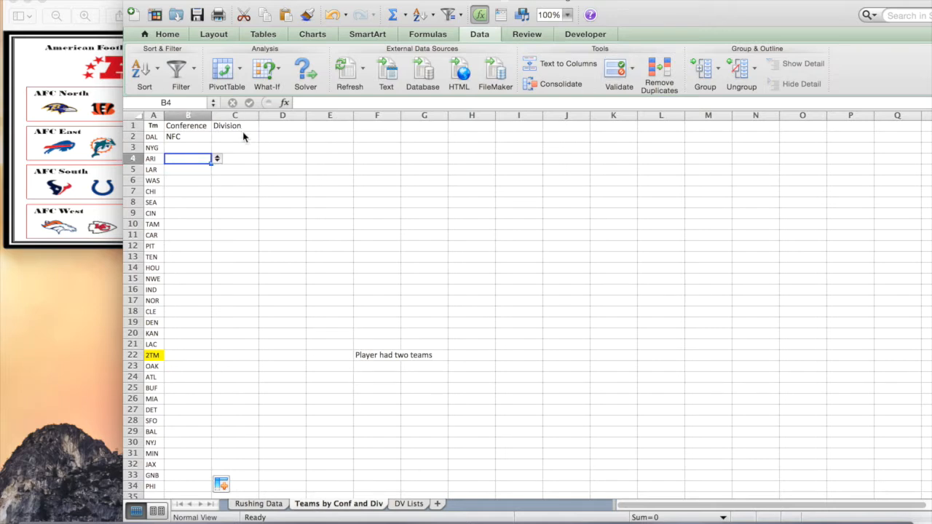
Step: Add data validation to C2 as a List sourced from D2:D6 of the DV Lists sheet
left_click(244, 137)
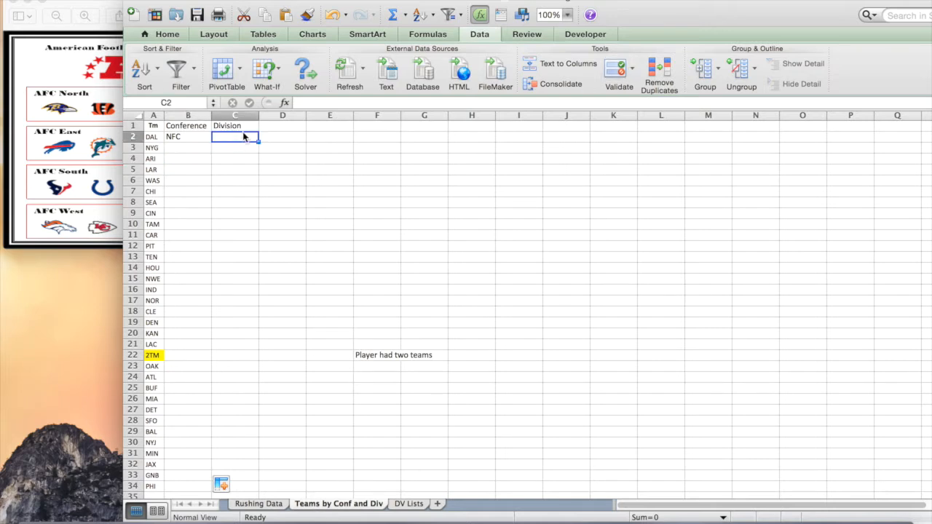
left_click(624, 71)
left_click(641, 93)
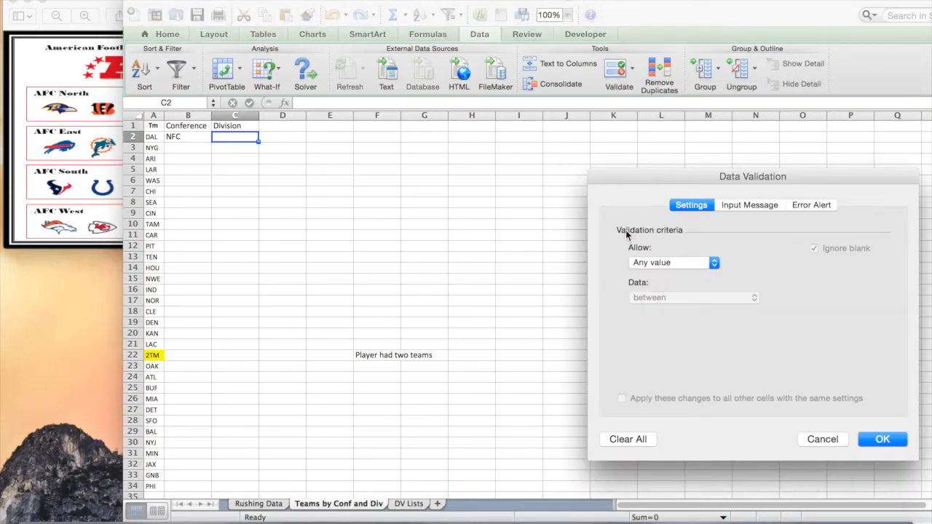
left_click(713, 268)
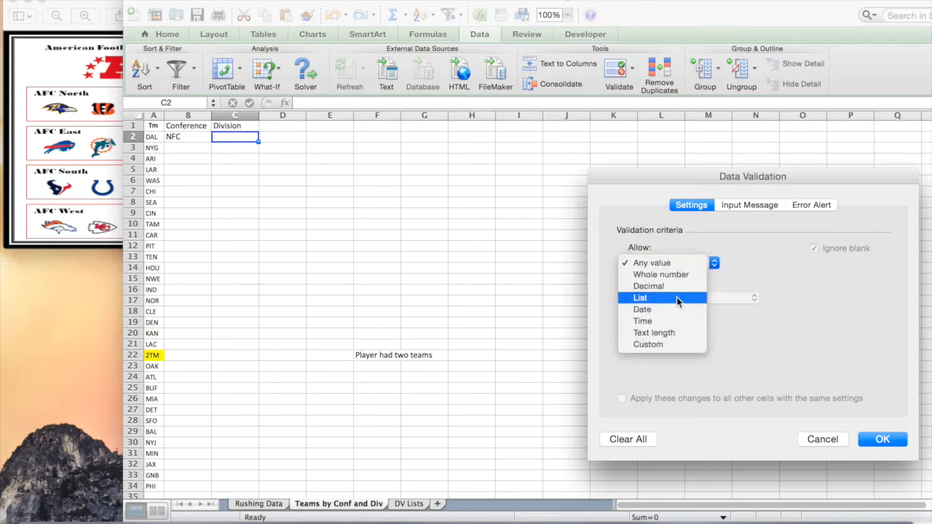
left_click(676, 299)
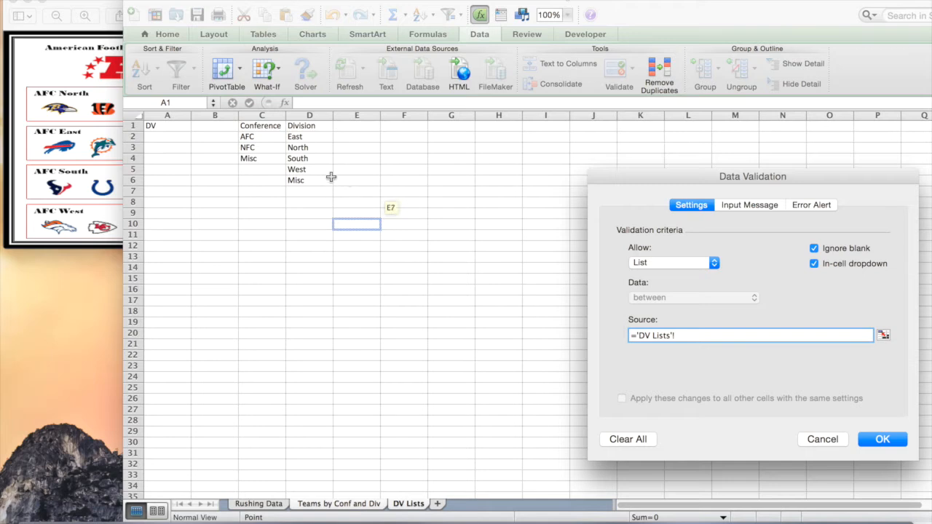
left_click(309, 138)
left_click_drag(309, 182, 310, 183)
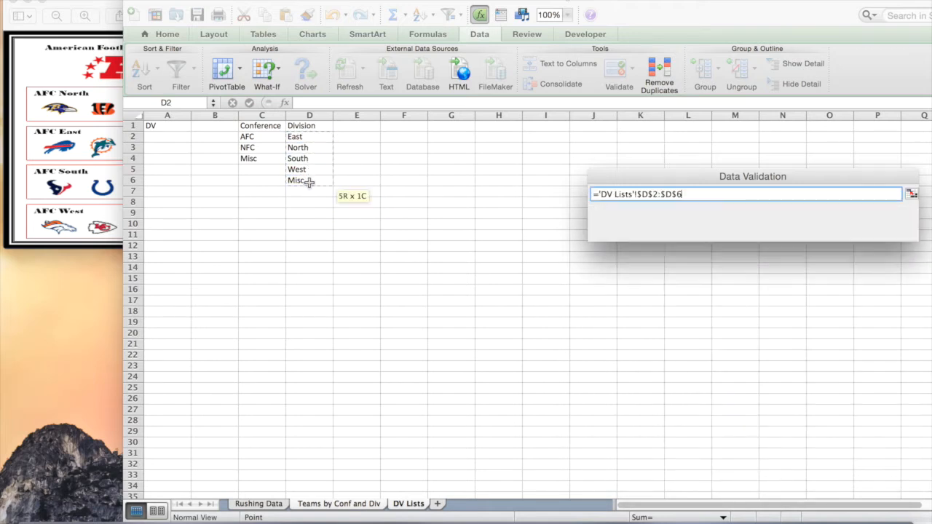
key("Return")
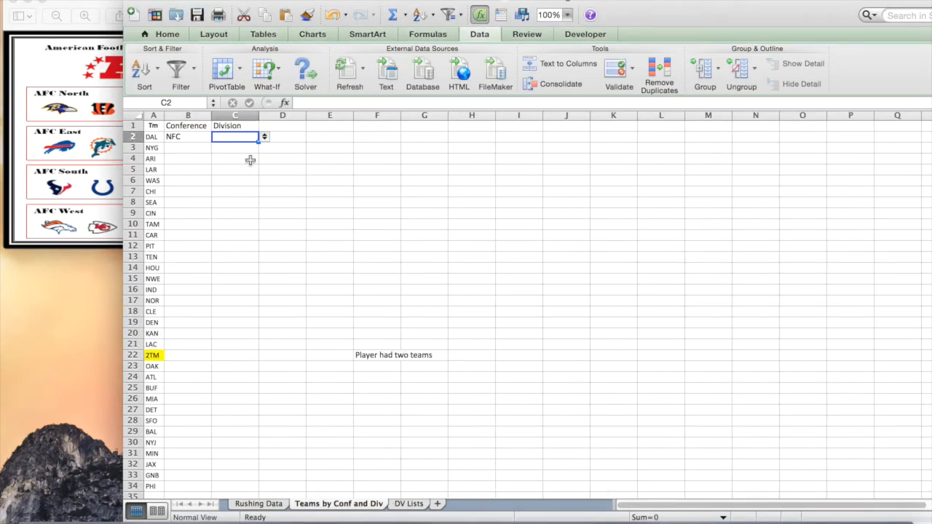
Step: Copy C2's Division drop-down list down the column to C34
left_click_drag(257, 144, 230, 487)
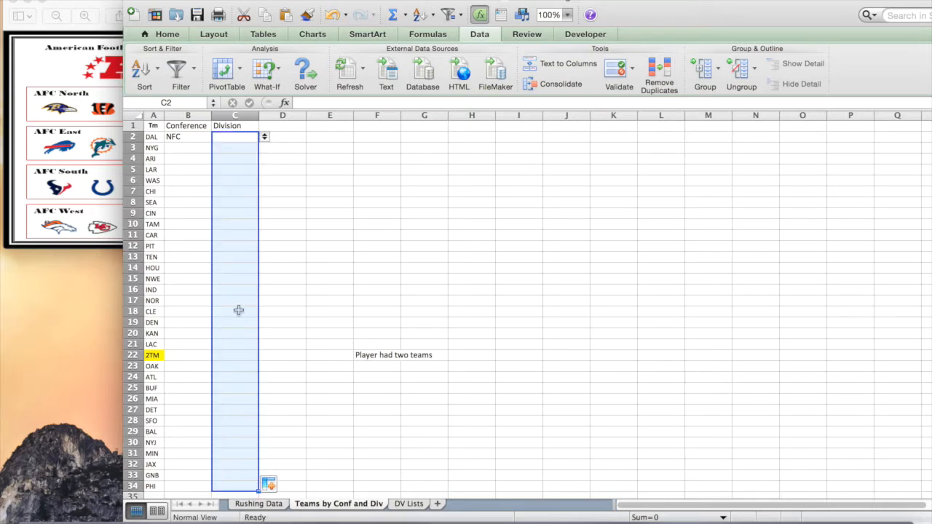
left_click(243, 149)
left_click(243, 136)
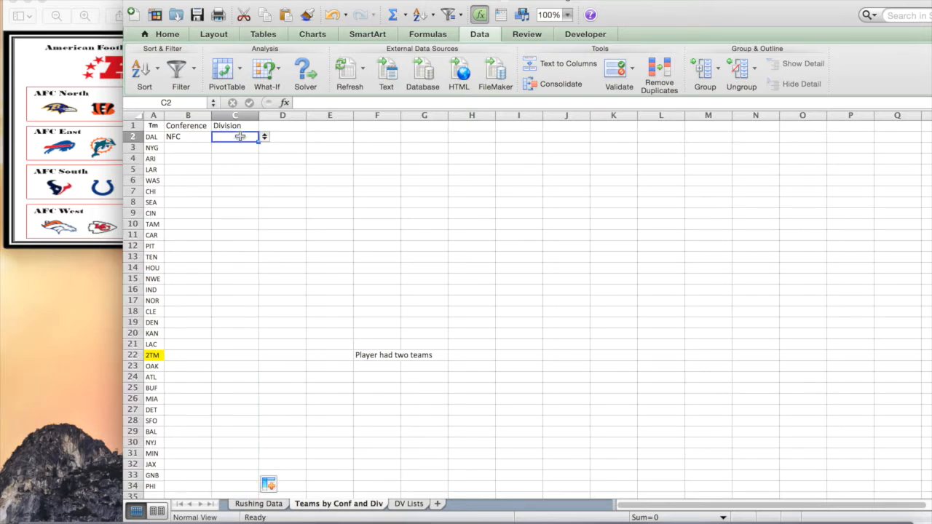
Step: Move the workbook window aside to uncover the conference and division chart, and set DAL's division to East
left_click_drag(240, 7, 529, 32)
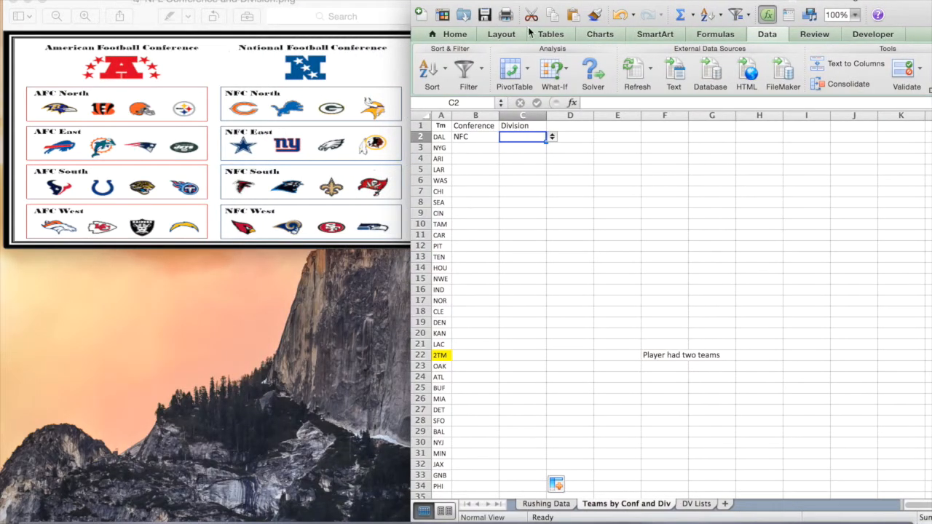
left_click(552, 138)
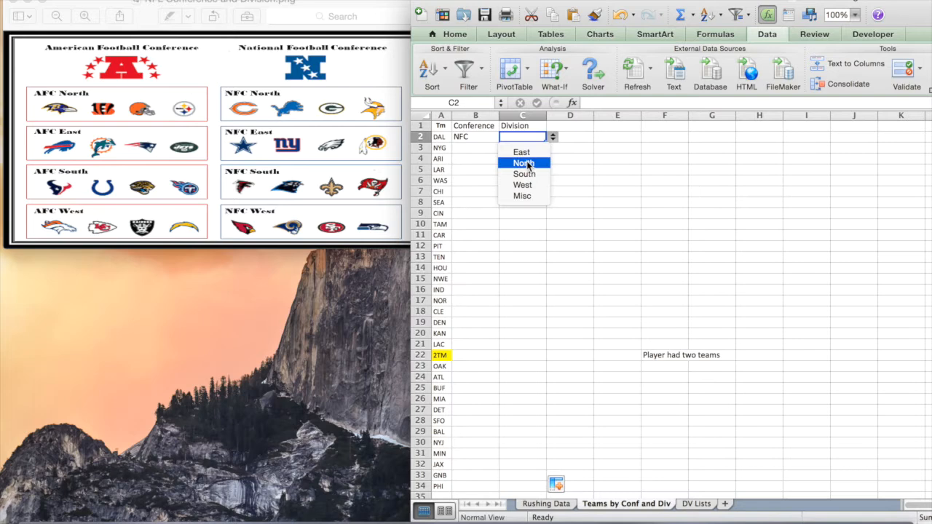
left_click(533, 223)
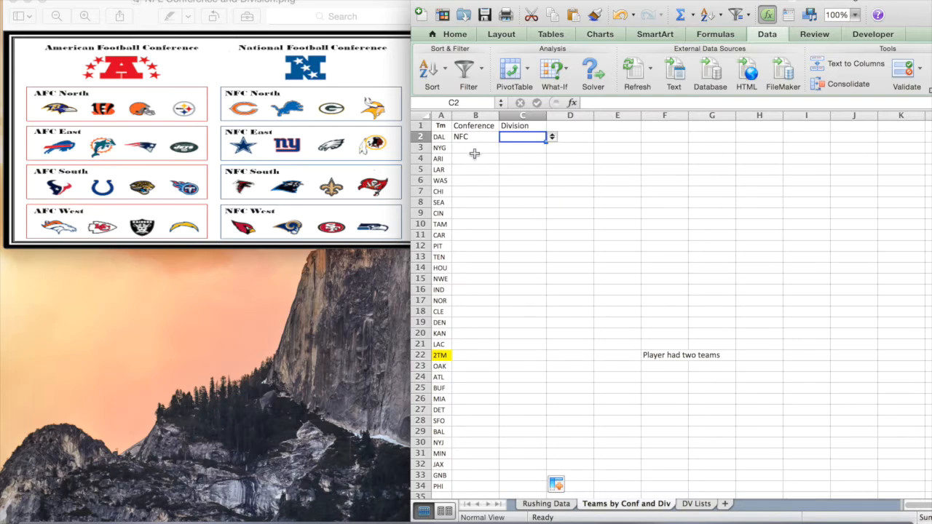
left_click(553, 138)
left_click(518, 149)
Step: Assign NYG in row 3 to the NFC conference and the East division from the drop-down lists
left_click(496, 148)
left_click(504, 147)
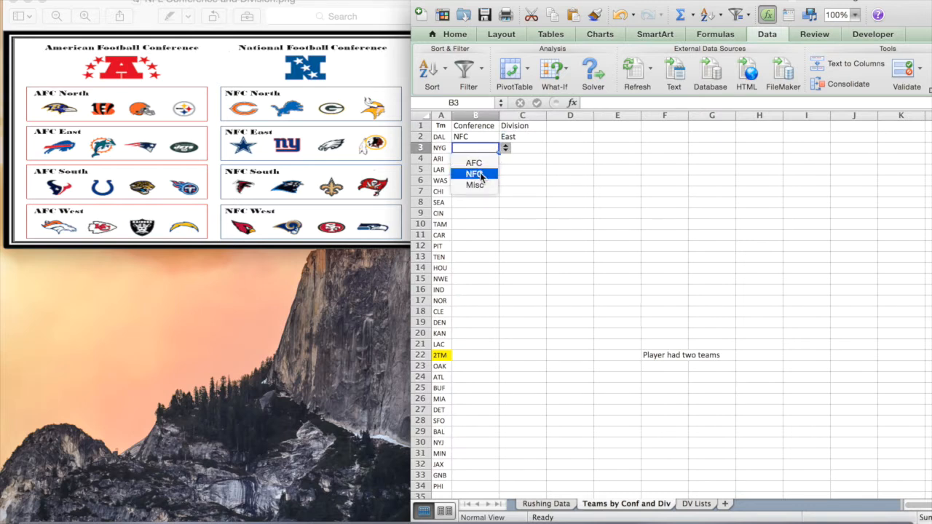
left_click(480, 177)
left_click(529, 150)
left_click(551, 149)
left_click(528, 159)
Step: Assign ARI in row 4 to the NFC conference and the West division from the drop-down lists
left_click(475, 160)
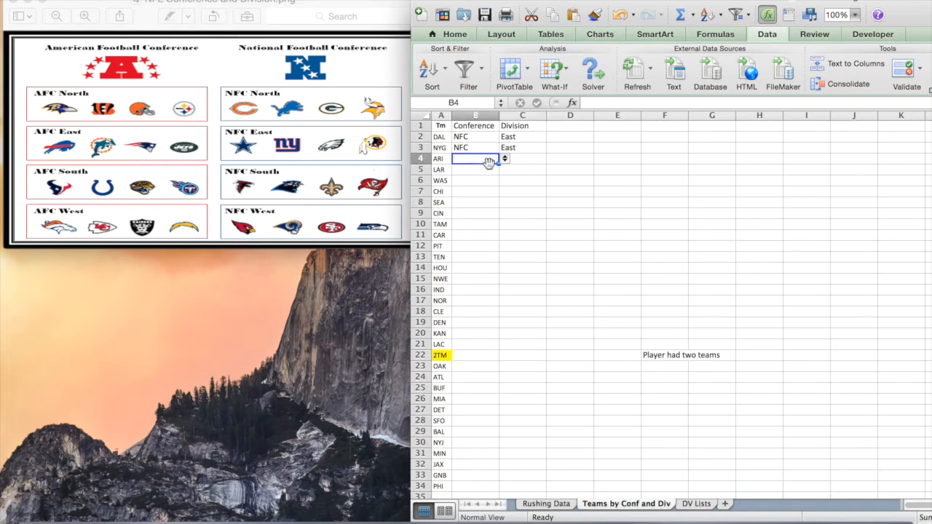
left_click(504, 158)
left_click(480, 182)
left_click(524, 155)
left_click(552, 159)
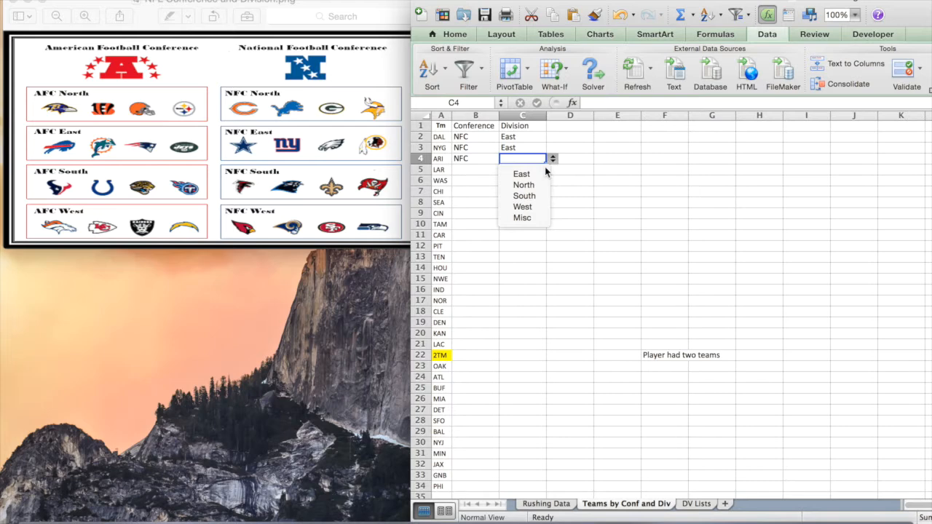
left_click(529, 202)
Step: Set the conference of LAR in B5 to NFC from its drop-down list
left_click(496, 169)
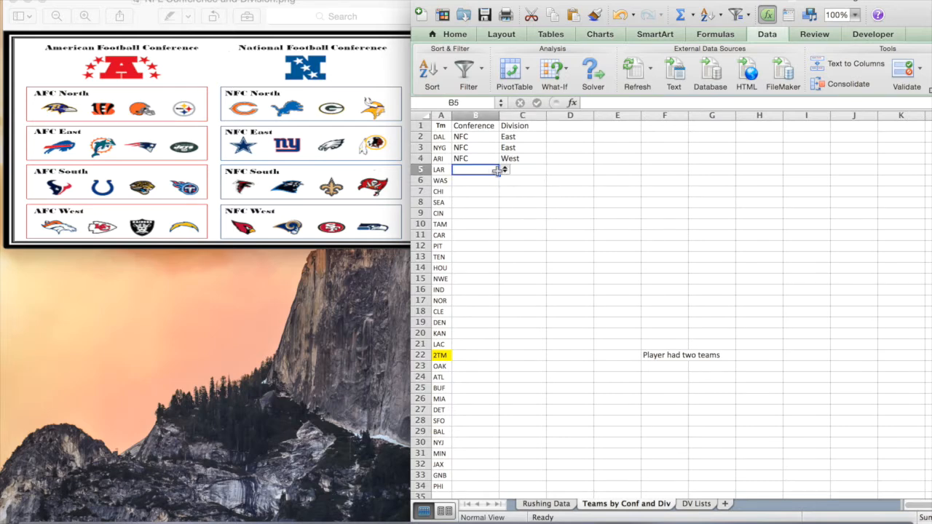
left_click(503, 169)
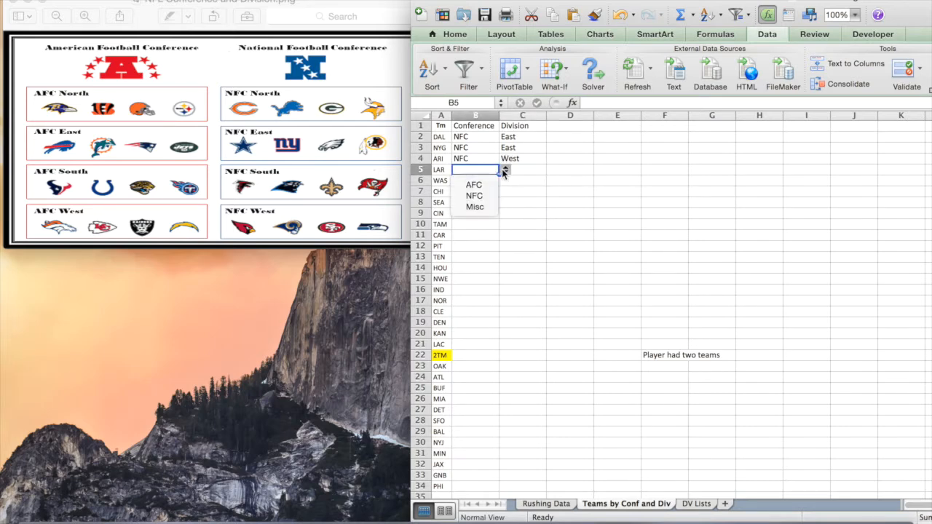
left_click(475, 193)
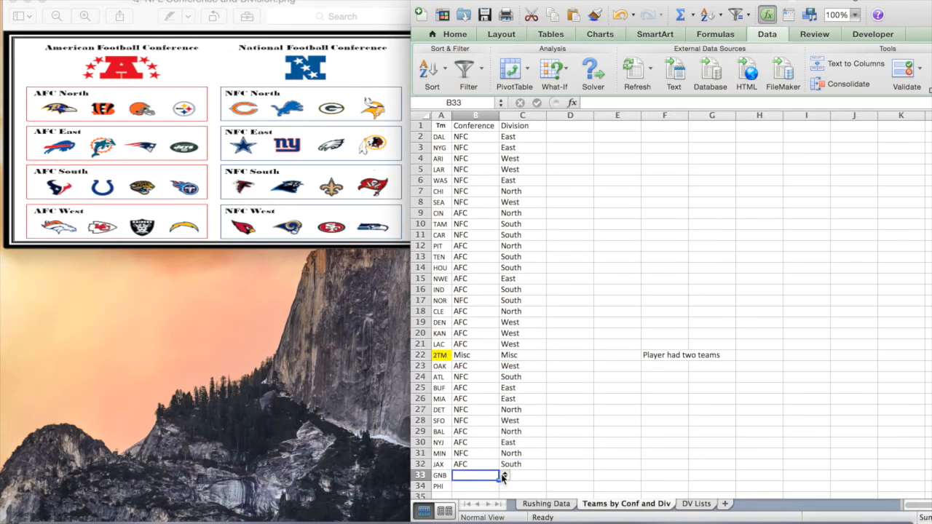
Step: Assign GNB in row 33 to the NFC conference and the North division from the drop-down lists
left_click(504, 475)
left_click(486, 503)
left_click(521, 477)
left_click(554, 476)
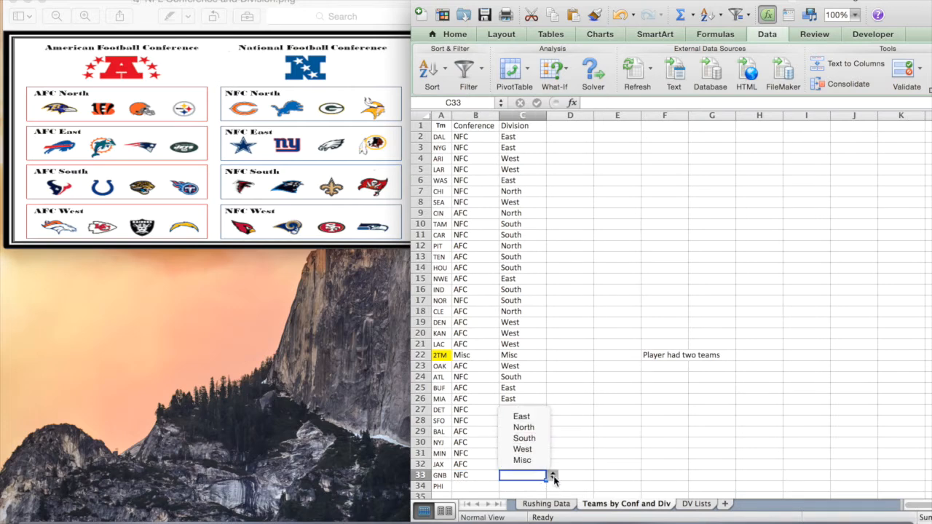
left_click(529, 433)
Step: Assign PHI in row 34 to the NFC conference and the East division from the drop-down lists
left_click(482, 486)
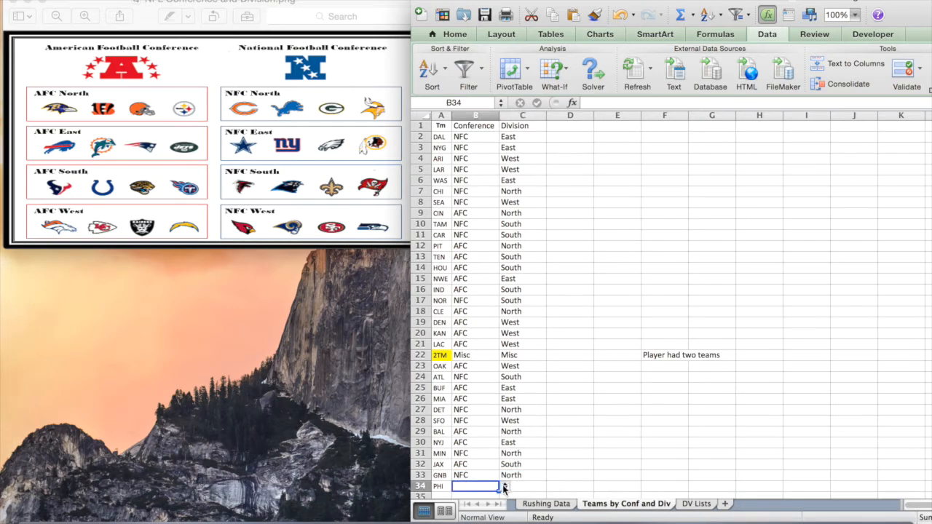
left_click(505, 487)
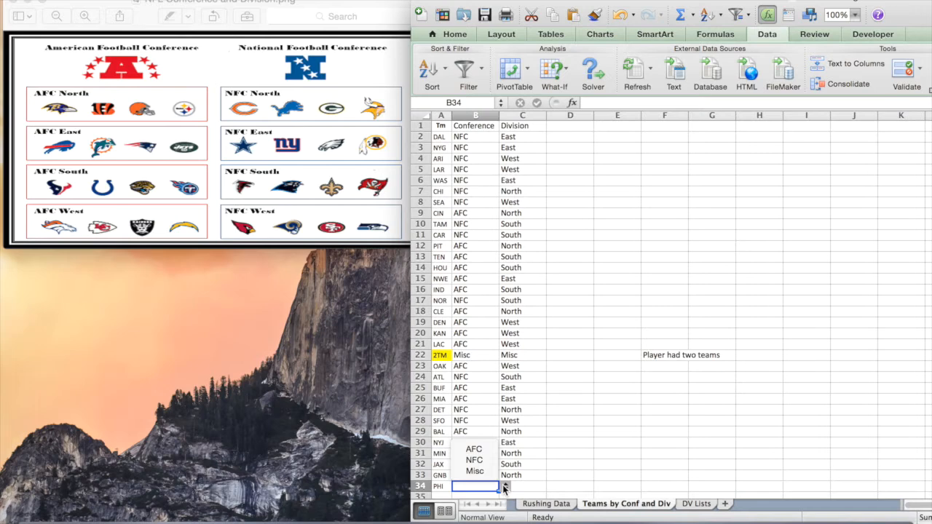
left_click(474, 460)
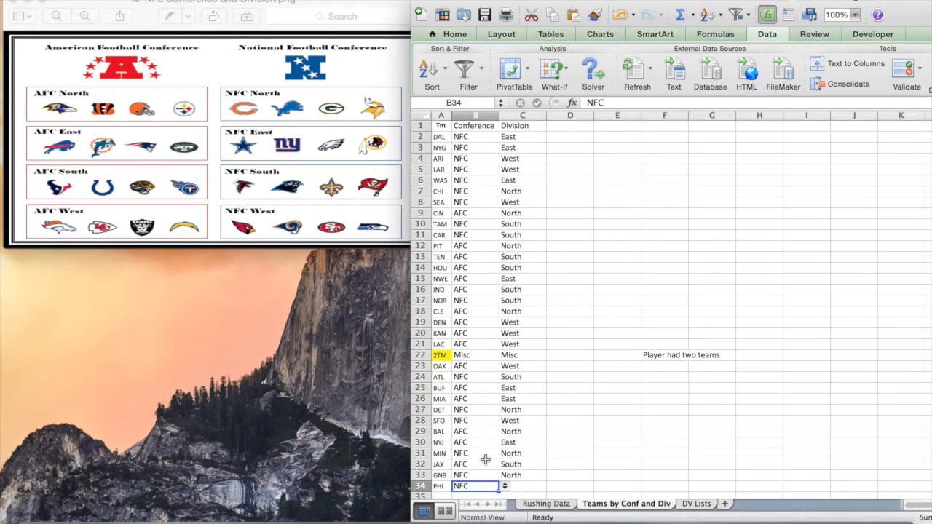
left_click(538, 487)
left_click(552, 486)
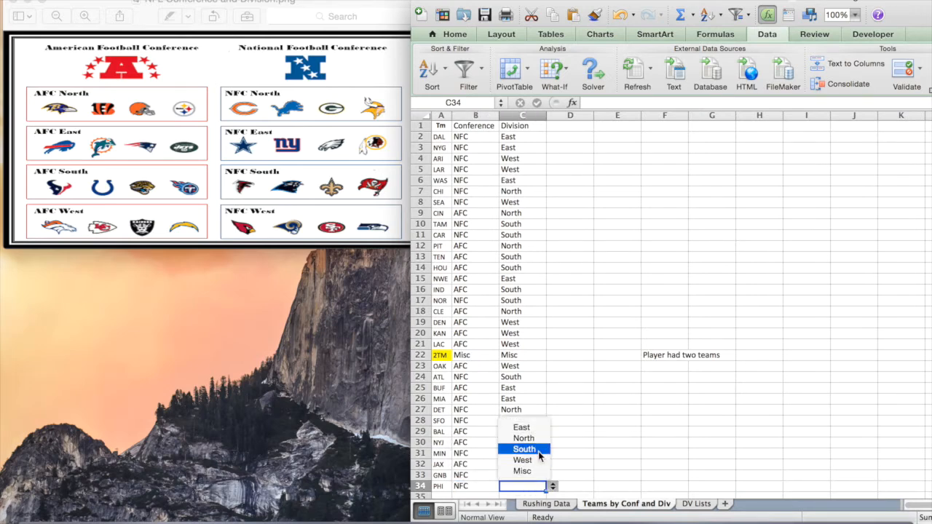
left_click(534, 424)
left_click(535, 433)
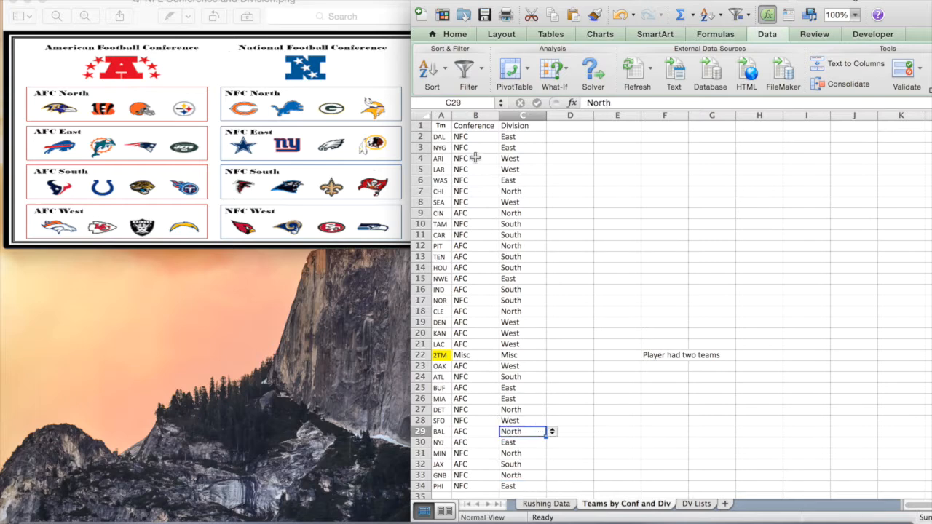
Step: Select the Tm header in A1 and bring up Save As for the workbook
left_click(446, 128)
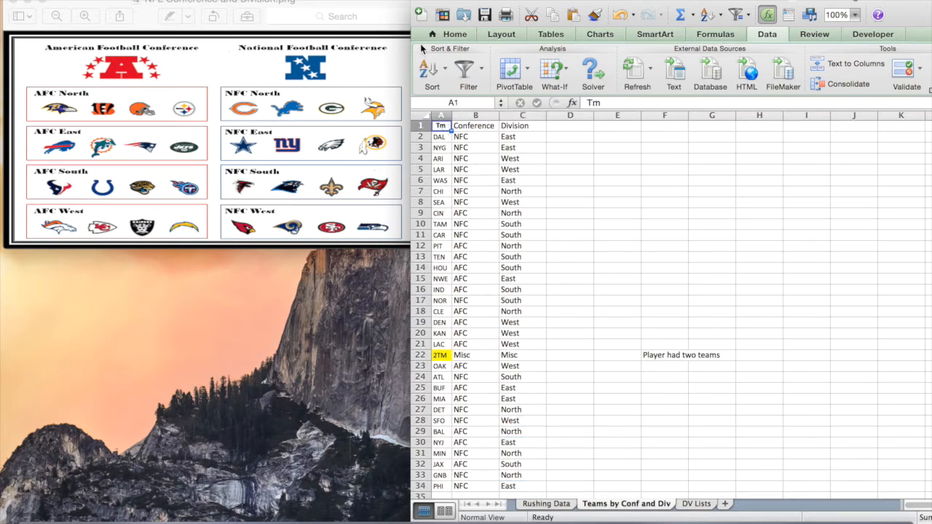
left_click(85, 0)
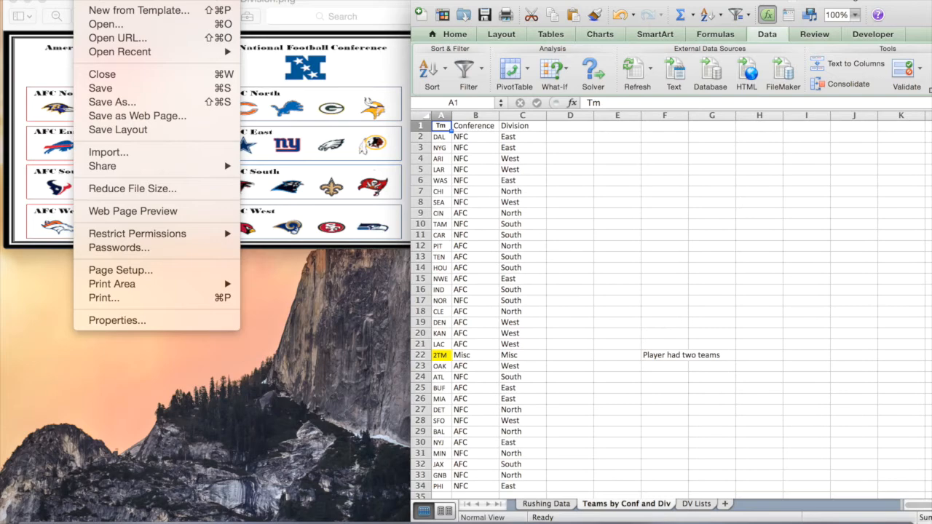
left_click(109, 102)
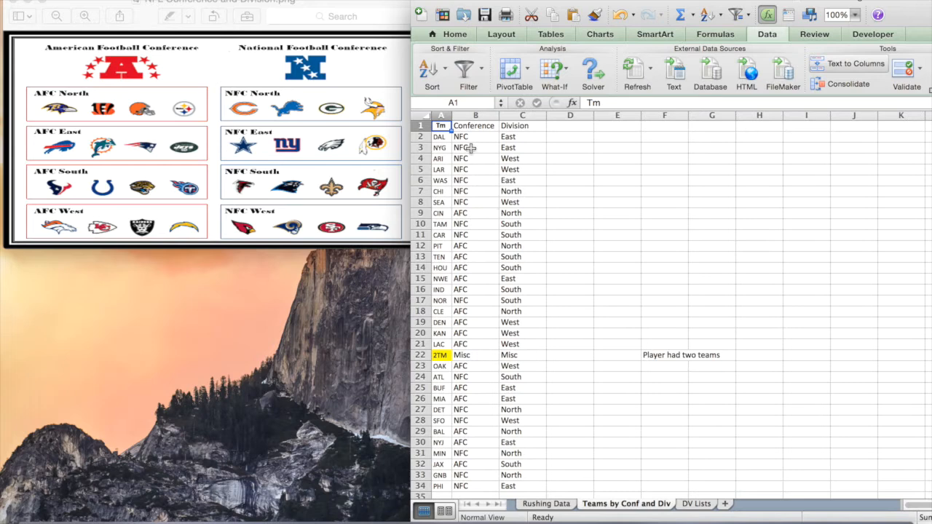
Step: Set the font size of the team table A1:C34 to 10
left_click(464, 192)
left_click(444, 126)
left_click(520, 485, "shift")
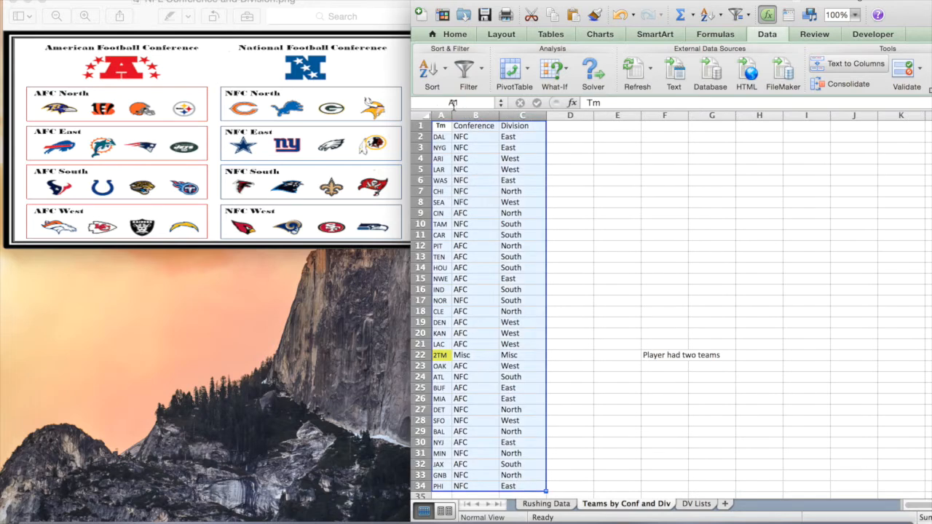
left_click(451, 35)
left_click(624, 63)
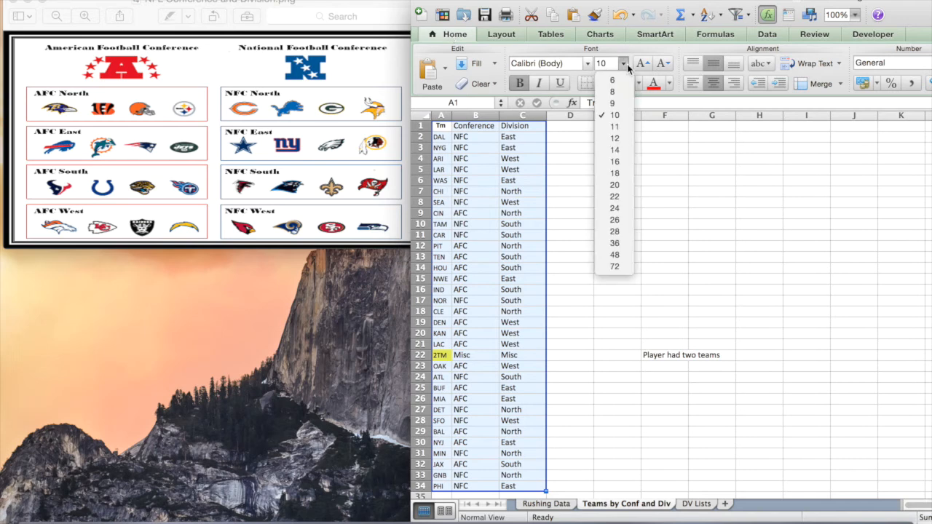
left_click(583, 63)
left_click(624, 63)
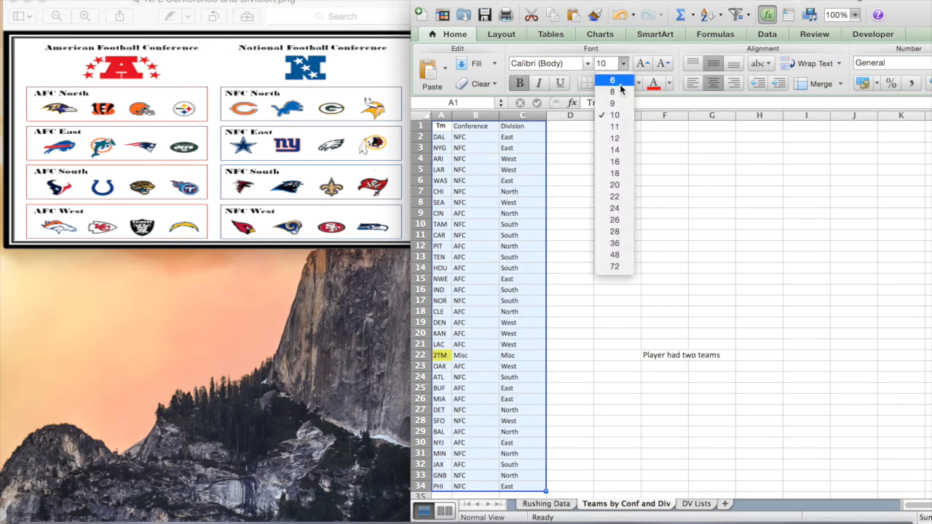
left_click(616, 117)
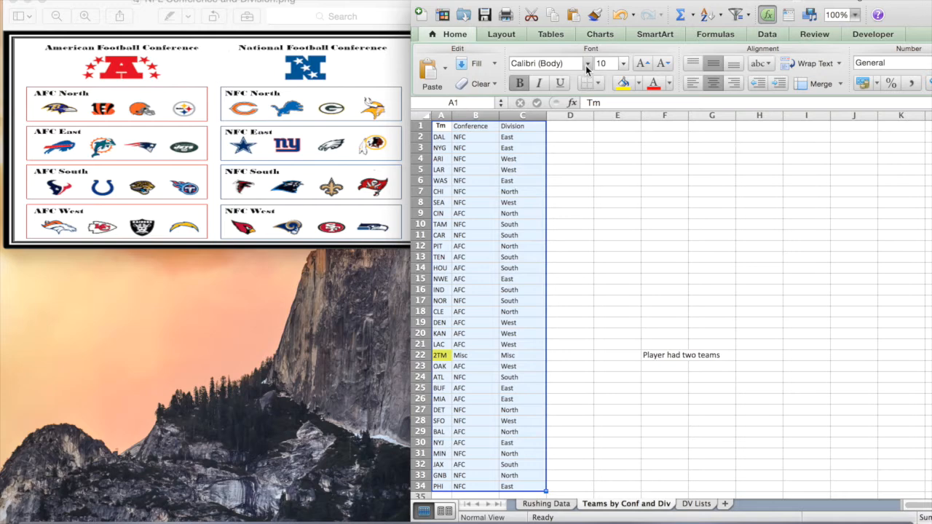
left_click(586, 64)
key("Escape")
left_click(554, 161)
Step: Sort the team table A1:C34 by Conference and then by Division, both by values from A to Z, with headers
left_click(480, 128)
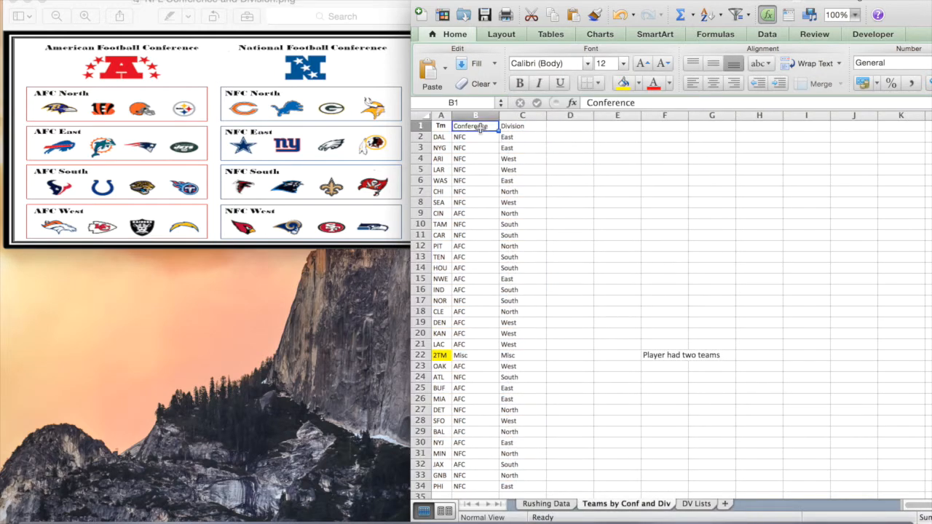
left_click(441, 126)
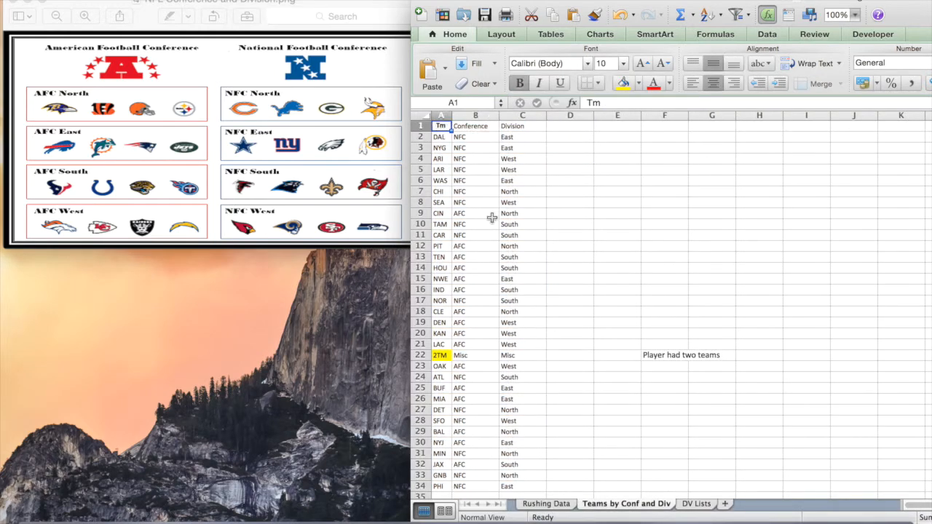
left_click(533, 490, "shift")
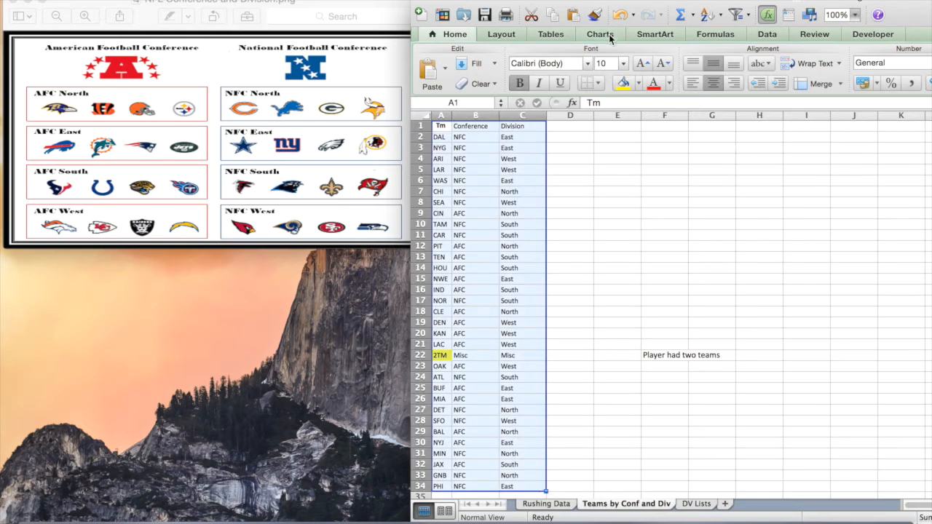
left_click(766, 34)
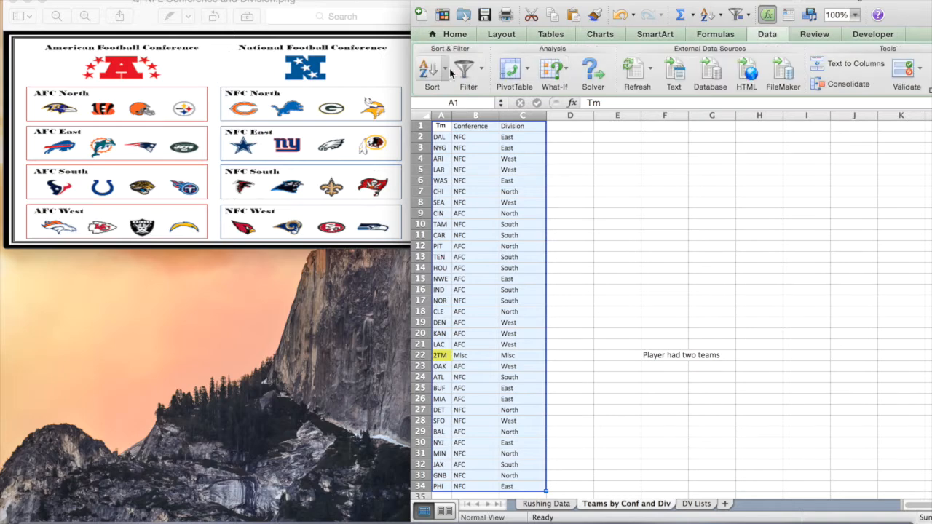
left_click(446, 69)
left_click(461, 167)
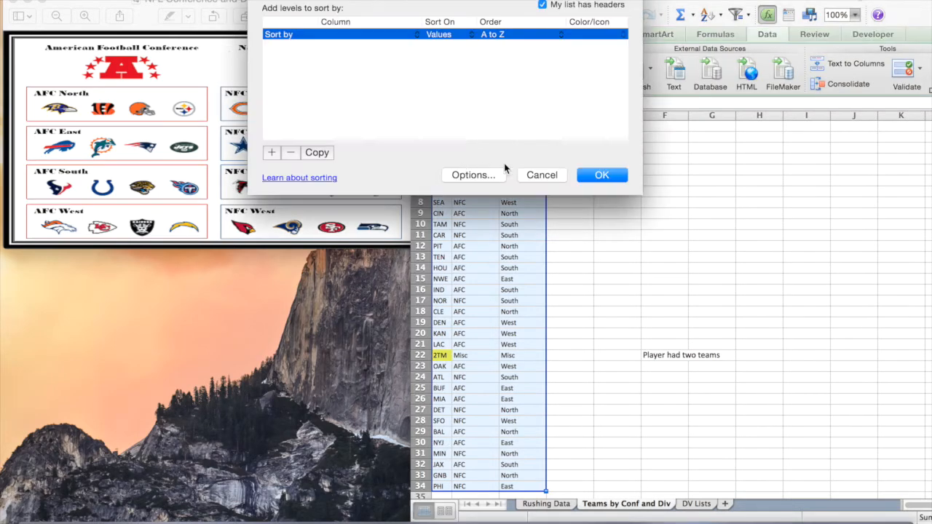
left_click(374, 33)
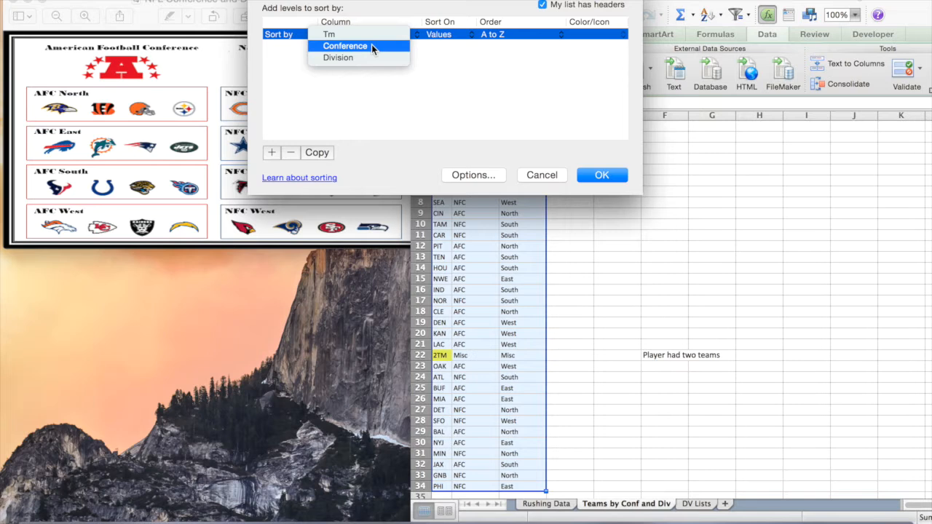
left_click(371, 44)
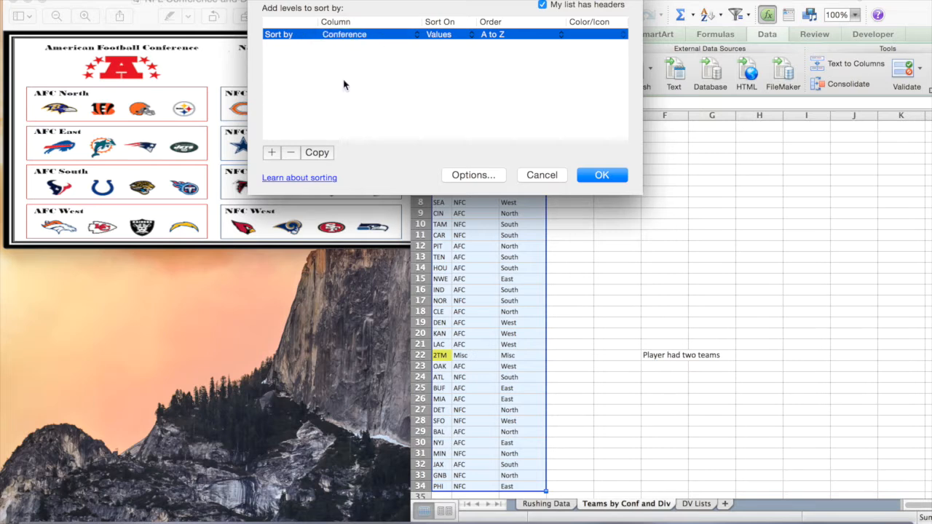
left_click(272, 152)
left_click(347, 45)
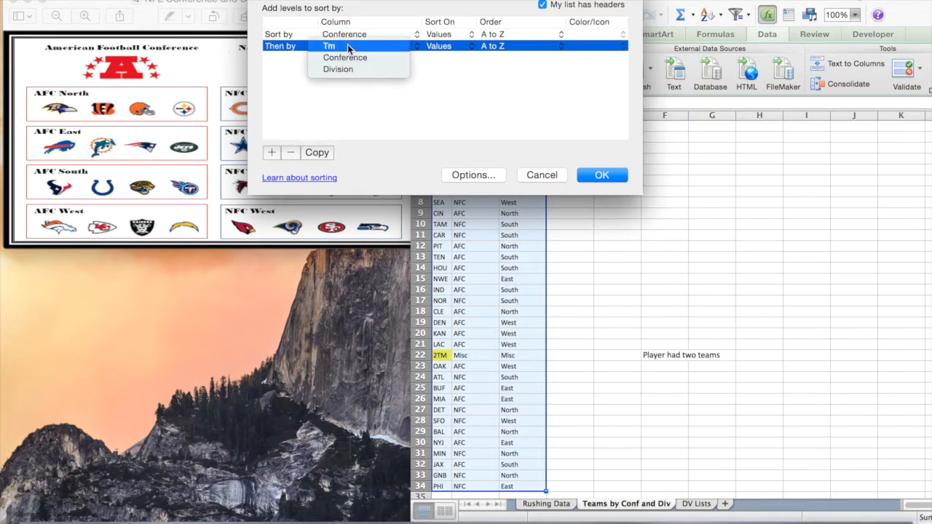
left_click(360, 71)
left_click(603, 179)
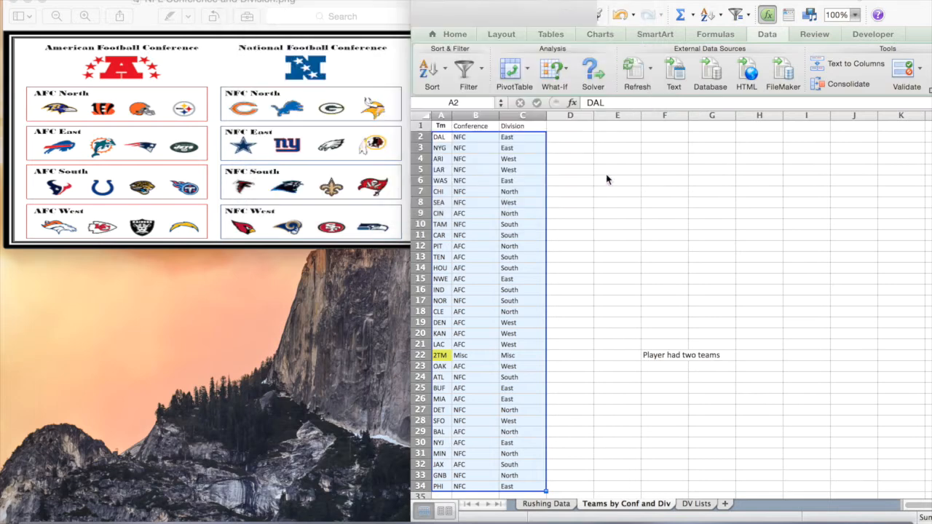
left_click(524, 288)
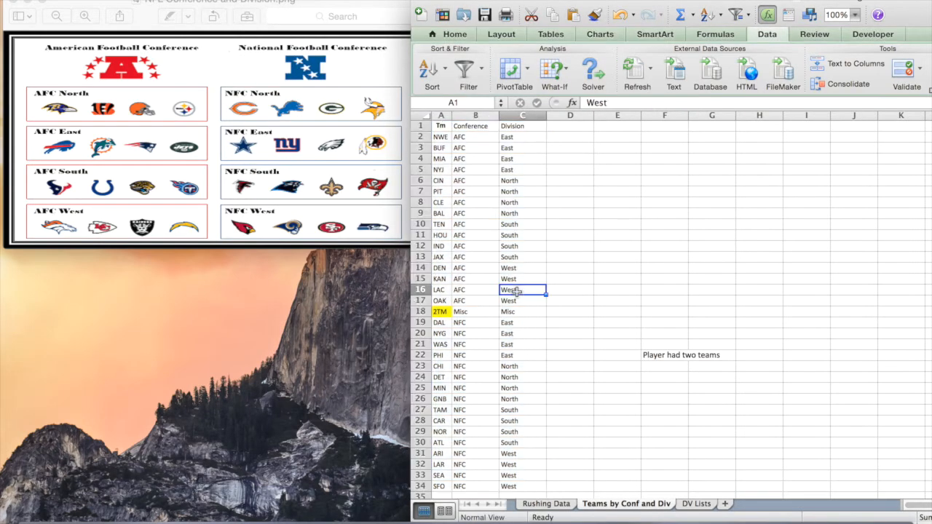
left_click(506, 148)
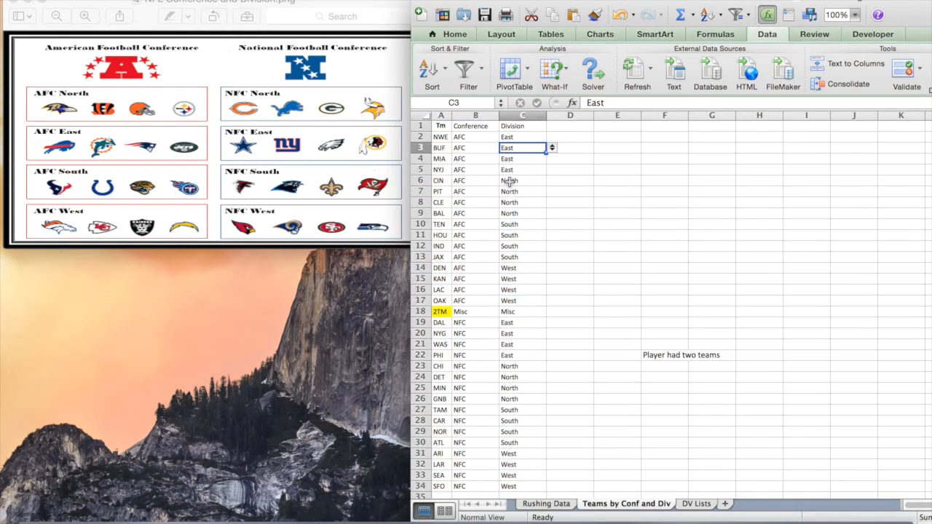
left_click(514, 181)
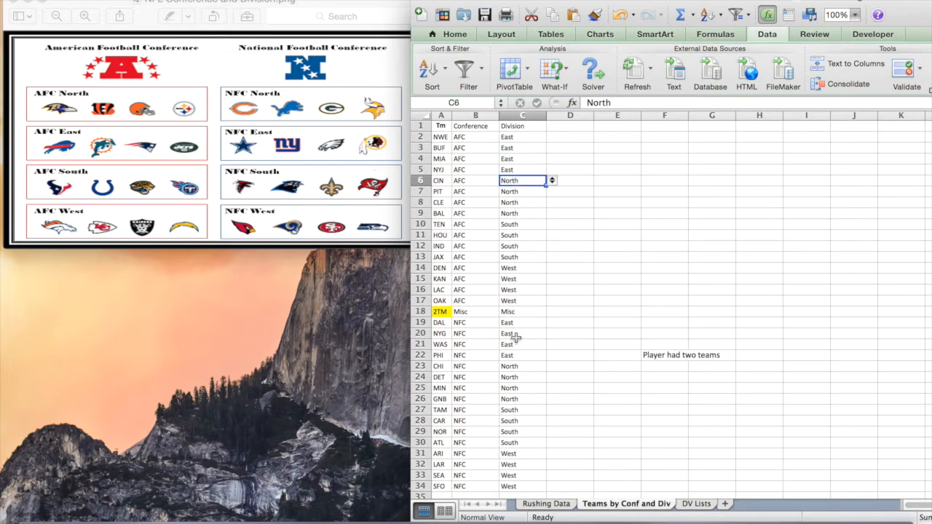
left_click(519, 409)
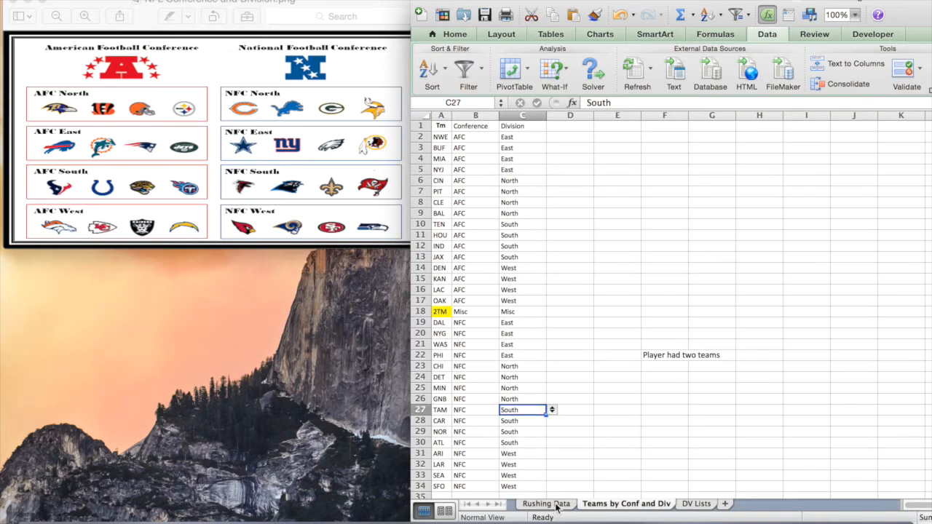
left_click(441, 128)
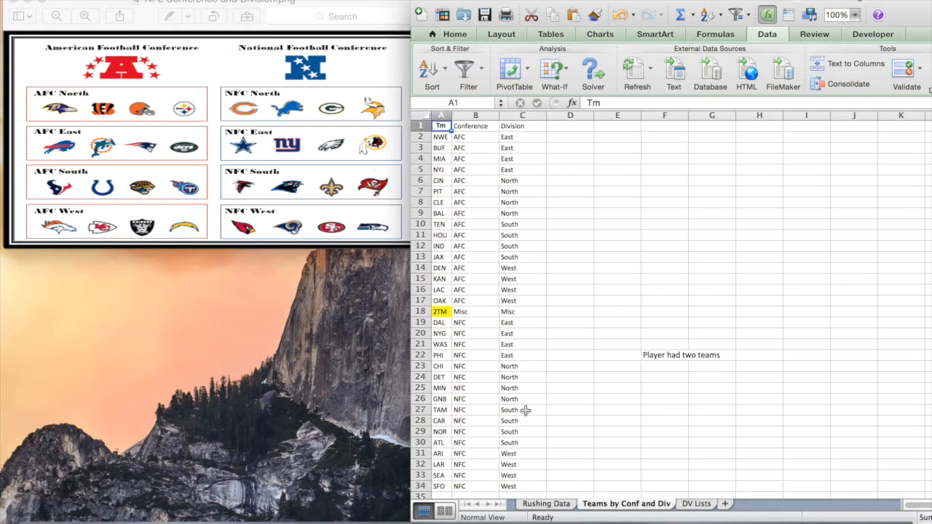
Step: Insert two blank columns between Tm and Age on the Rushing Data sheet
left_click(548, 504)
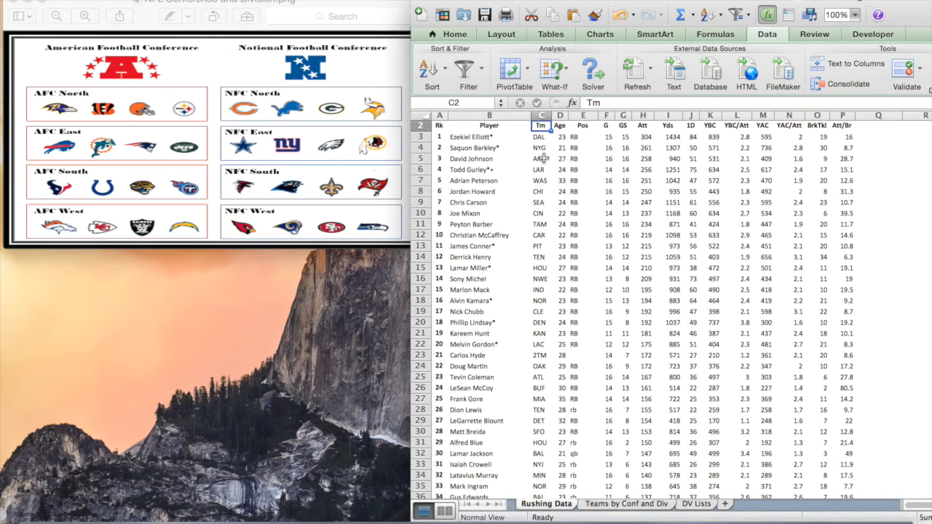
right_click(540, 115)
left_click(559, 126)
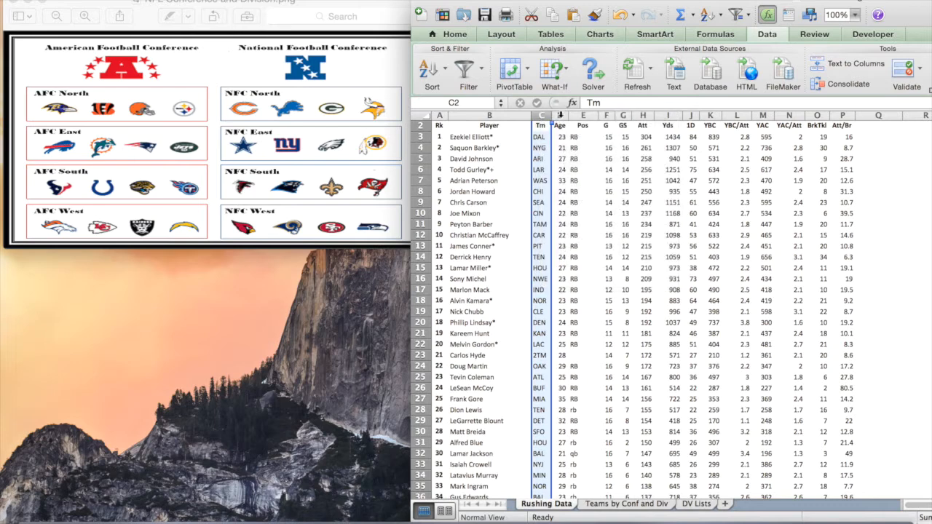
left_click(559, 115)
right_click(559, 115)
left_click(591, 188)
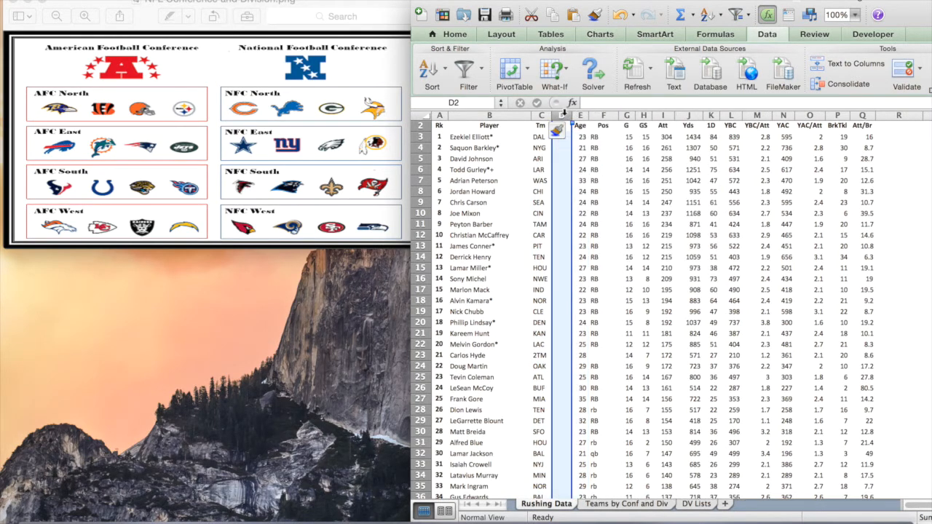
right_click(563, 115)
left_click(582, 179)
Step: Enter Division as the header in E2 and try to autofit the width of column E
left_click(581, 138)
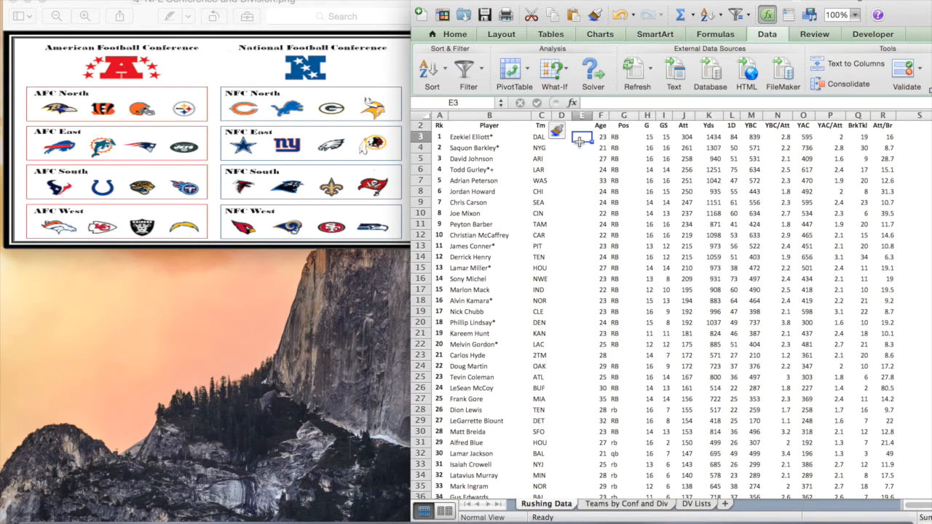
left_click(581, 126)
type("Division")
key("Return")
double_click(595, 115)
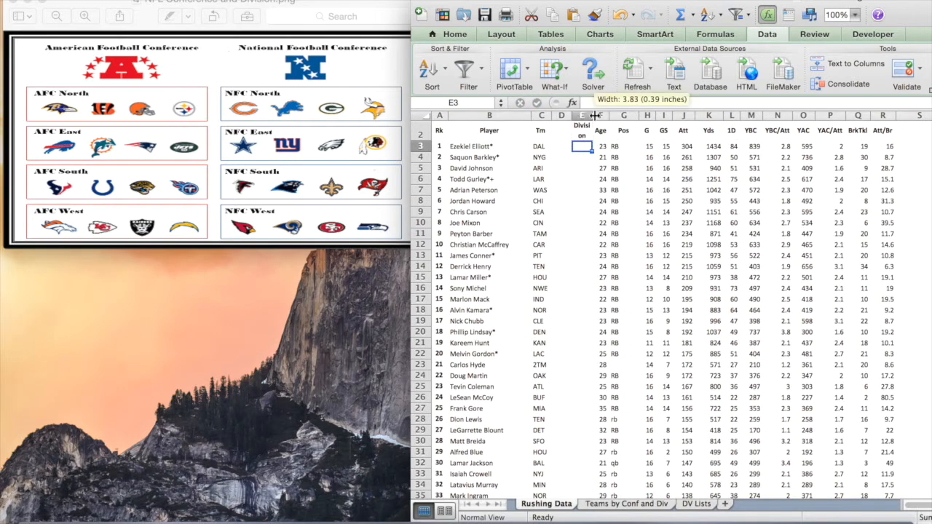
double_click(593, 116)
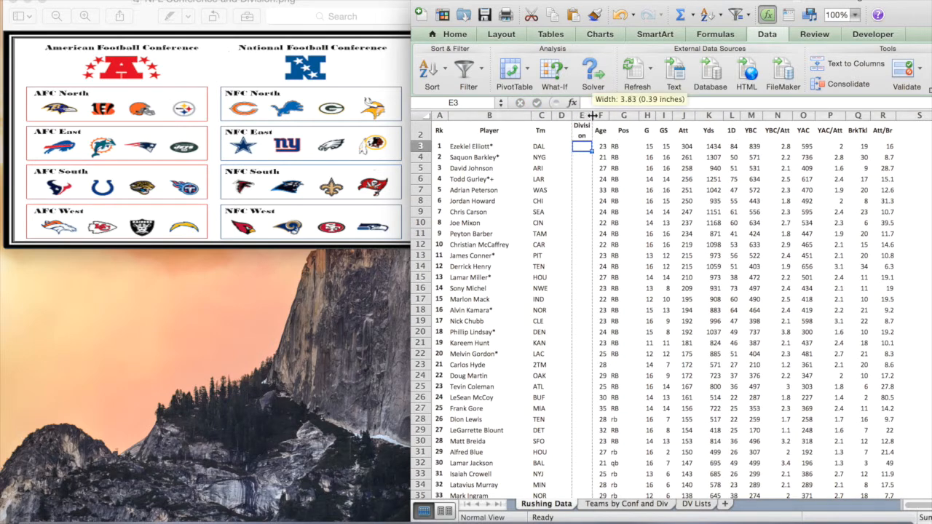
Step: Enter Conference as the header in D2, between the Tm and Division columns
left_click(559, 115)
left_click(561, 130)
type("Conference")
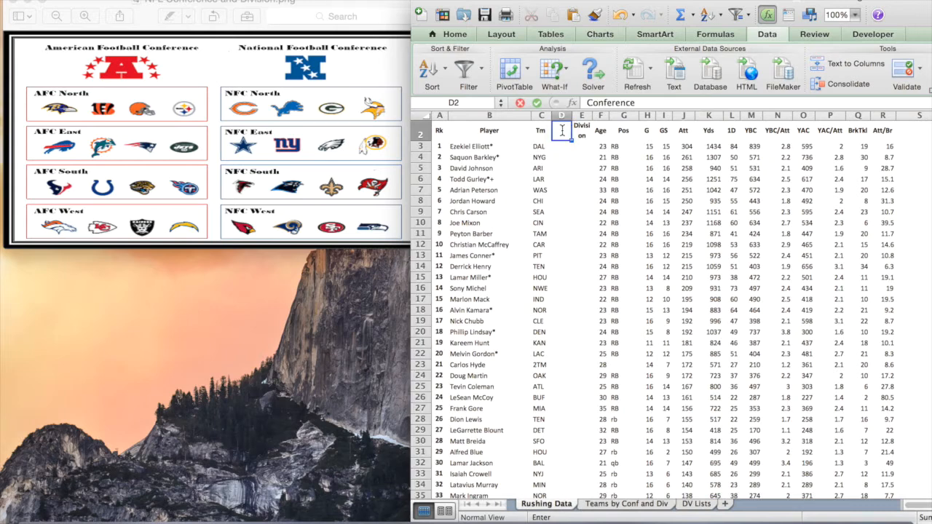
key("Return")
left_click(593, 177)
left_click(579, 136)
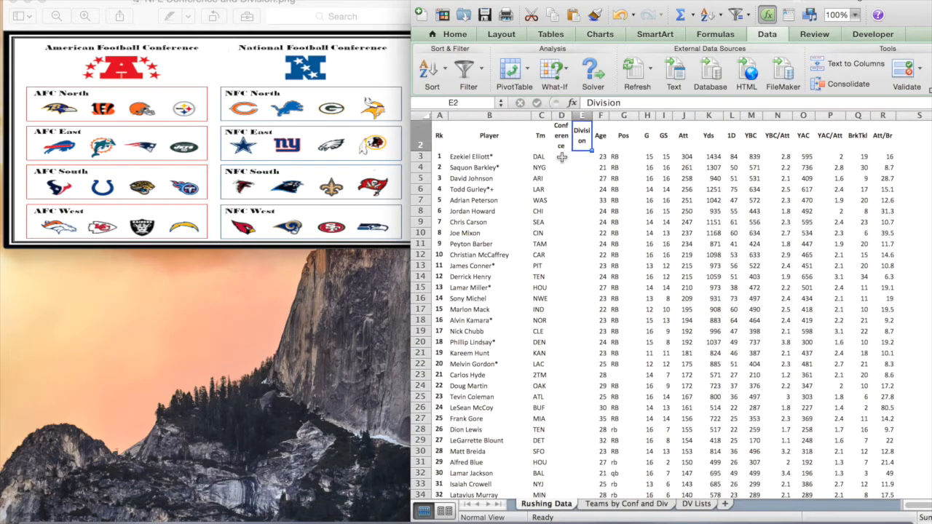
left_click(559, 158)
type("=")
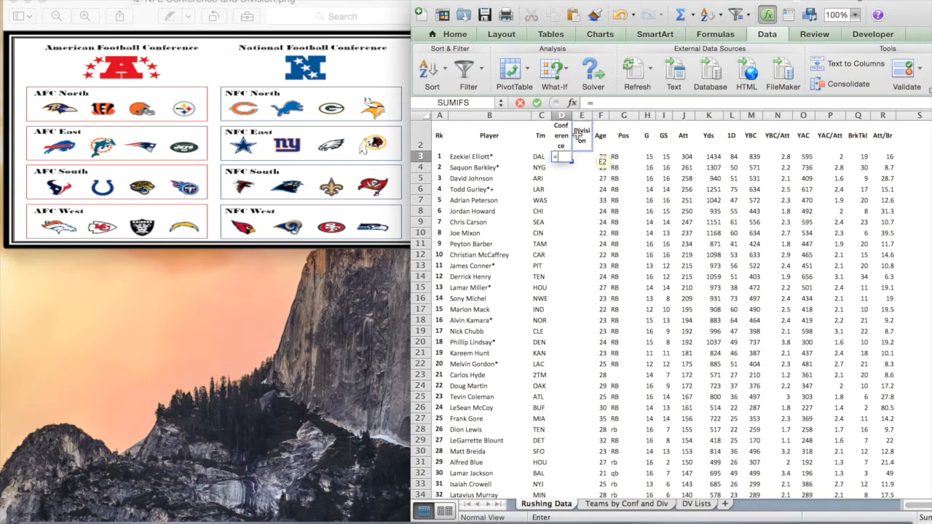
key("Escape")
Step: Start a VLOOKUP formula in D3 with the first player's team in C3 as the lookup value
double_click(561, 155)
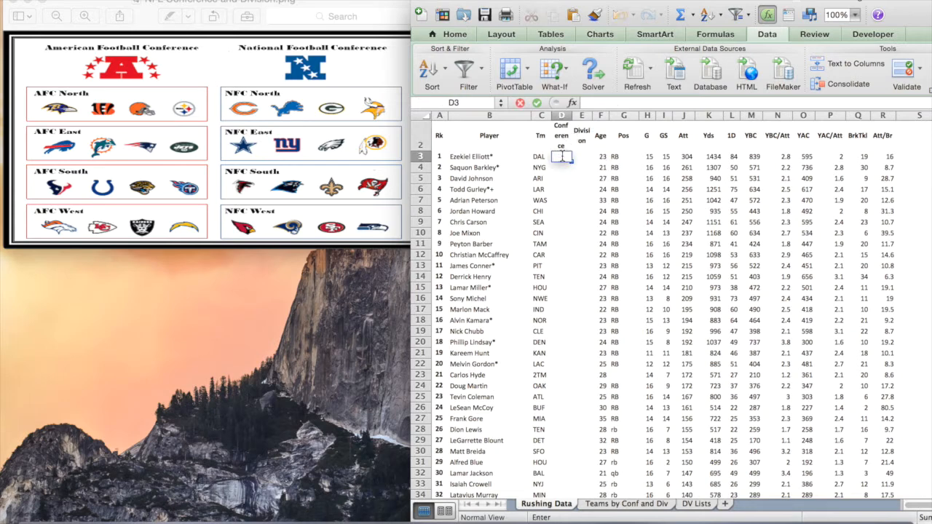
type("=")
left_click(572, 148)
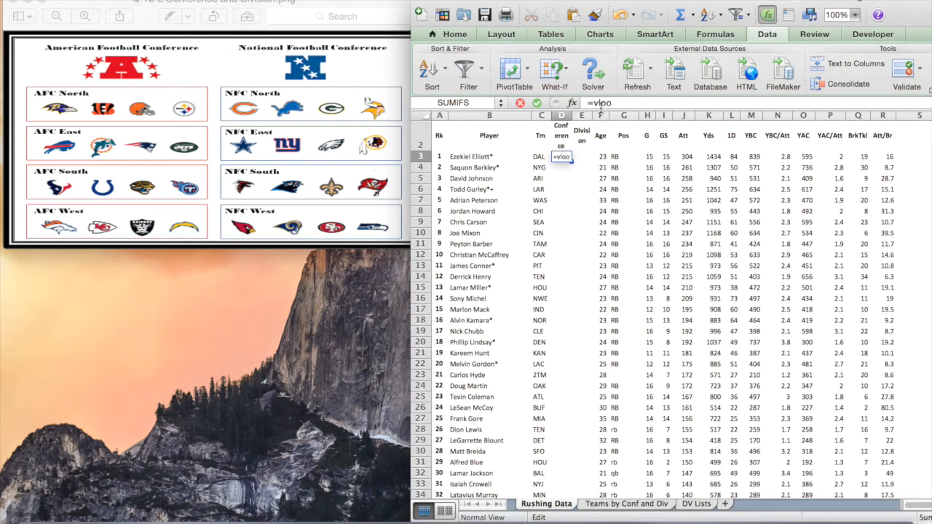
type("kup")
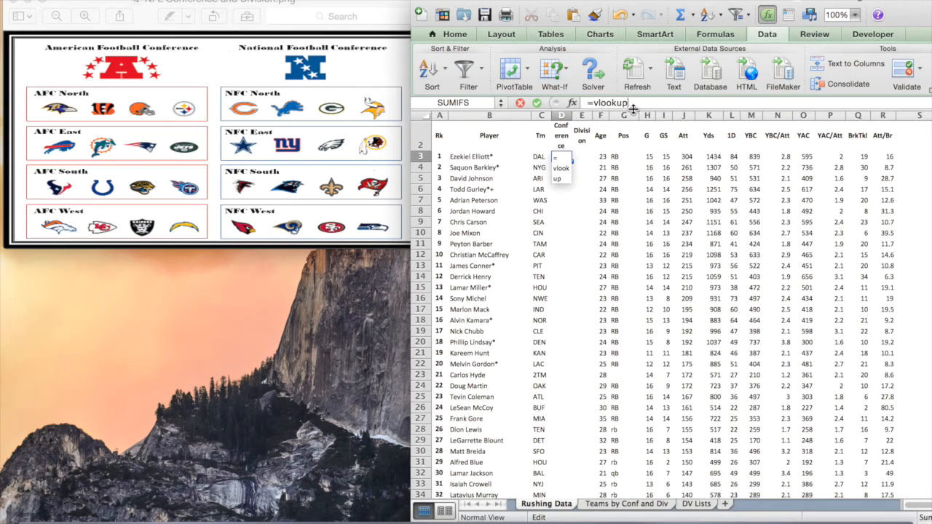
type("(")
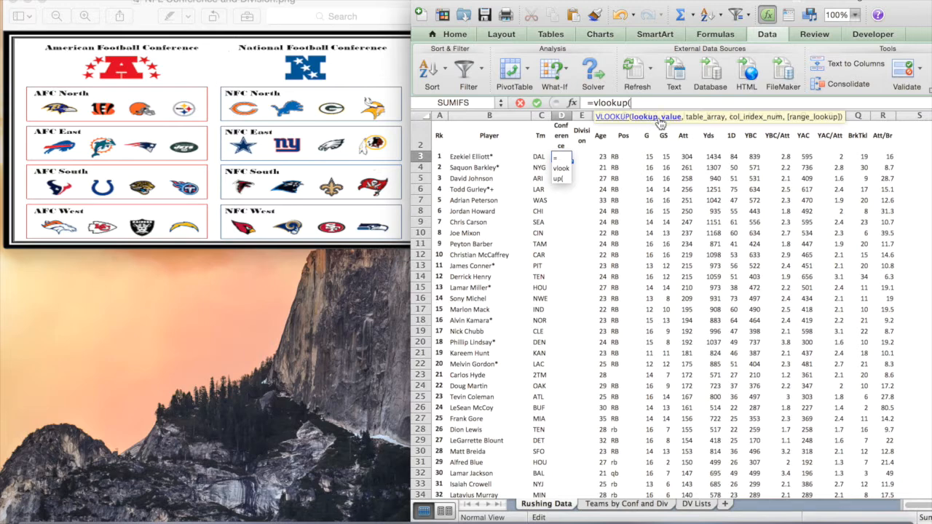
left_click(539, 157)
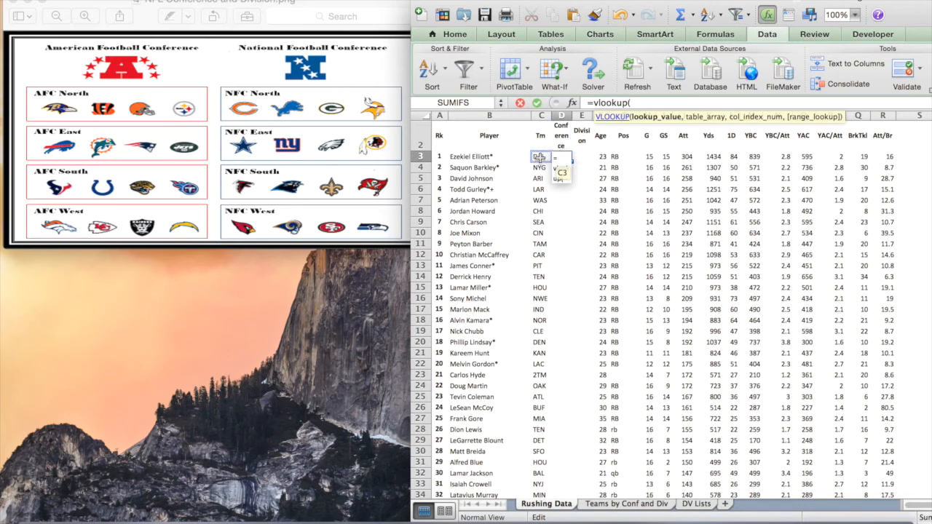
left_click(539, 157)
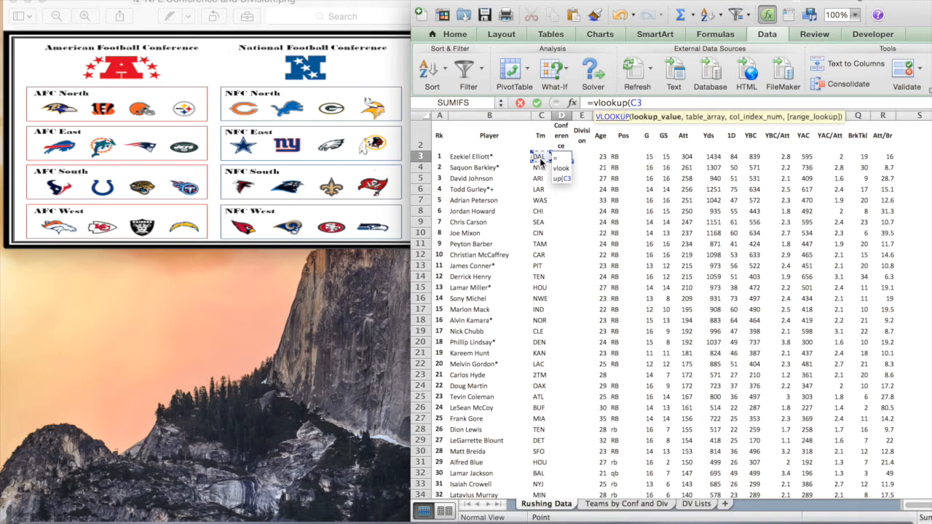
type(",")
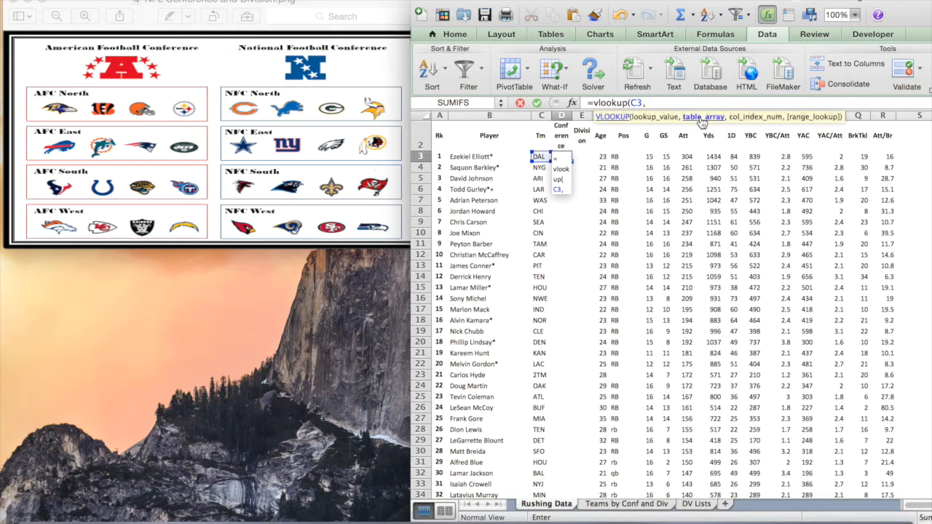
Step: Set the lookup's table array to A1:C34 on the Teams by Conf and Div sheet as the absolute reference $A$1:$C$34
left_click(628, 504)
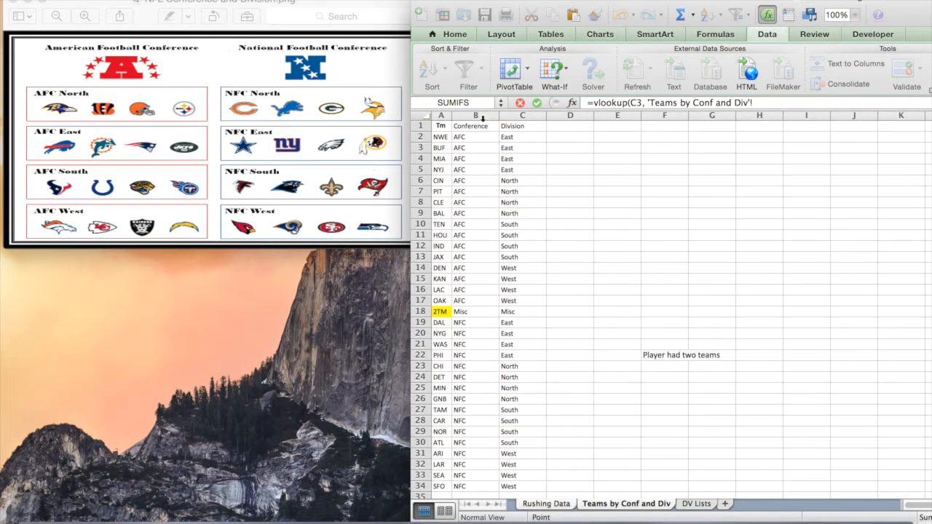
left_click_drag(440, 125, 520, 486)
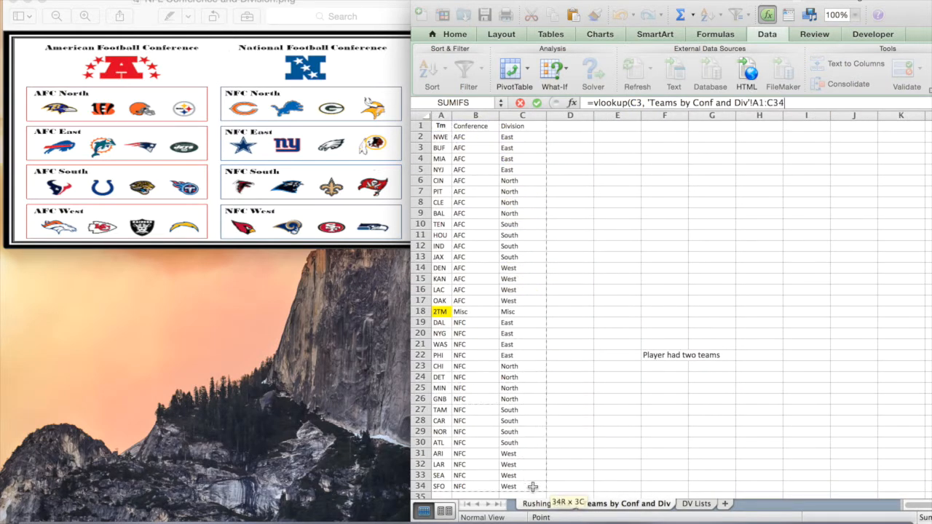
left_click(754, 103)
type("$A")
type("$1:")
type("$")
key("Right")
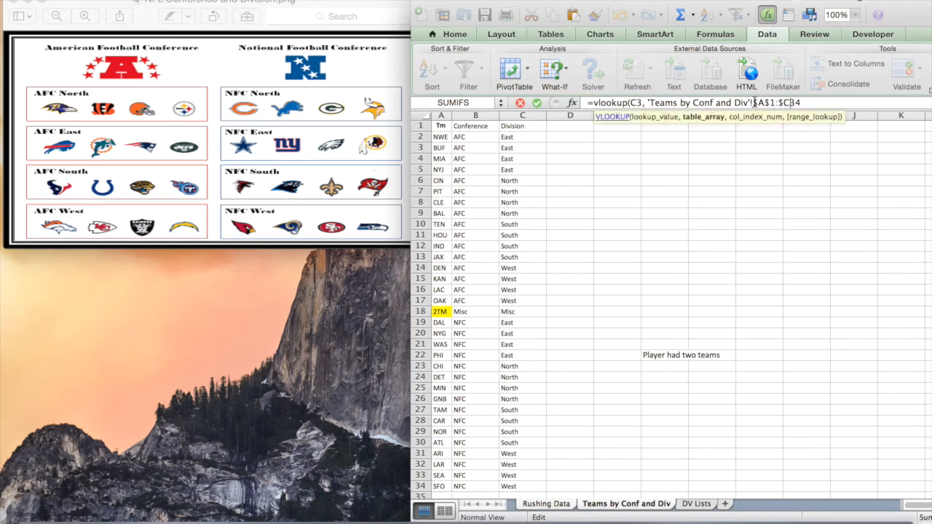
type("$34,")
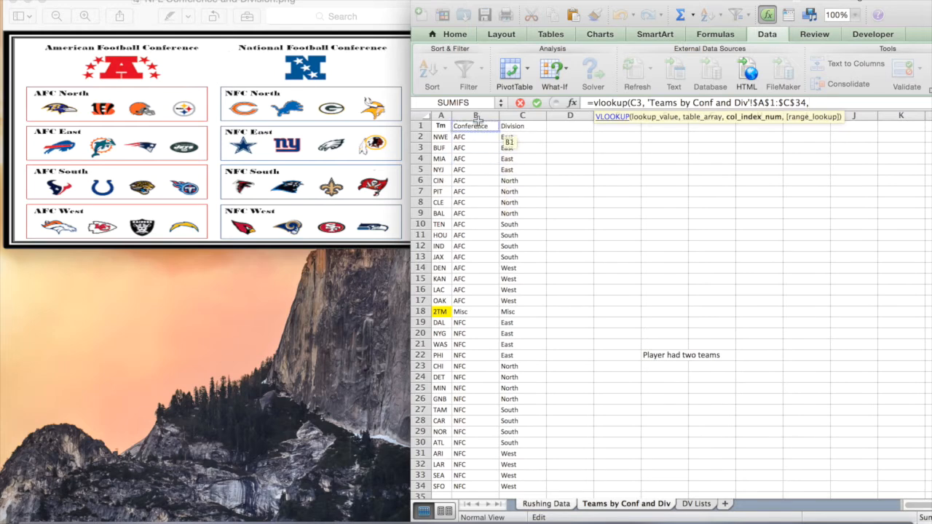
Step: Complete the D3 lookup with column index 2 and FALSE for an exact match
type("2")
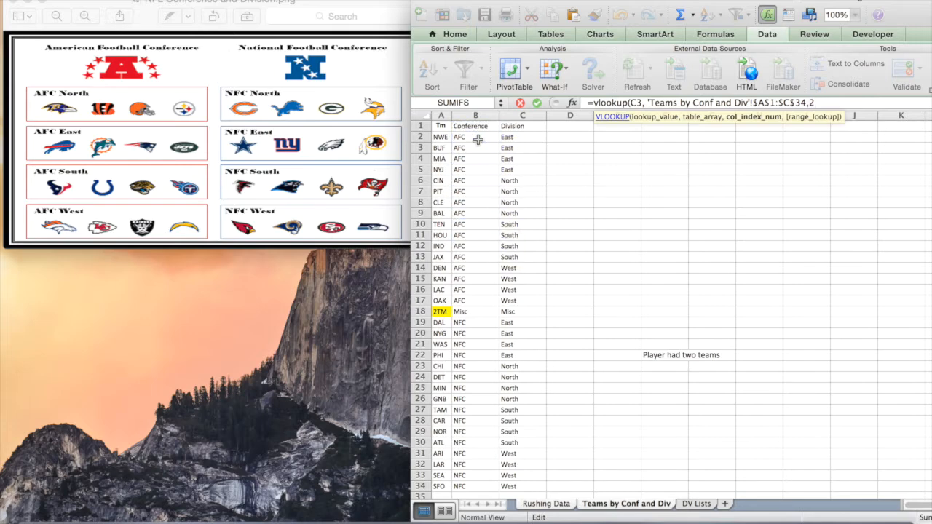
type(", FALSE")
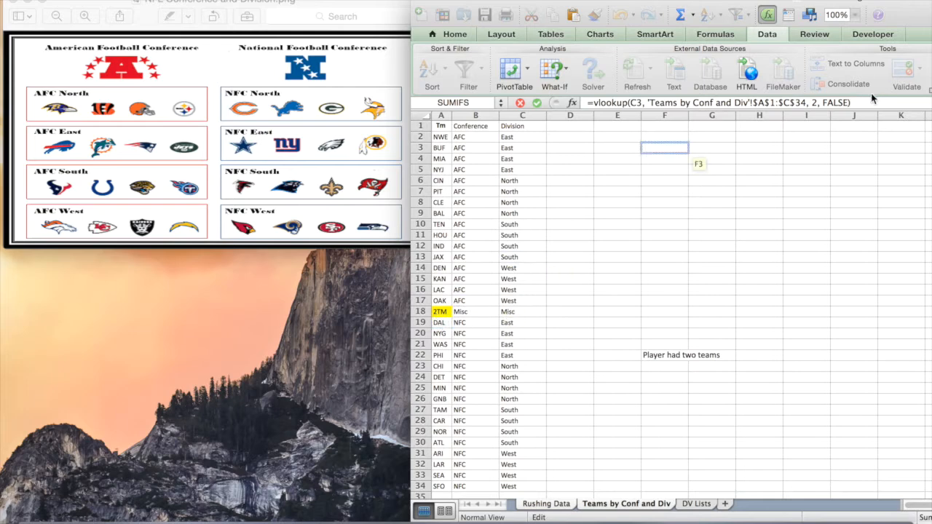
key("Return")
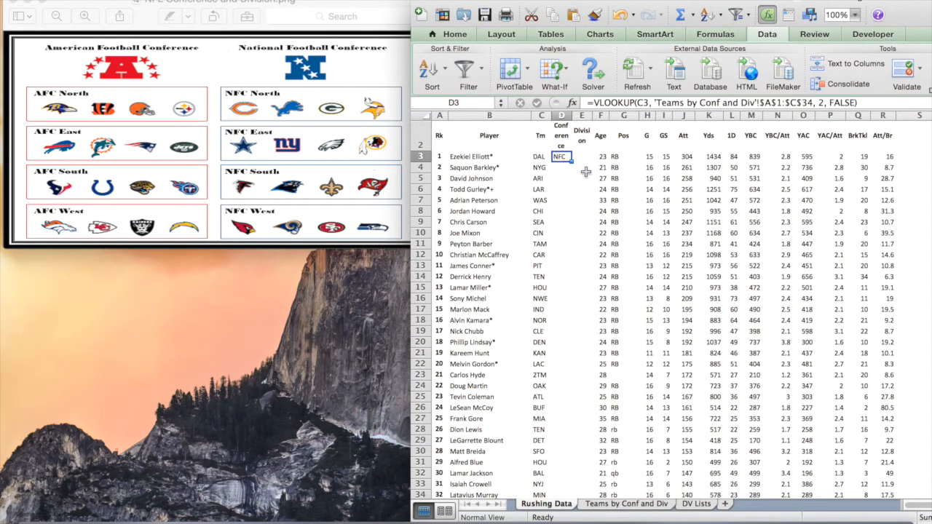
Step: Try filling the D3 Conference lookup down column D to row 63 and undo the fills
left_click(562, 157)
left_click_drag(571, 161, 571, 215)
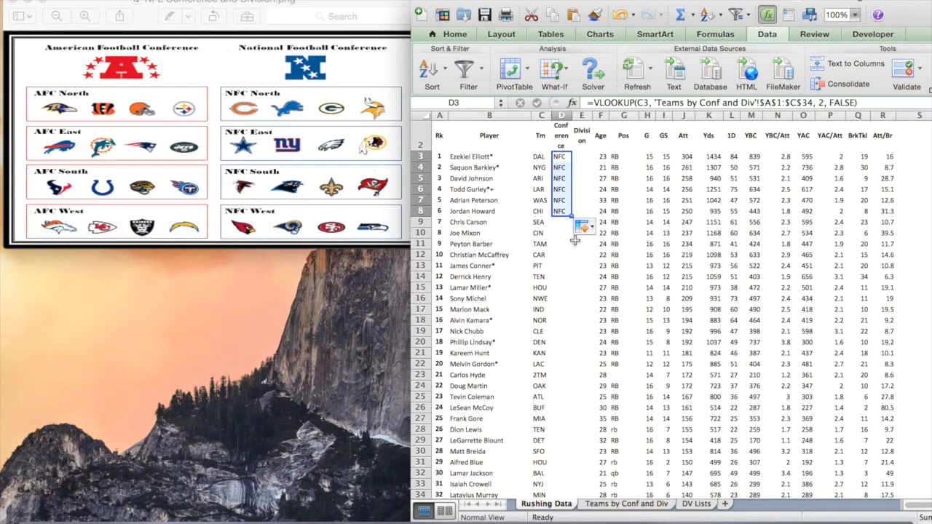
left_click_drag(573, 216, 577, 478)
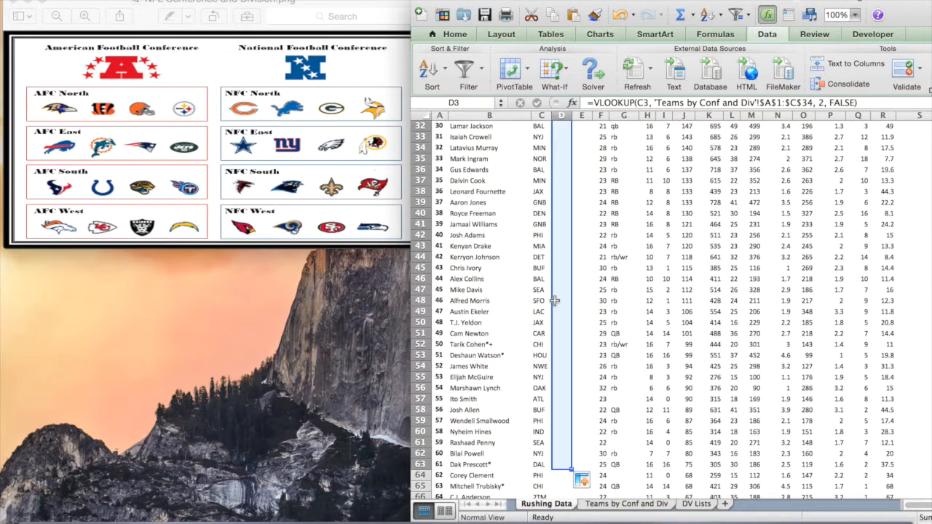
scroll(557, 309, "up", 10)
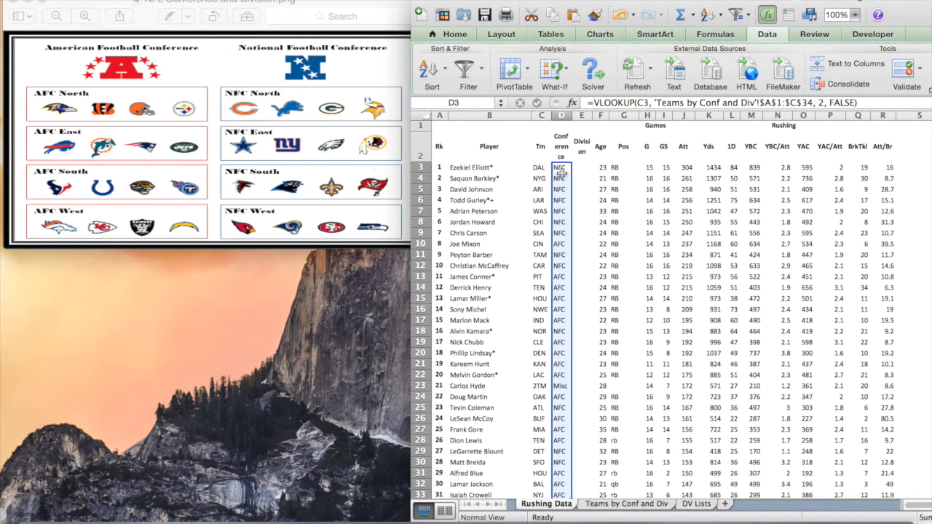
key("super+z")
key("super+z")
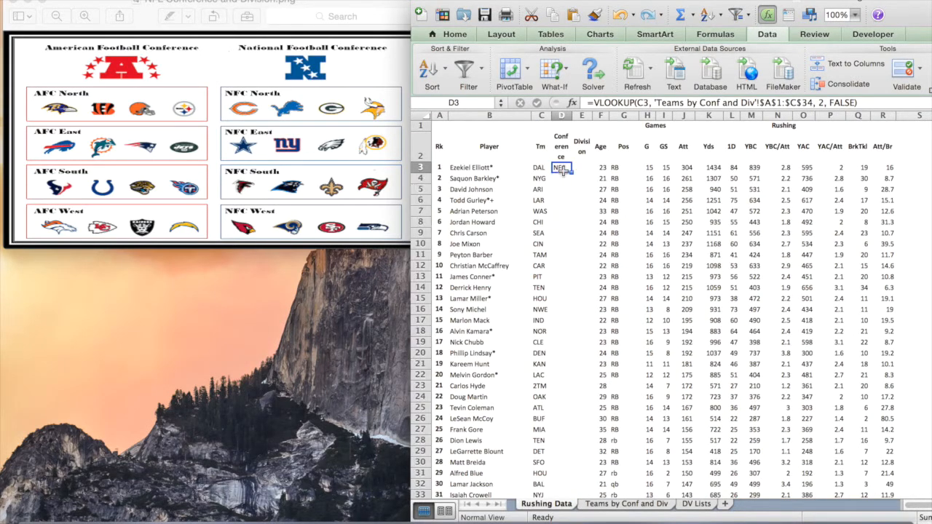
Step: Copy the Conference lookup from D3 to every player row down to D343 and return to the head of the column
left_click(562, 178)
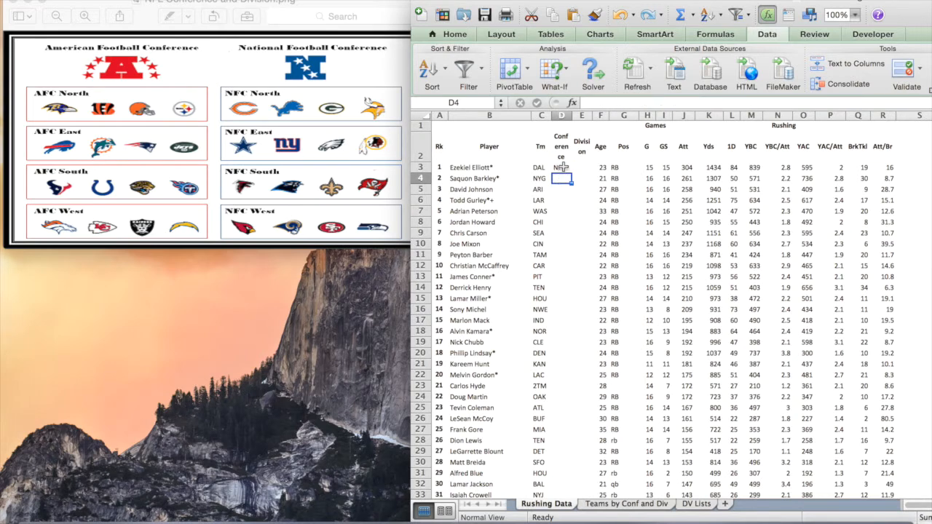
left_click(563, 167)
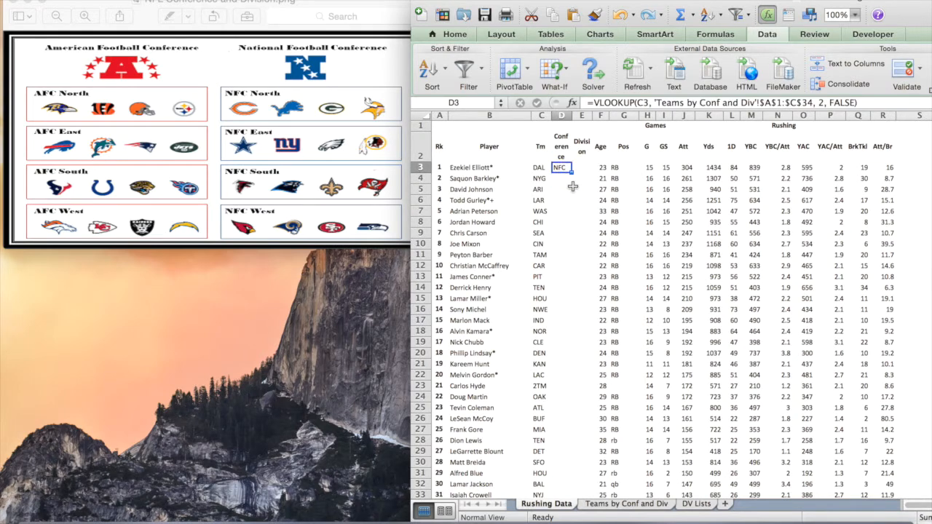
key("super+c")
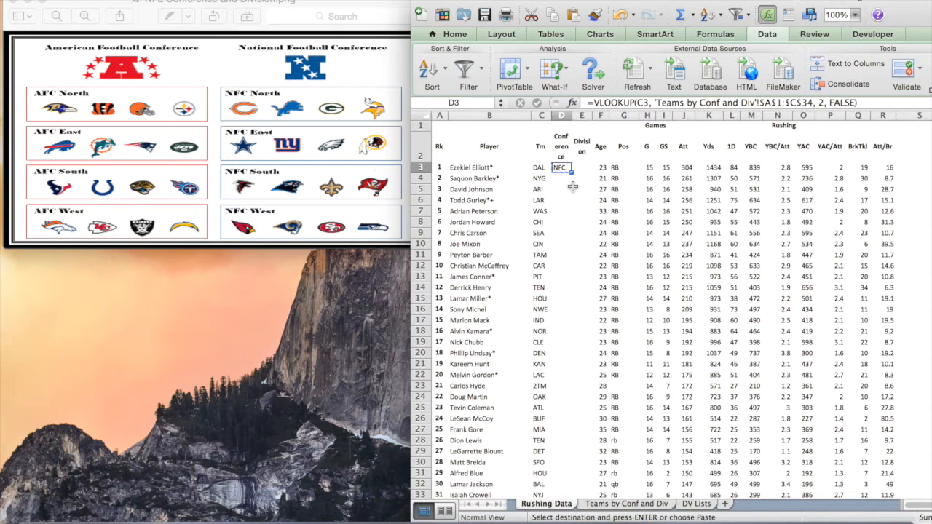
key("Left")
key("Right")
key("Left")
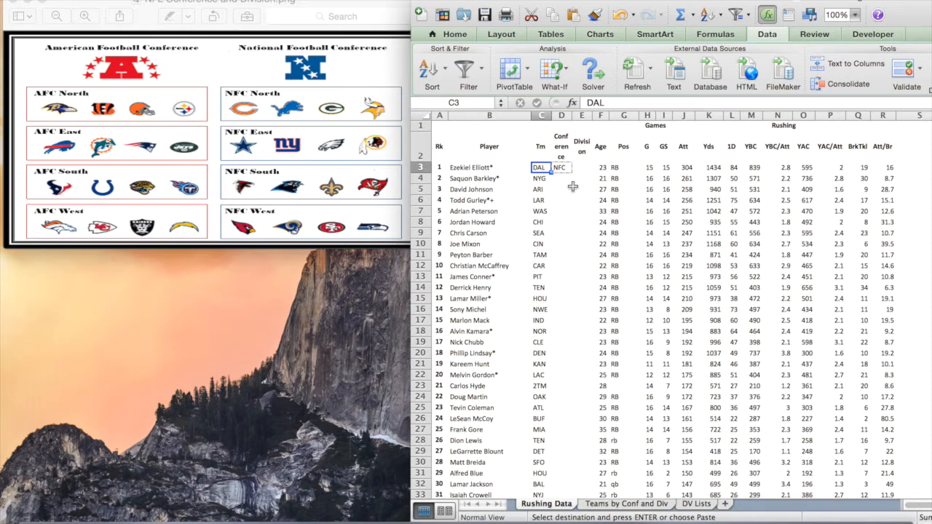
key("ctrl+Down")
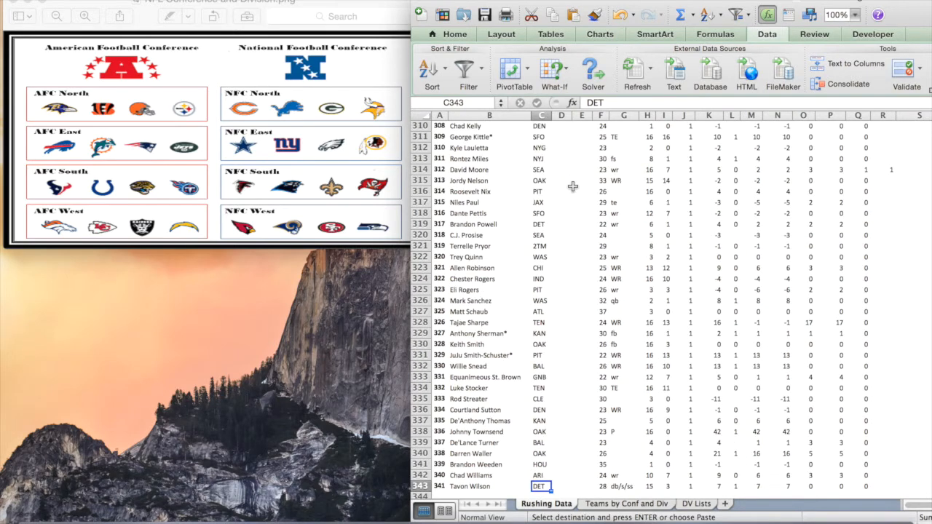
key("Right")
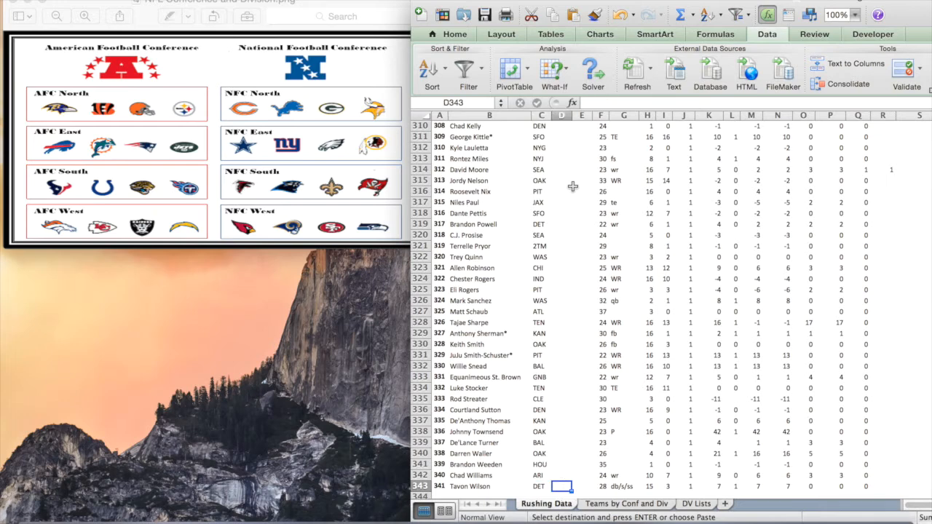
key("ctrl+shift+Up")
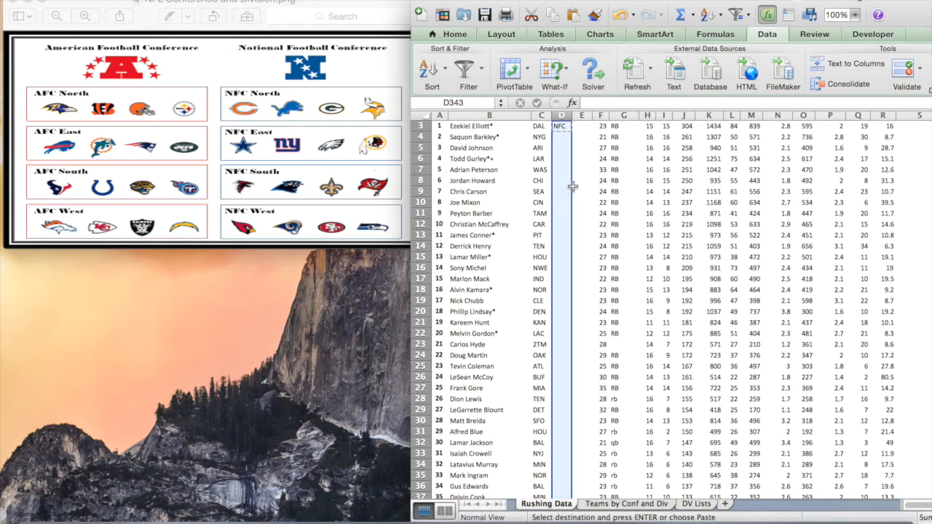
key("super+v")
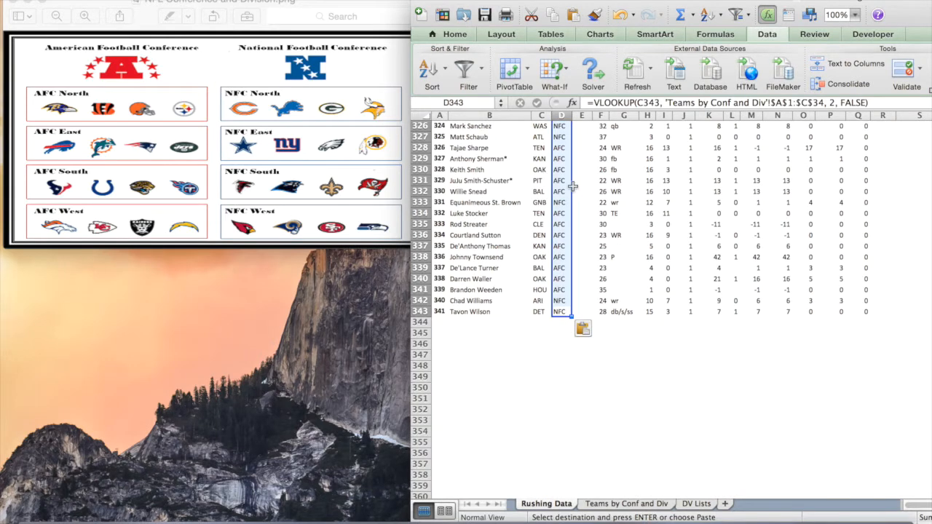
key("Up")
key("ctrl+Up")
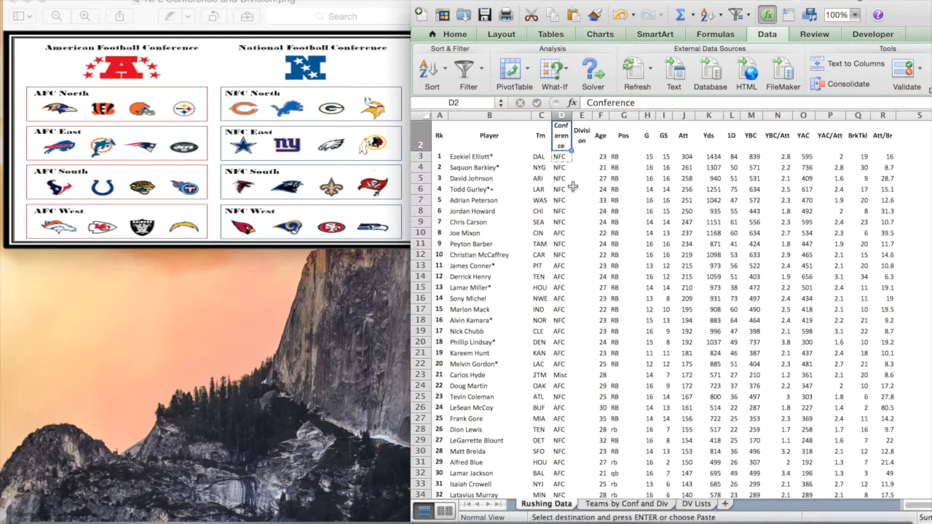
key("Escape")
left_click(577, 158)
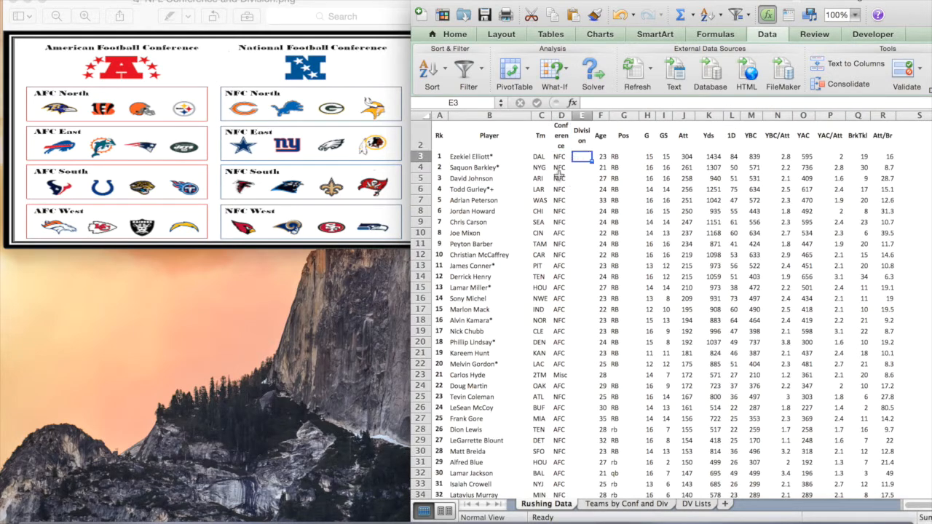
left_click(563, 299)
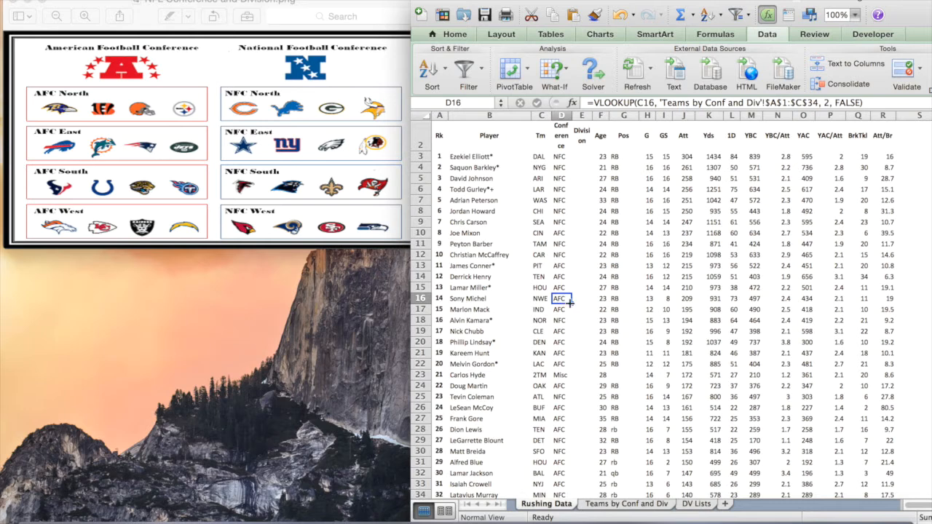
left_click(561, 364)
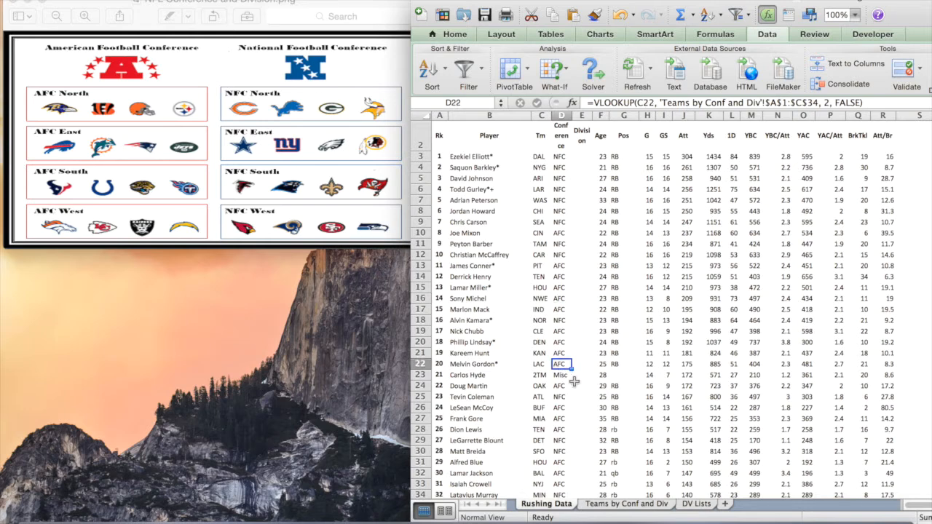
left_click(559, 375)
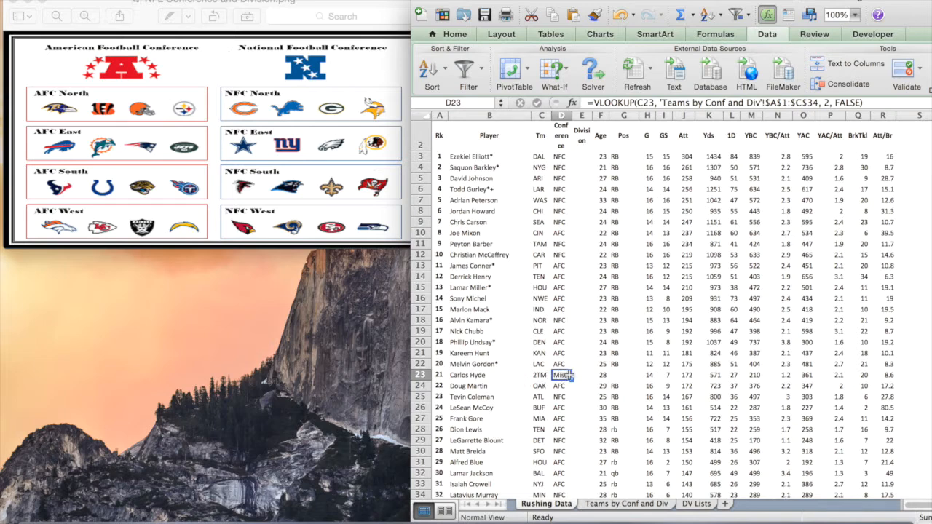
left_click(565, 277)
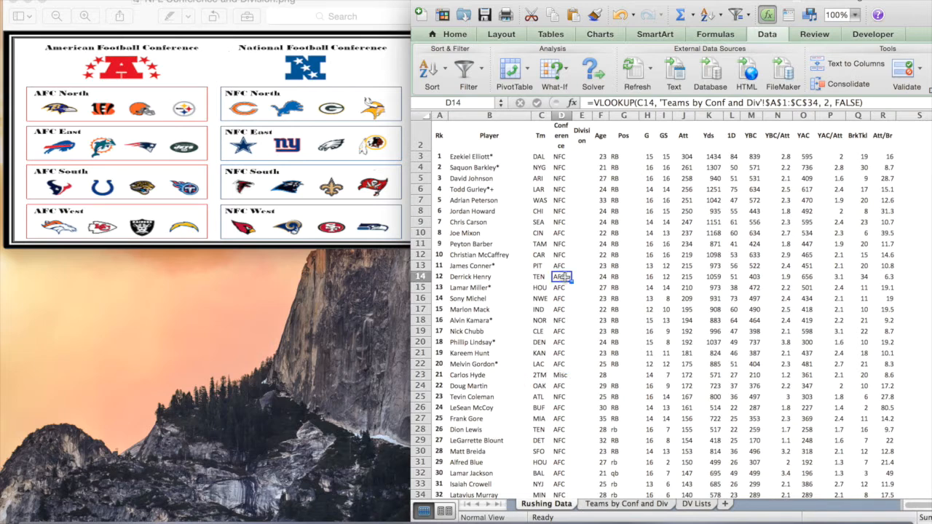
Step: Start a VLOOKUP formula in E3 of the Division column with team cell C3 as the lookup value
left_click(585, 158)
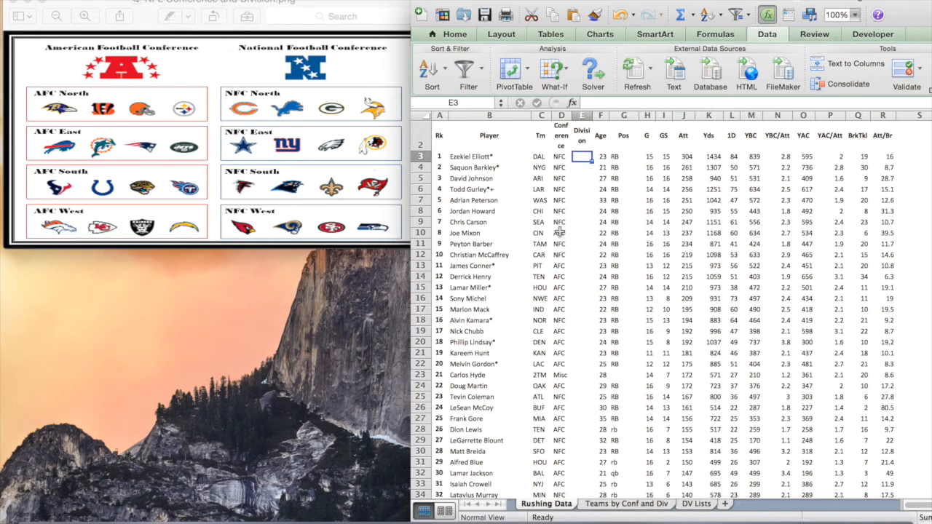
type("=vlookUP")
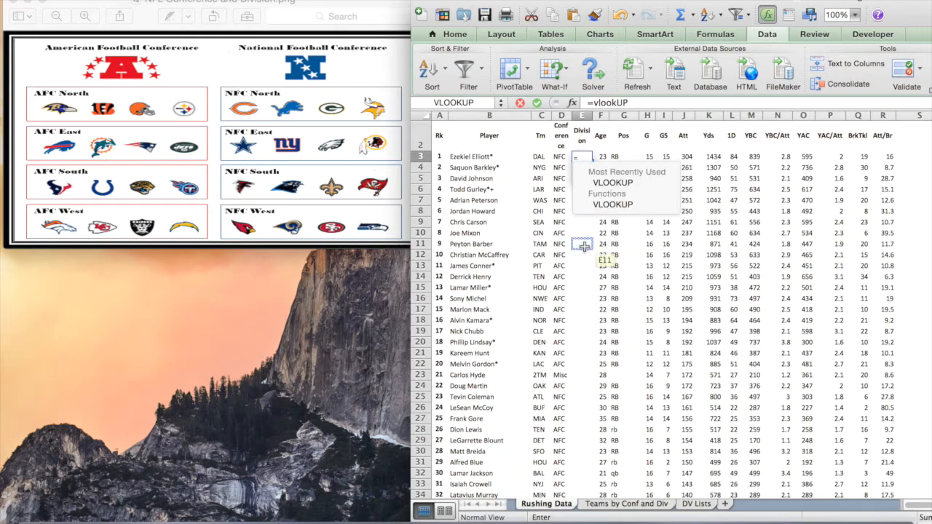
left_click(633, 104)
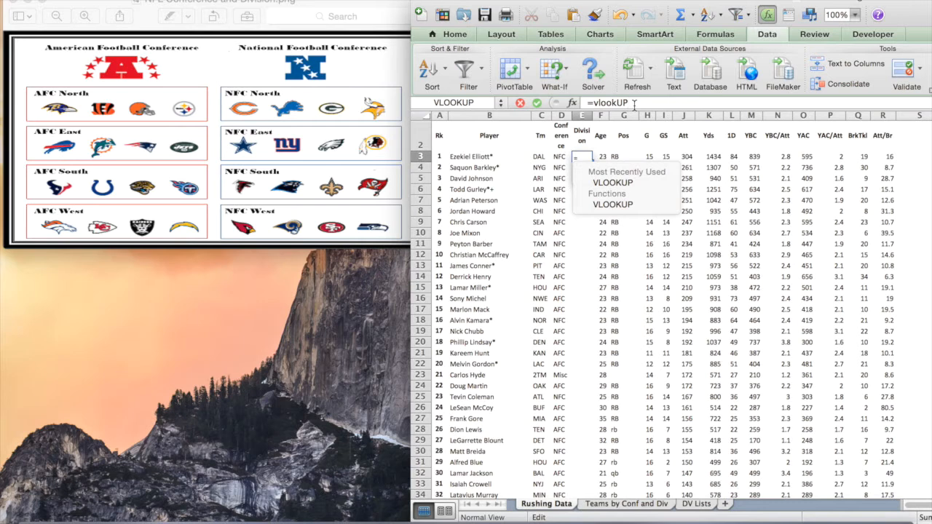
type("(")
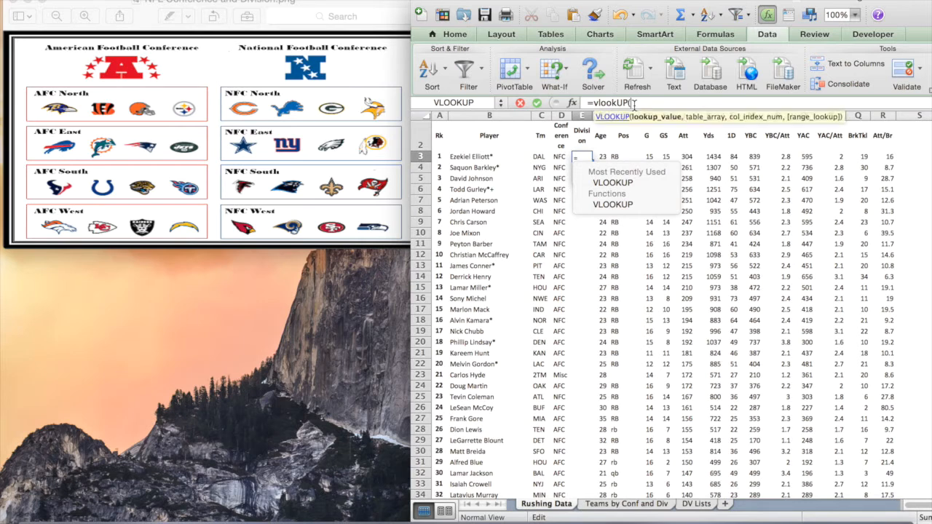
left_click(542, 158)
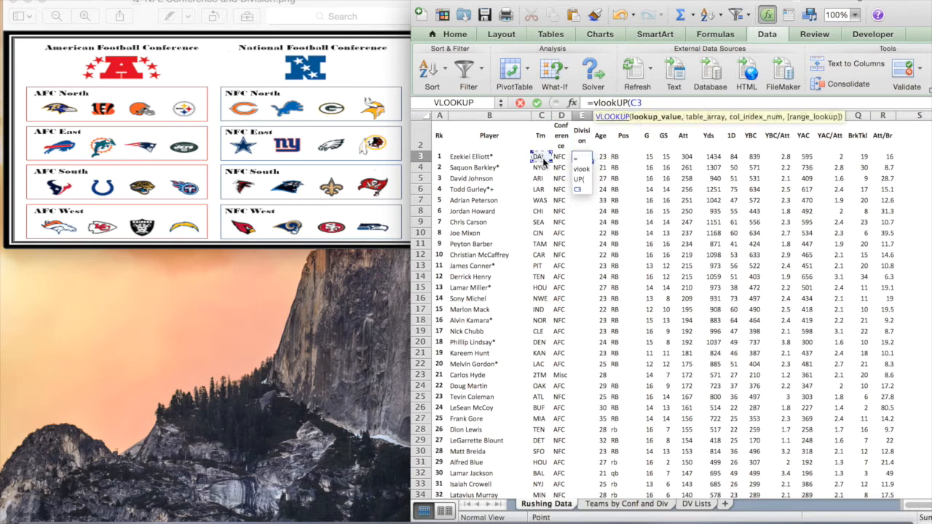
type(",")
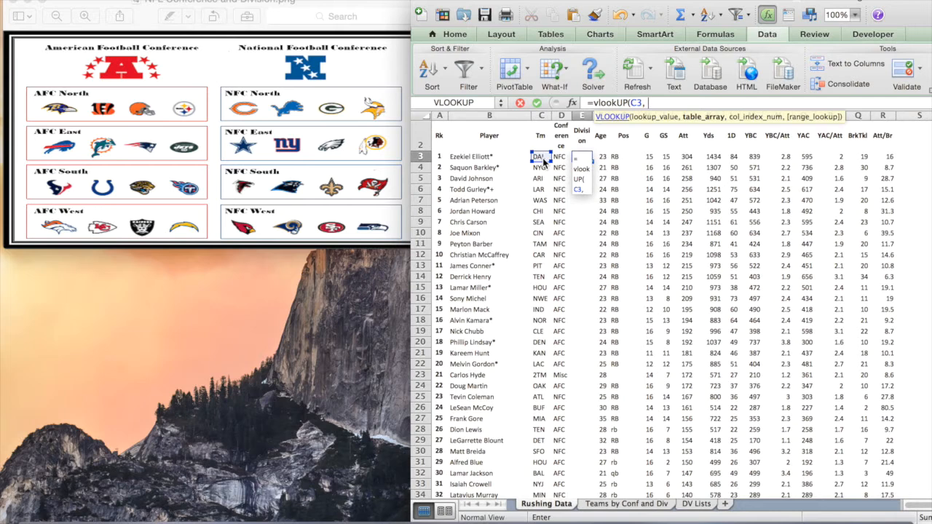
Step: Set the E3 lookup's table array to the Teams by Conf and Div sheet range A1:C34 as absolute reference $A$1:$C$34
left_click(632, 508)
left_click_drag(440, 126, 527, 487)
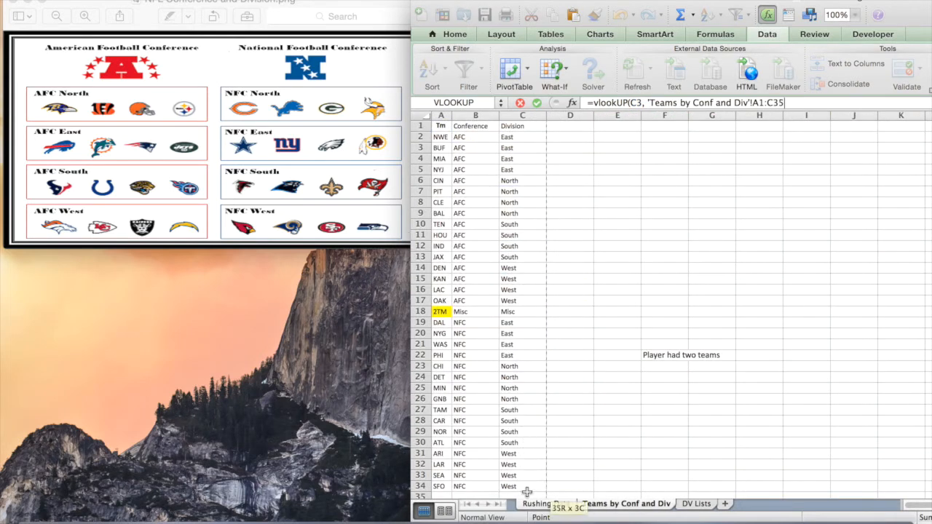
left_click(753, 97)
type("$")
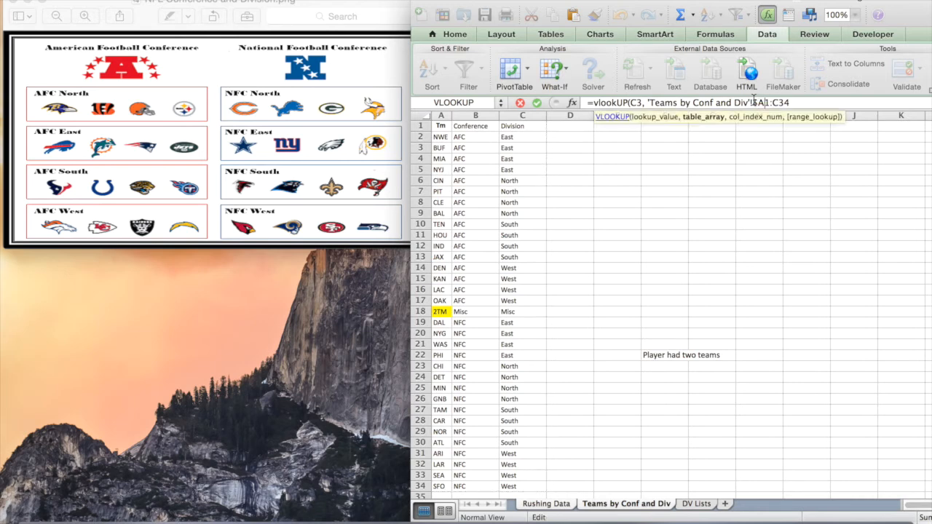
key("Right")
type("$")
key("Right")
key("Right")
type("$")
key("Right")
type("$34,")
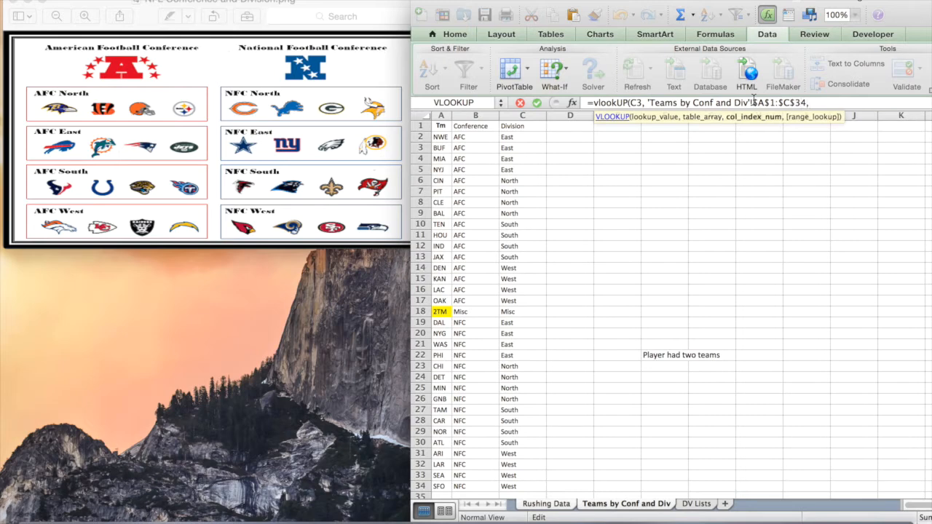
Step: Complete the E3 Division lookup with column index 3 and FALSE for an exact match
left_click(517, 138)
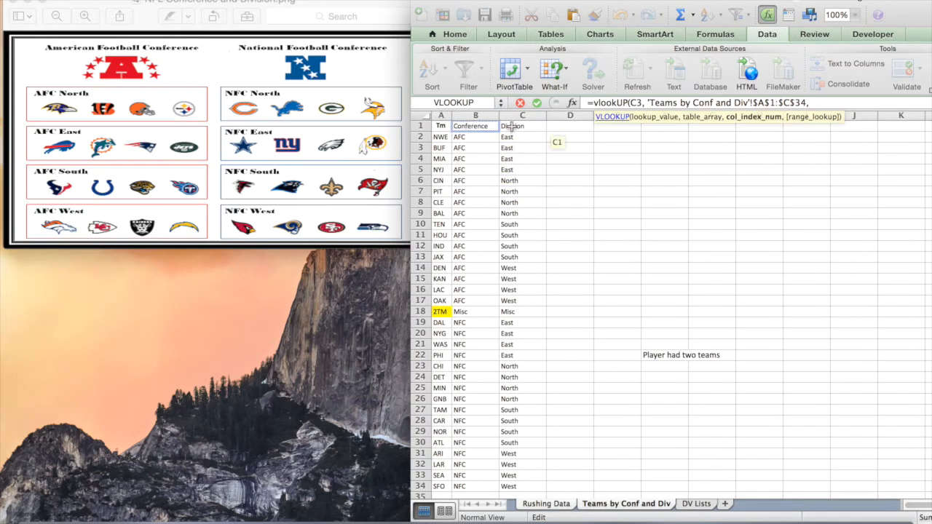
type("3,")
type("FA")
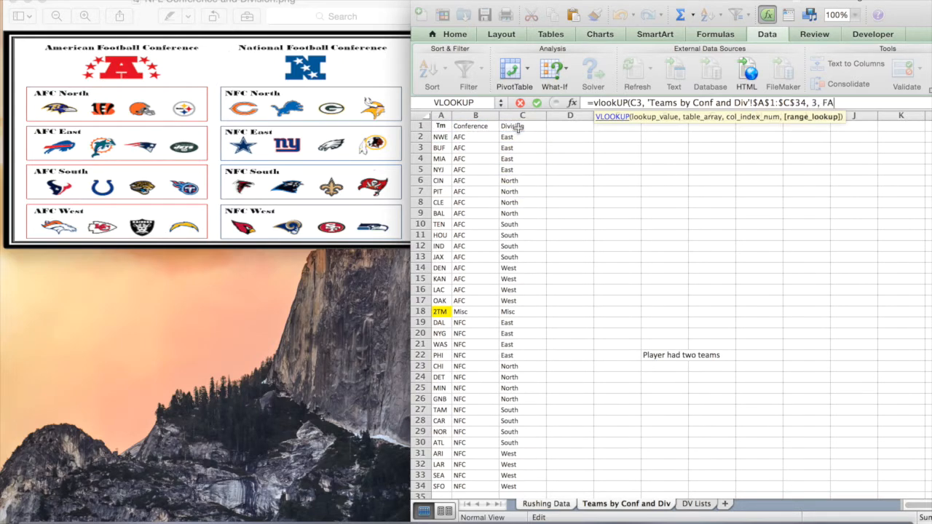
type("LSE")
key("Return")
left_click(581, 157)
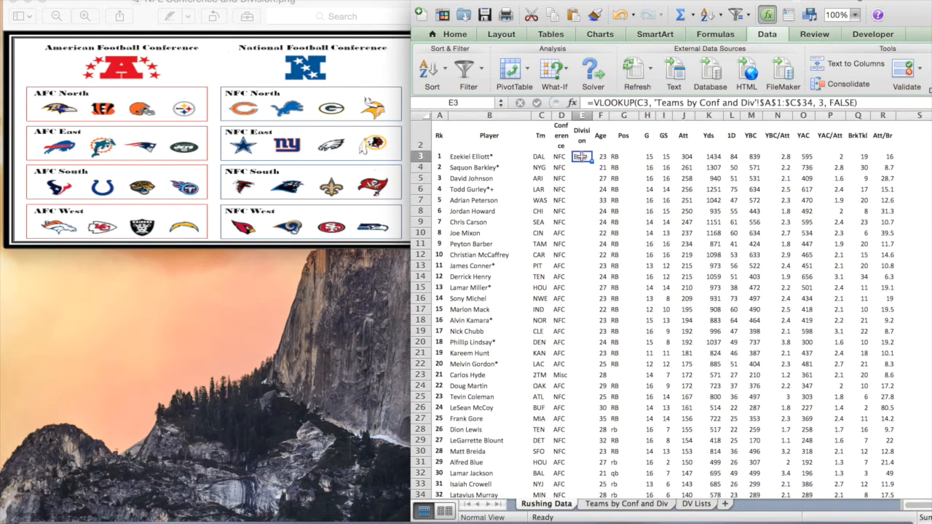
Step: Copy the Division lookup from E3 to every player row down to E343 and left-align the filled cells
key("super+c")
key("Left")
key("super+Down")
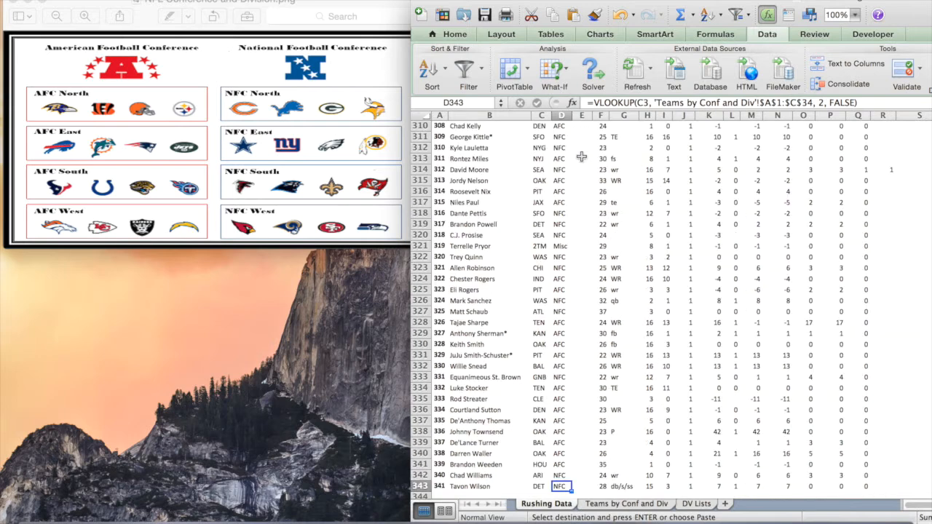
key("Right")
key("super+shift+Up")
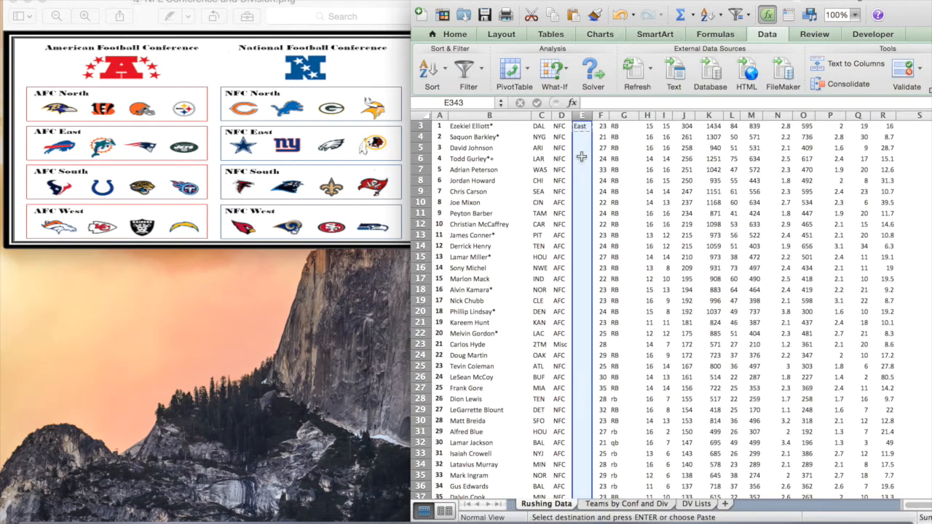
key("super+v")
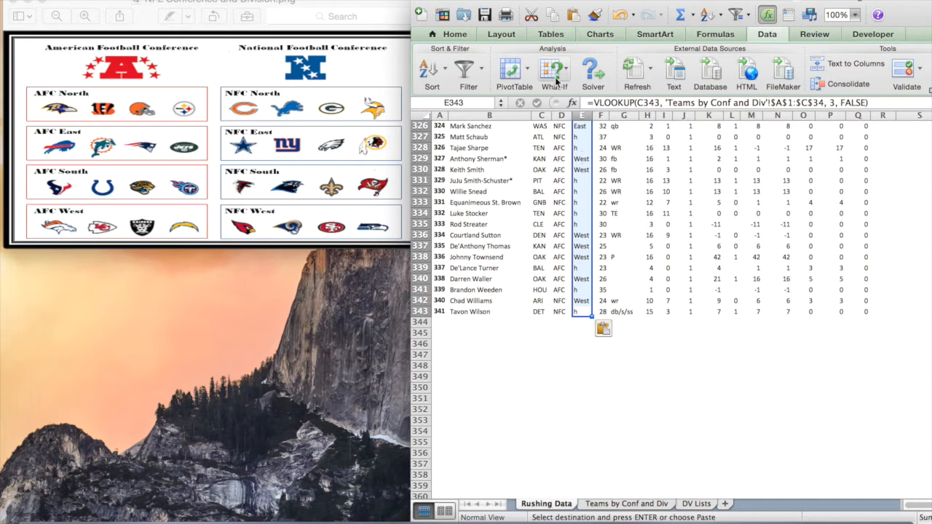
left_click(453, 34)
left_click(692, 83)
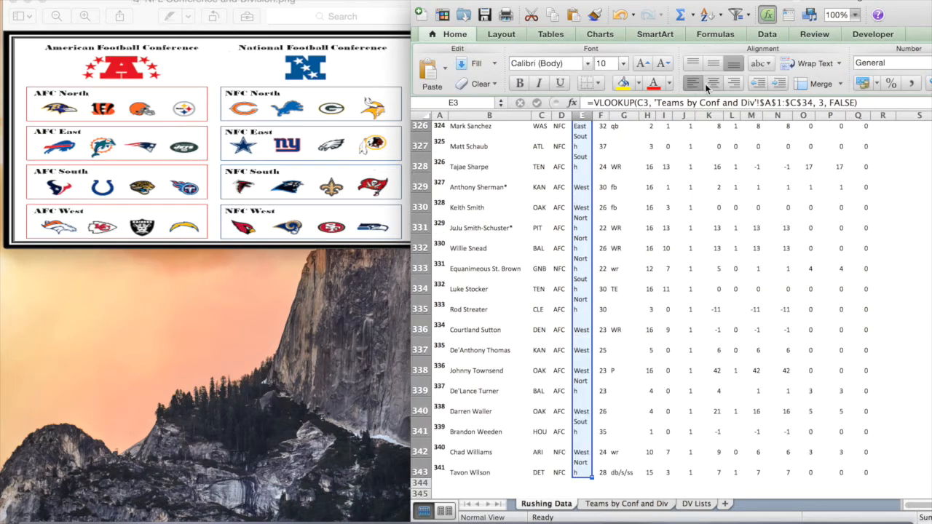
Step: Check the Division and Conference lookups in the first player rows and review the Teams by Conf and Div and DV Lists sheets
left_click(586, 240)
scroll(586, 240, "up", 10)
scroll(586, 240, "up", 20)
scroll(579, 226, "up", 10)
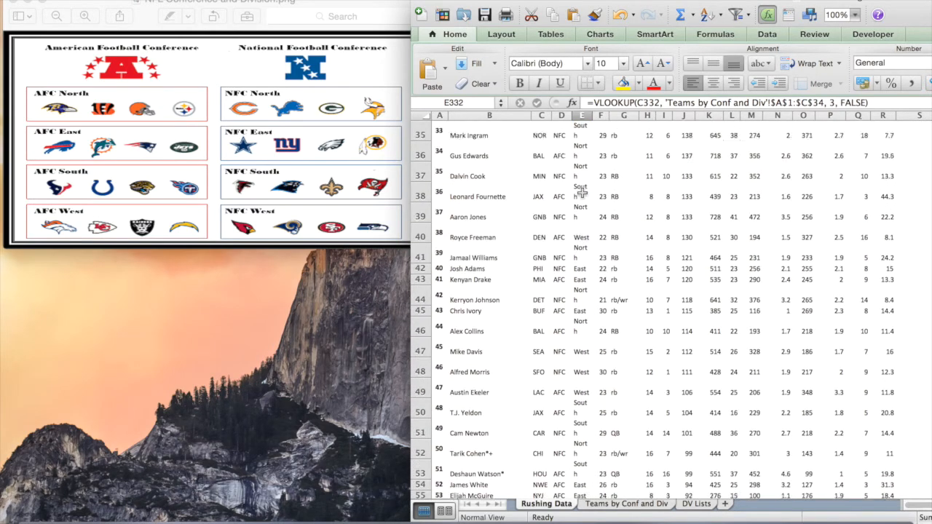
left_click(582, 169)
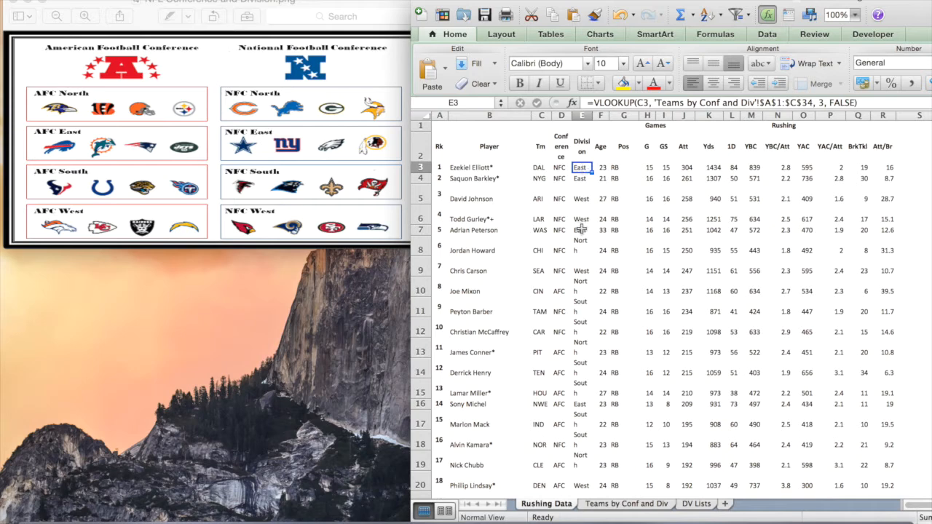
left_click(582, 244)
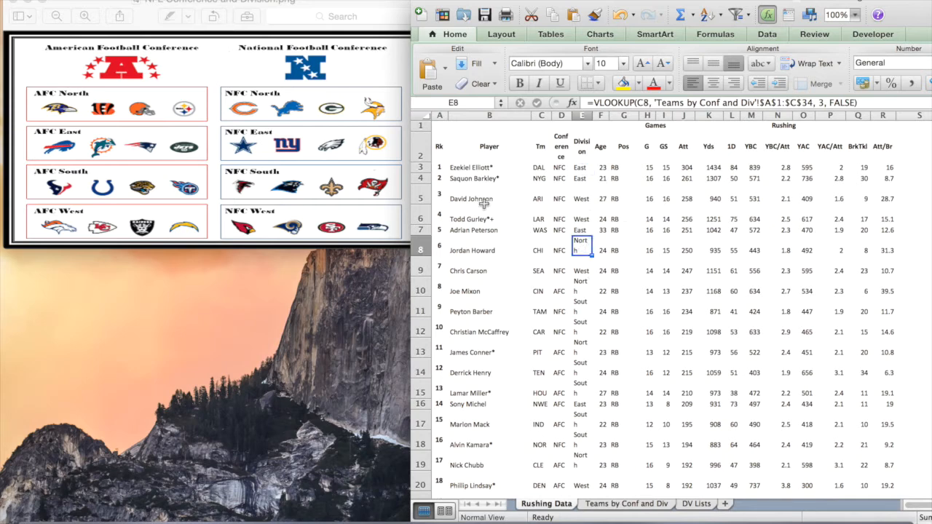
left_click(604, 505)
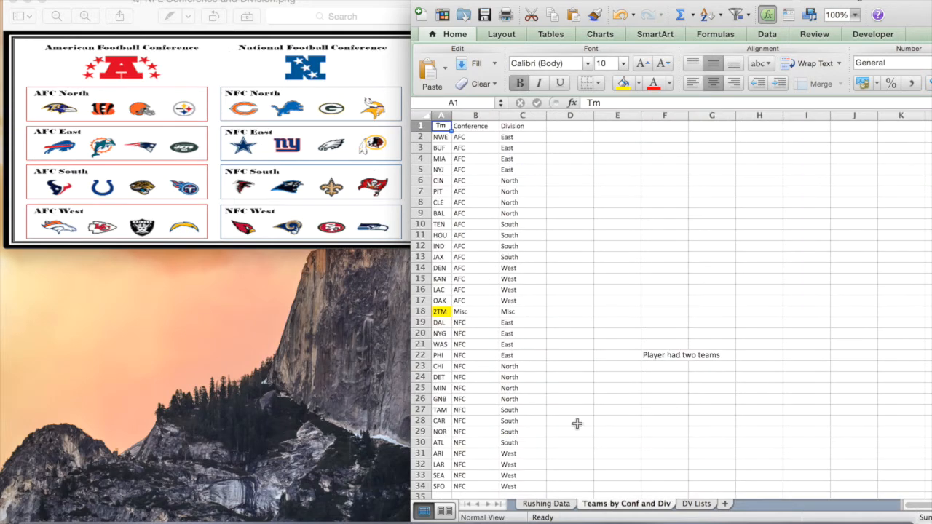
left_click(692, 505)
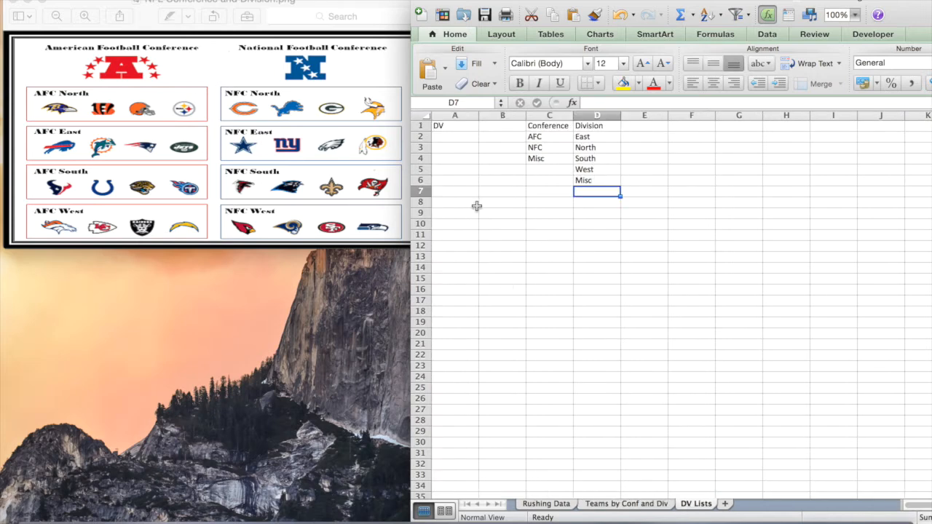
left_click(555, 505)
left_click(502, 216)
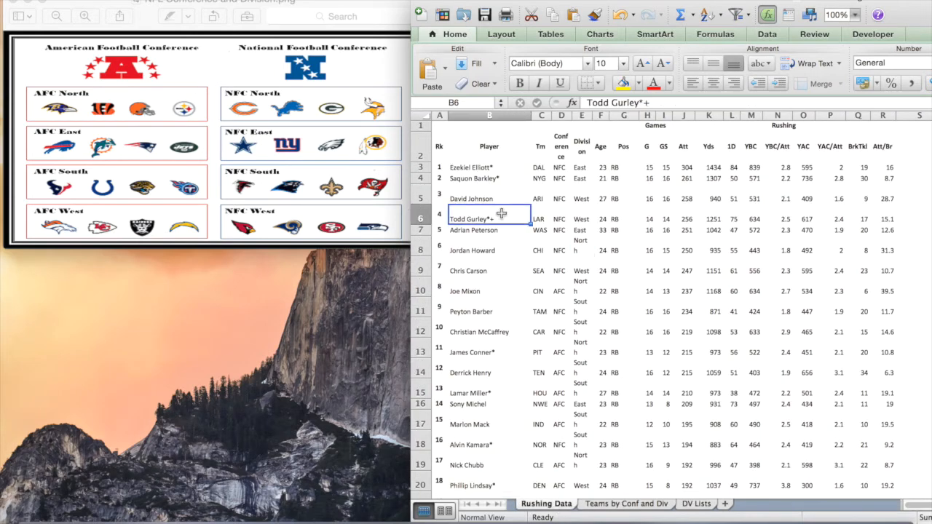
left_click(559, 219)
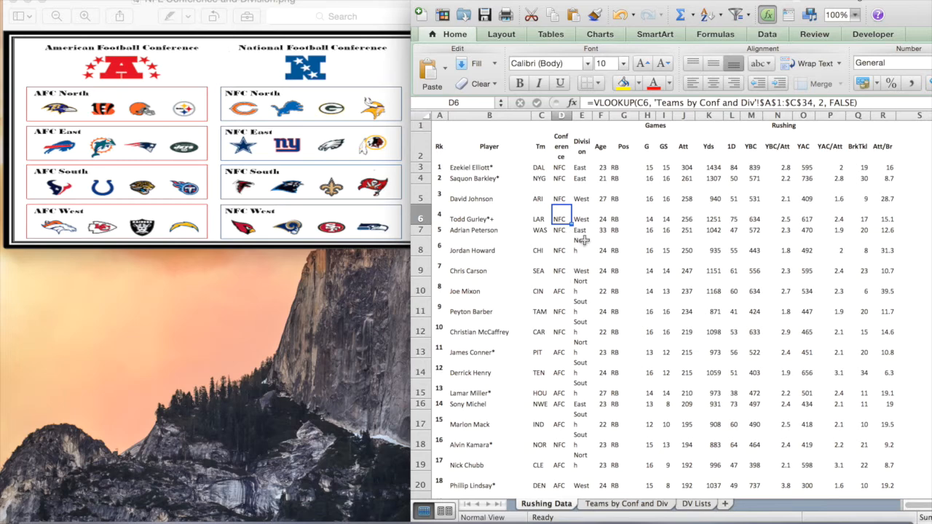
Step: Align the entire Rushing Data table to the top and left of its cells
left_click(459, 145)
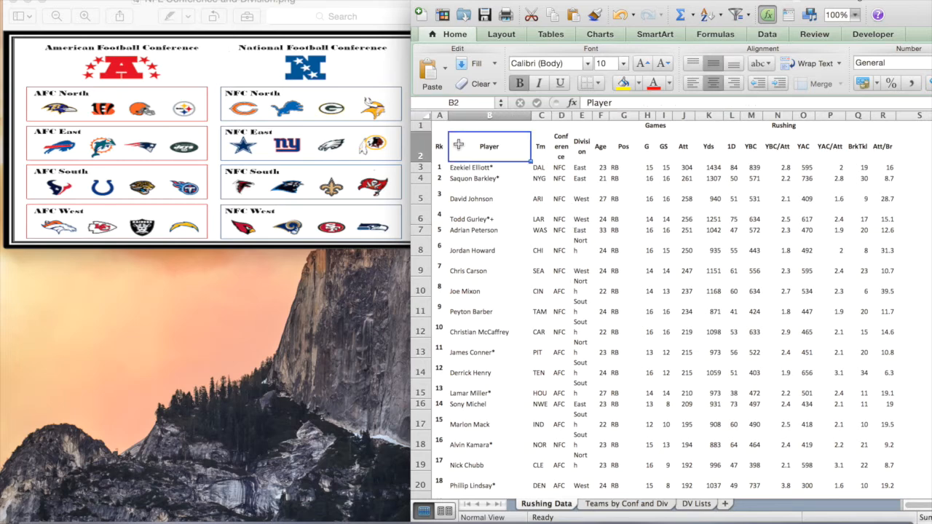
key("super+a")
left_click(692, 63)
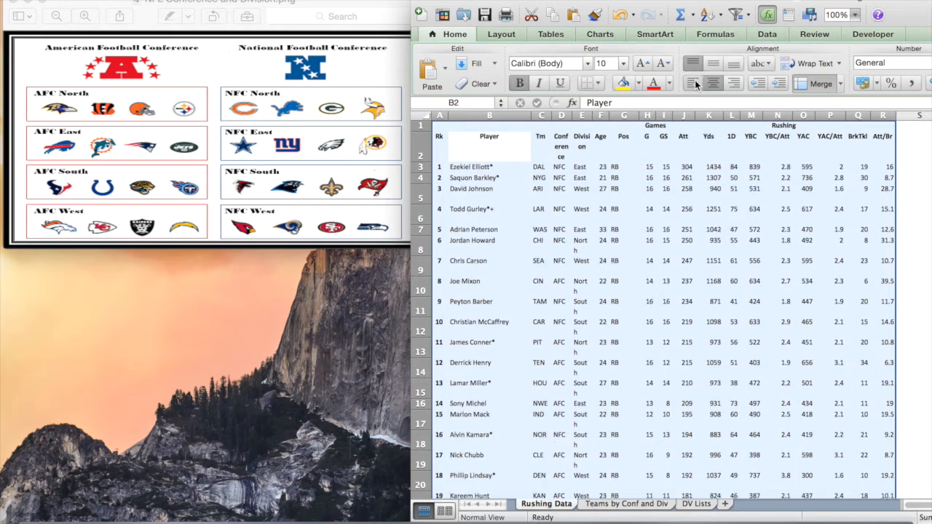
left_click(693, 82)
left_click(605, 211)
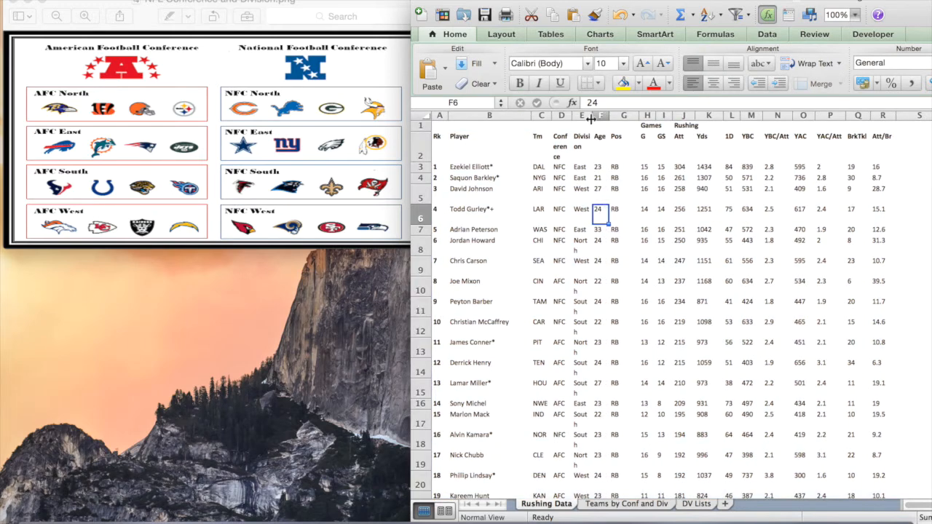
Step: Widen the Division column so each division name fits on one line, and spot-check lookup formulas down to E21
left_click_drag(591, 118, 607, 119)
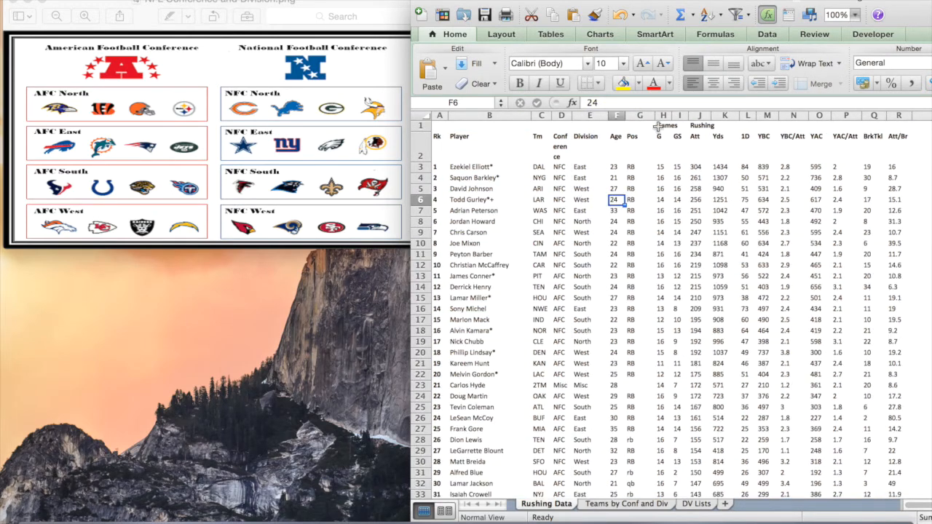
left_click(582, 232)
left_click(582, 309)
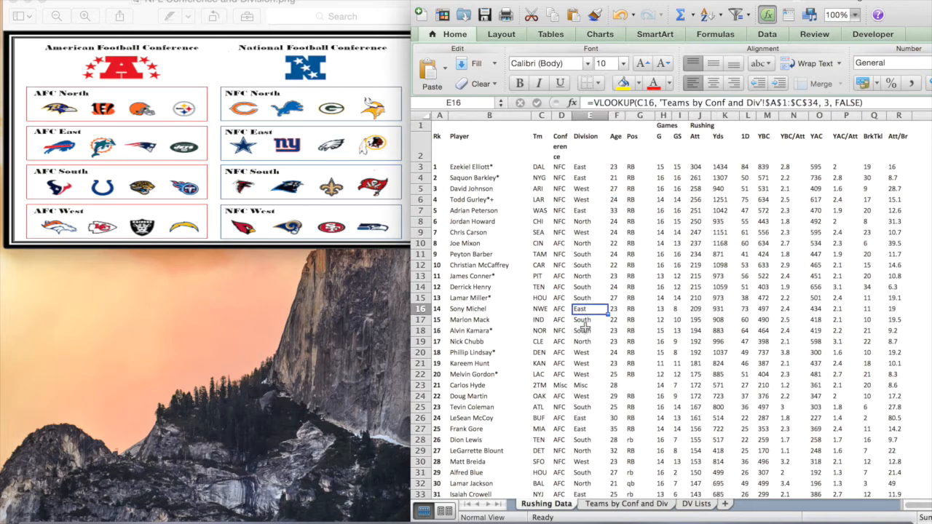
left_click(579, 363)
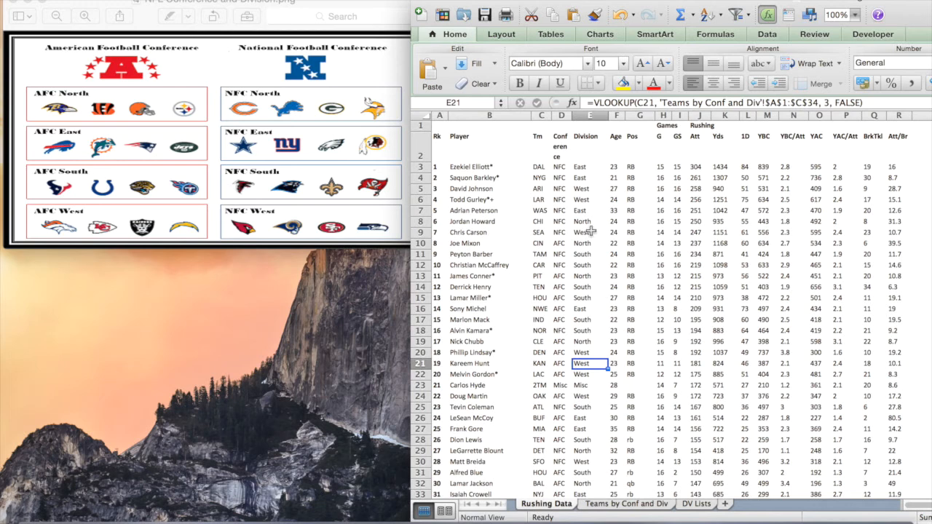
Step: Highlight the Conference and Division columns from D2 to E343 in yellow and return to E3
left_click(563, 139)
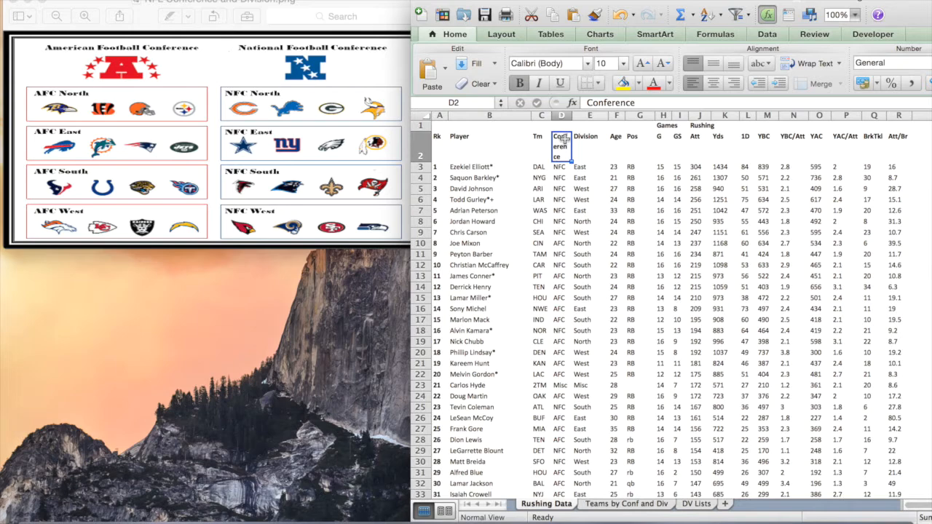
left_click_drag(564, 139, 577, 142)
key("super+shift+Down")
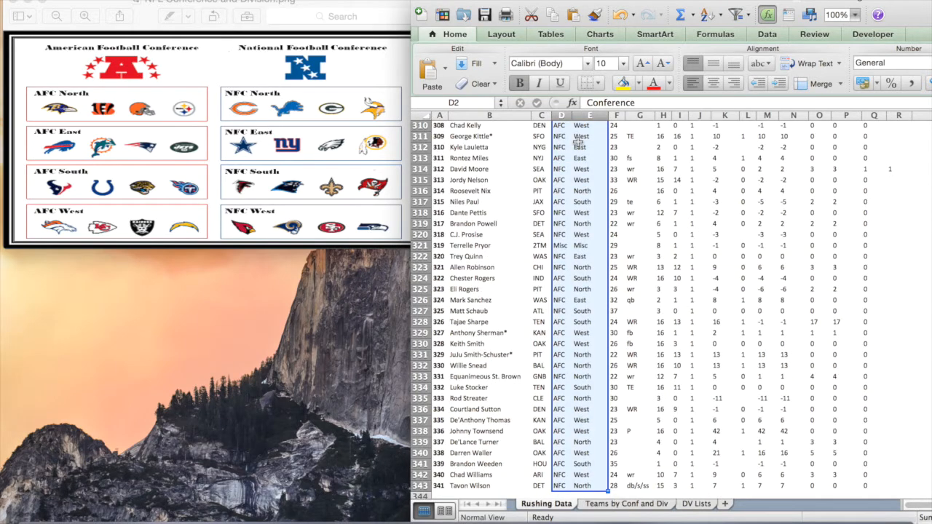
left_click(622, 83)
left_click(588, 302)
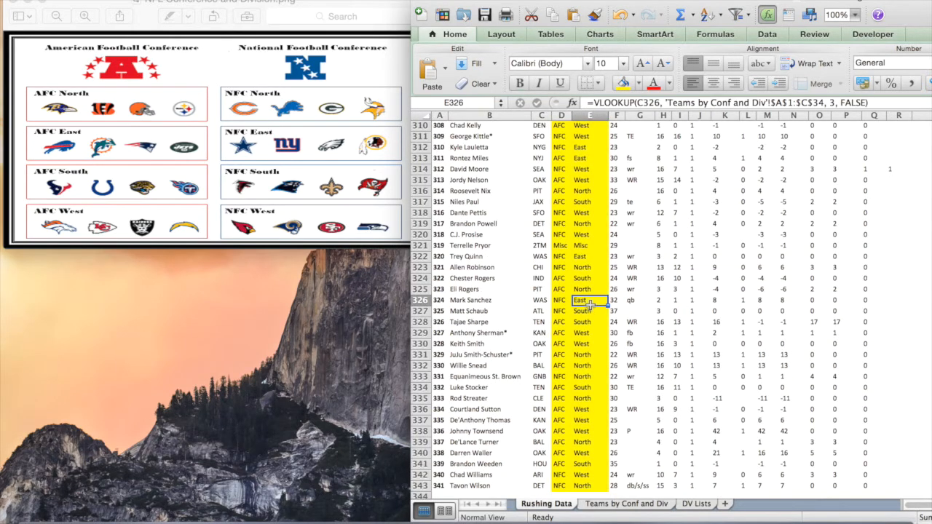
scroll(588, 302, "up", 20)
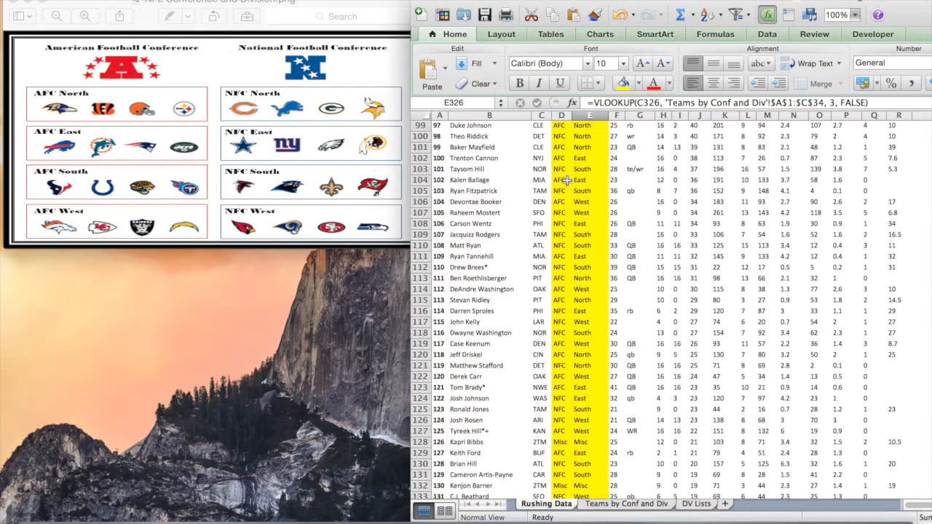
scroll(567, 180, "up", 20)
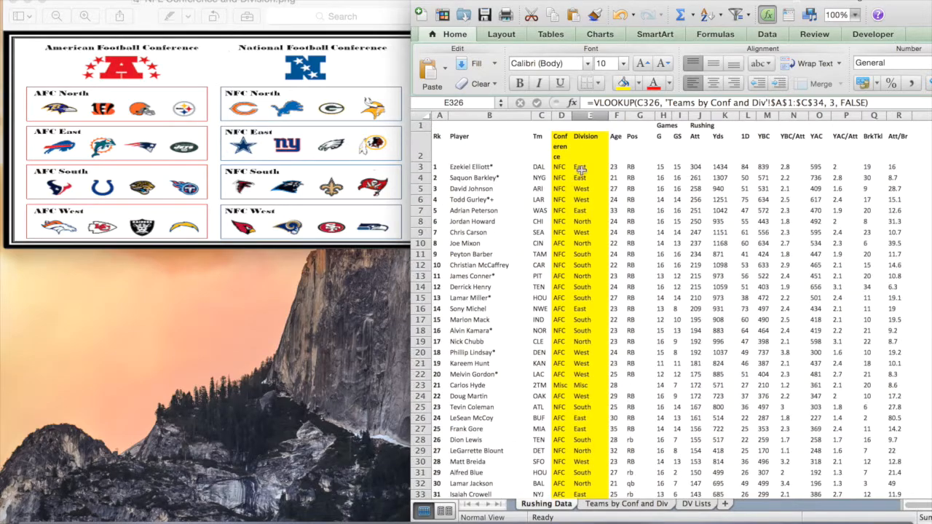
left_click(578, 167)
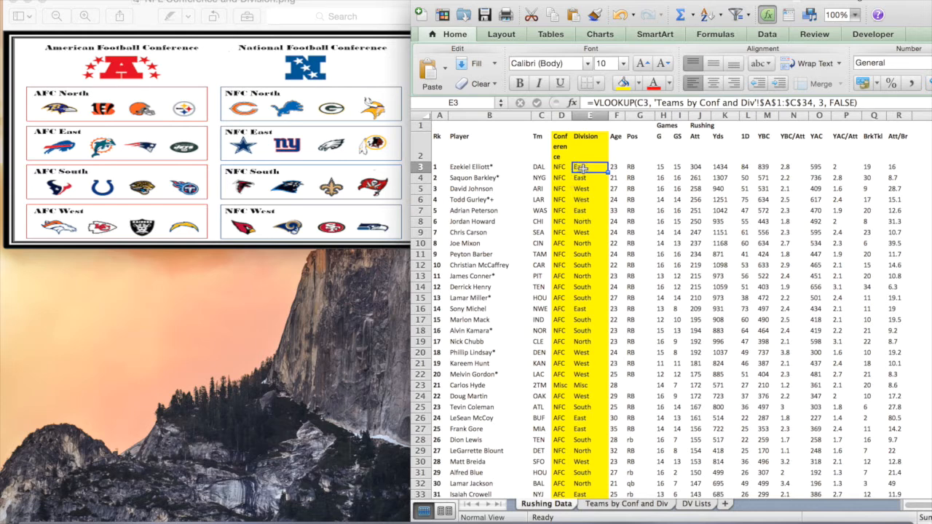
Step: Add a new sheet directly after Rushing Data and name it "Conf and Division Sums"
left_click(560, 168)
left_click(584, 166)
left_click(725, 504)
left_click_drag(588, 507, 590, 508)
double_click(591, 504)
type("C")
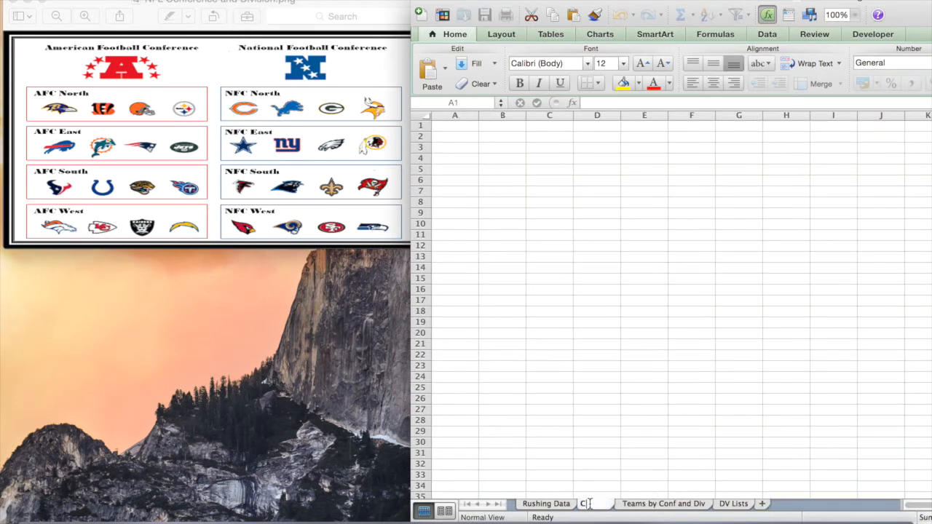
type("onf and Divisio")
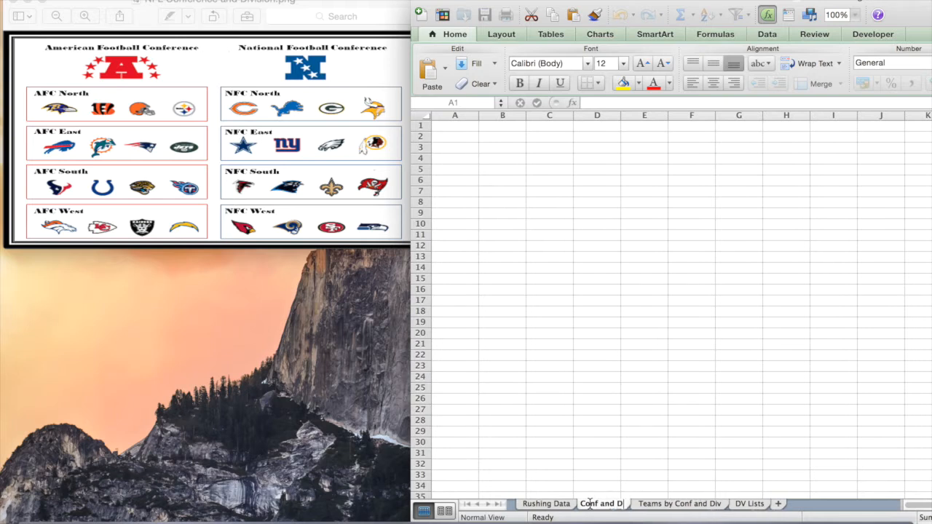
key("BackSpace")
key("BackSpace")
key("BackSpace")
key("BackSpace")
key("BackSpace")
type("is")
type("isni")
key("BackSpace")
key("BackSpace")
type("ionn")
key("BackSpace")
type("Sums")
key("Return")
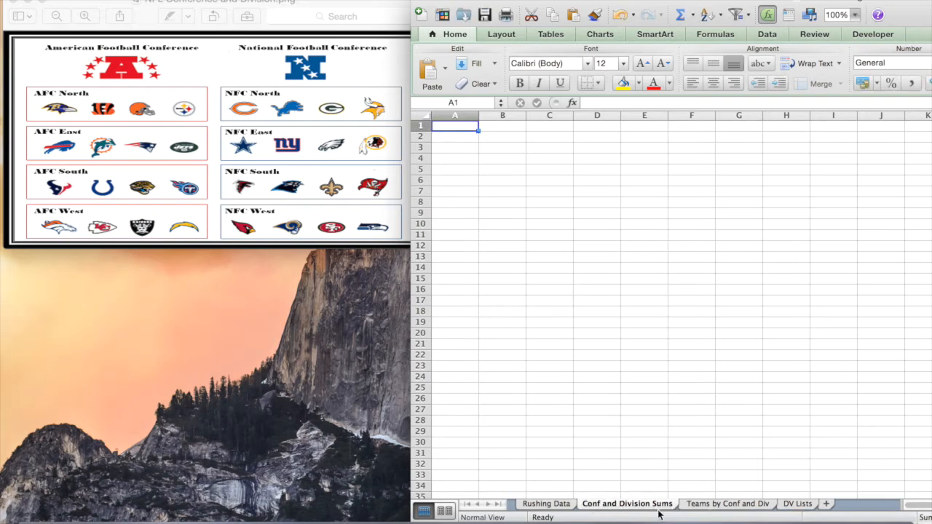
Step: Copy the Conference and Division columns, B1:C34, from Teams by Conf and Div to A1 of Conf and Division Sums
left_click(712, 503)
left_click_drag(460, 126, 526, 485)
left_click(526, 485)
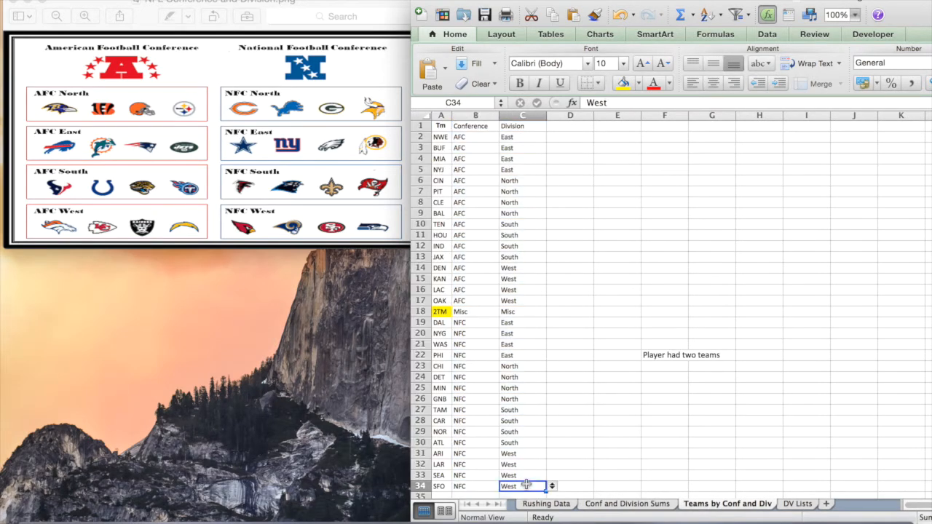
left_click_drag(466, 126, 517, 483)
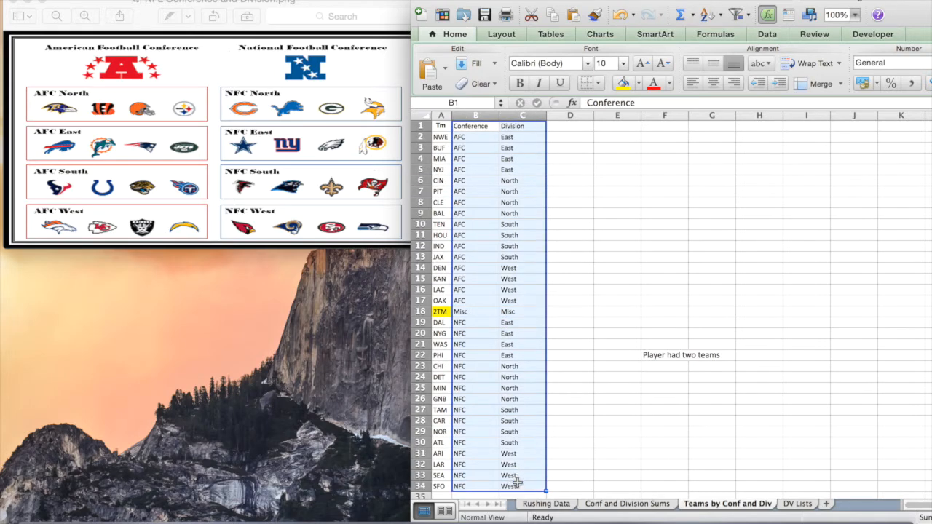
key("super+c")
left_click(601, 503)
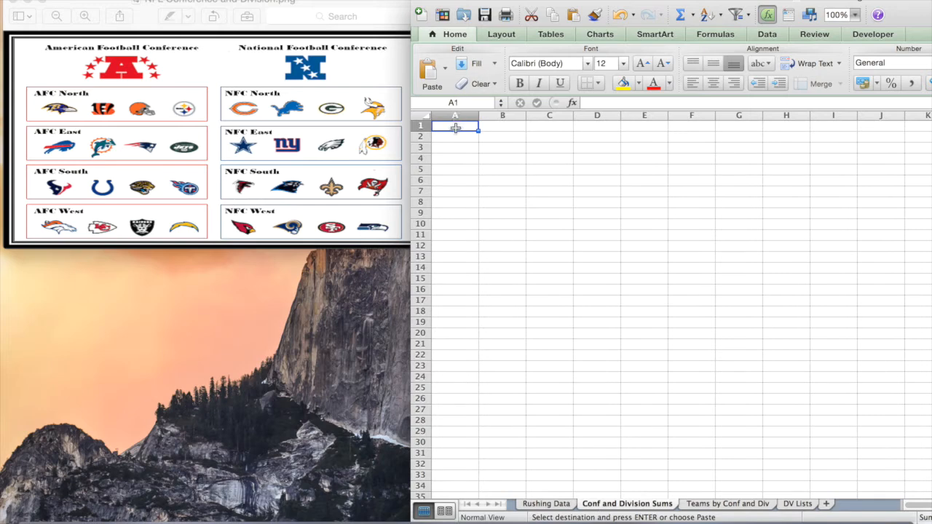
key("super+v")
left_click(456, 142)
Step: Remove the duplicate conference and division pairs from A1:B34, comparing both Column A and Column B
left_click(451, 128)
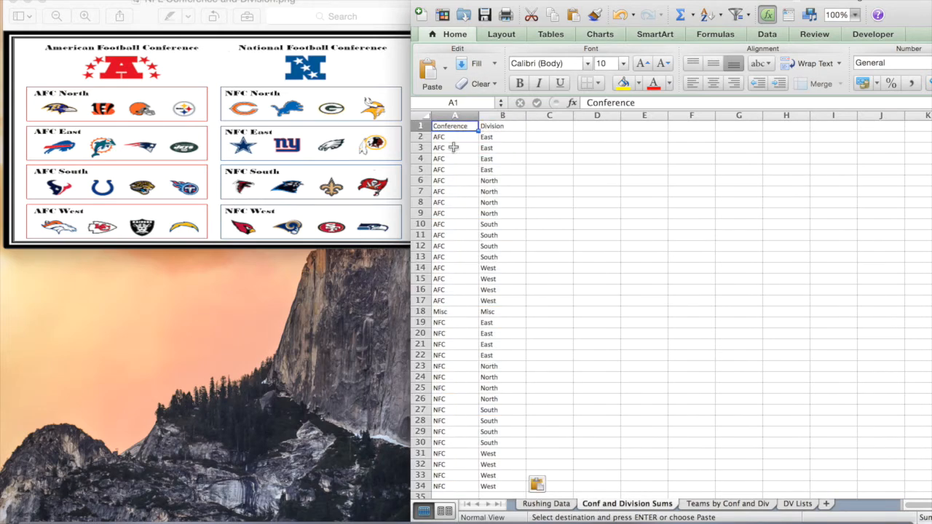
left_click(499, 485, "shift")
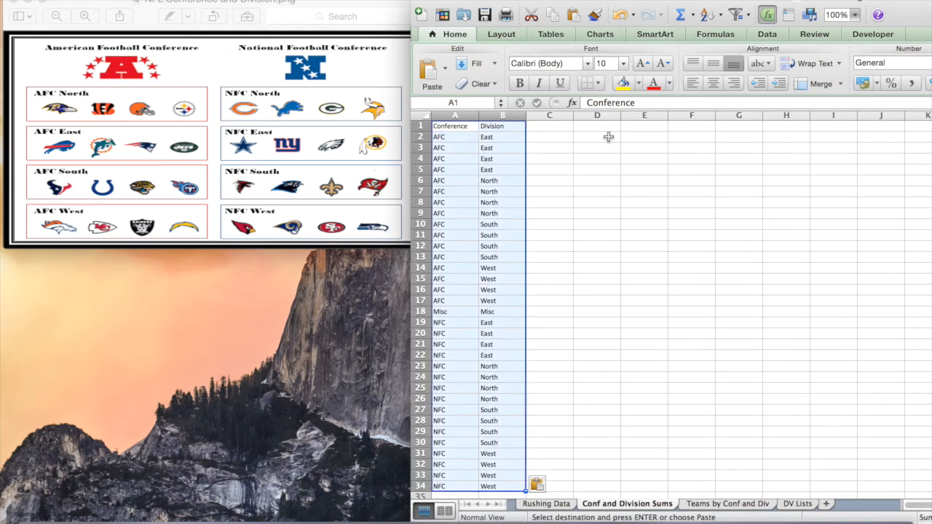
left_click(765, 34)
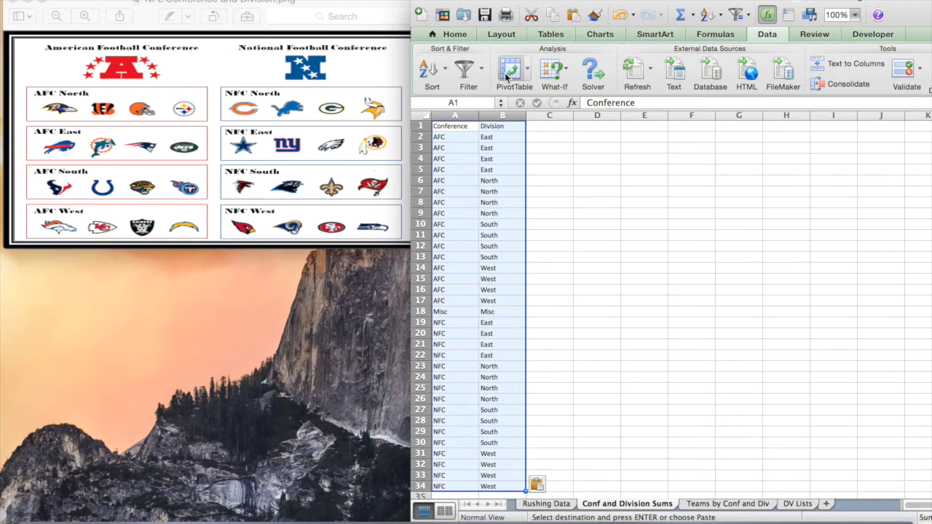
left_click_drag(693, 4, 502, 4)
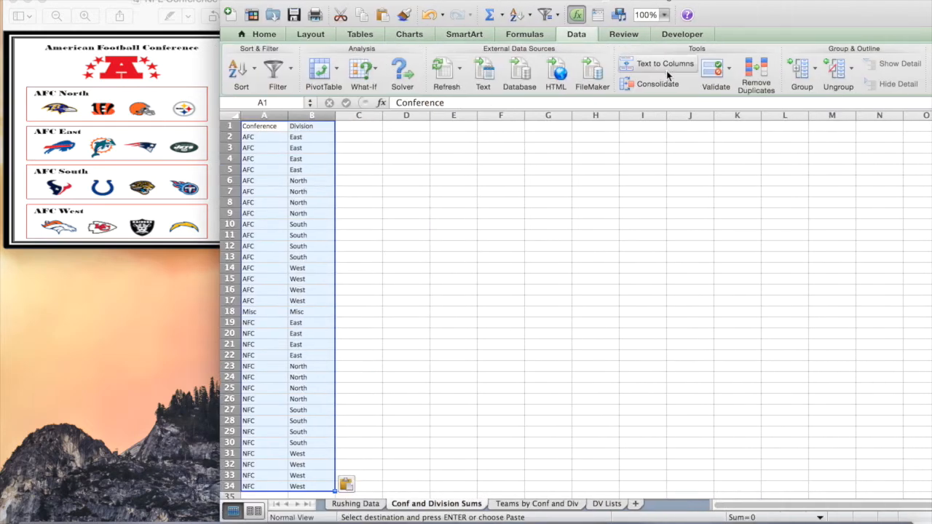
left_click(758, 73)
left_click(480, 279)
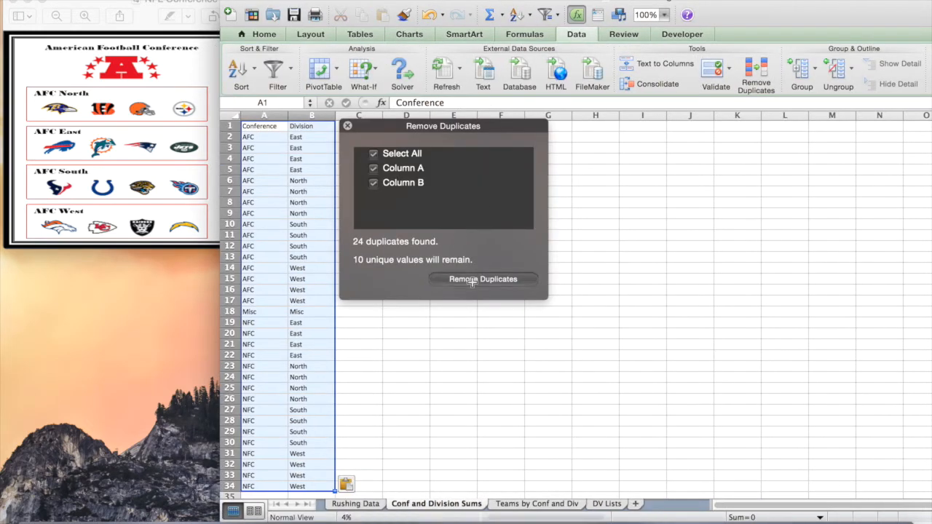
Step: Review the AFC, NFC and Misc conference and division pairs in the deduplicated list
left_click(294, 203)
left_click(266, 192)
left_click(269, 137)
left_click(310, 203)
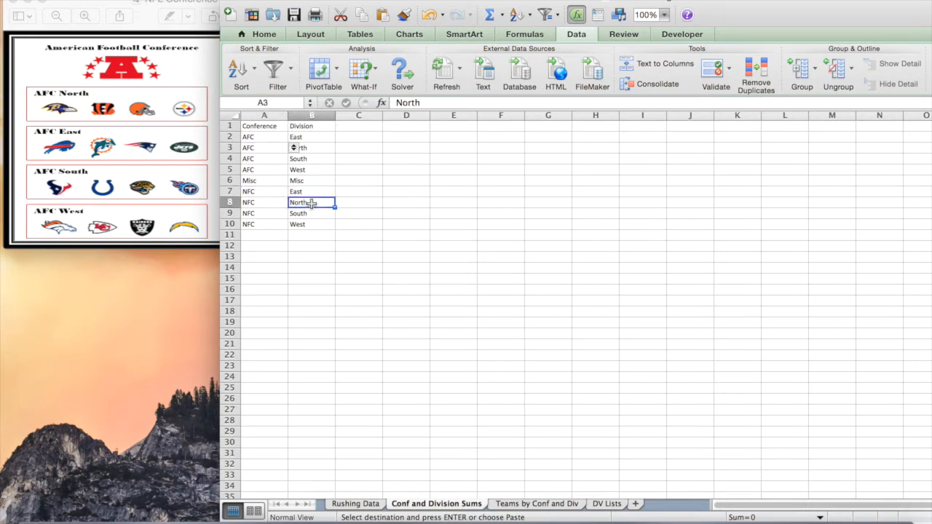
left_click(267, 193)
left_click(273, 181)
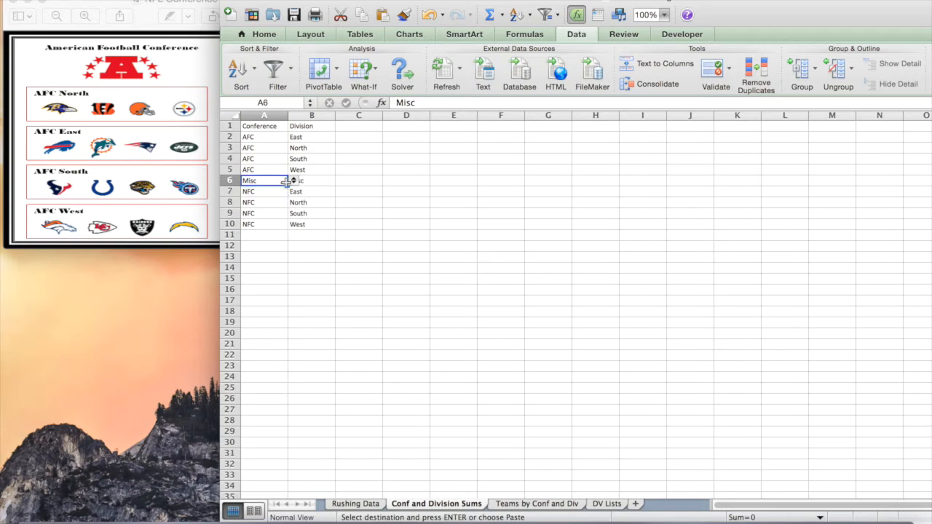
left_click(317, 181)
Step: Enter the header "Division Rushing Sum" in C1, beside the Division header
left_click(365, 125)
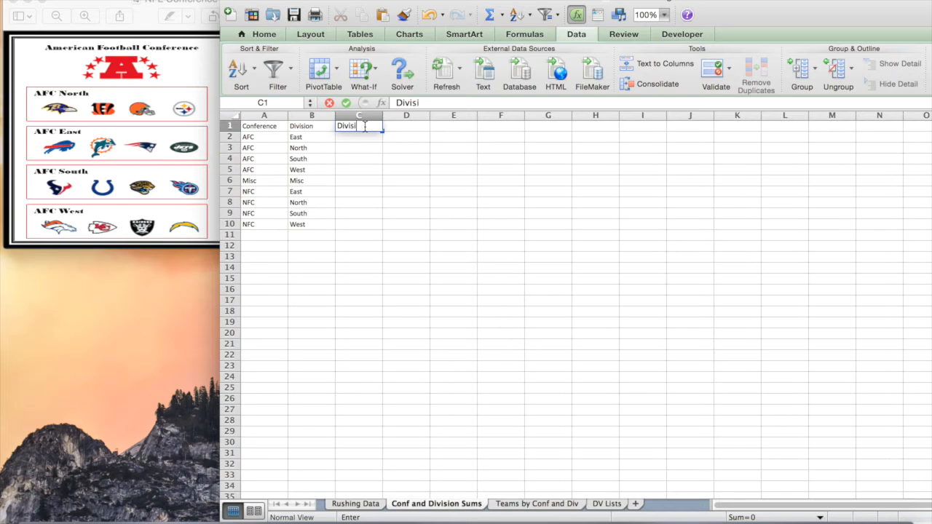
type("Division Rushing Sum")
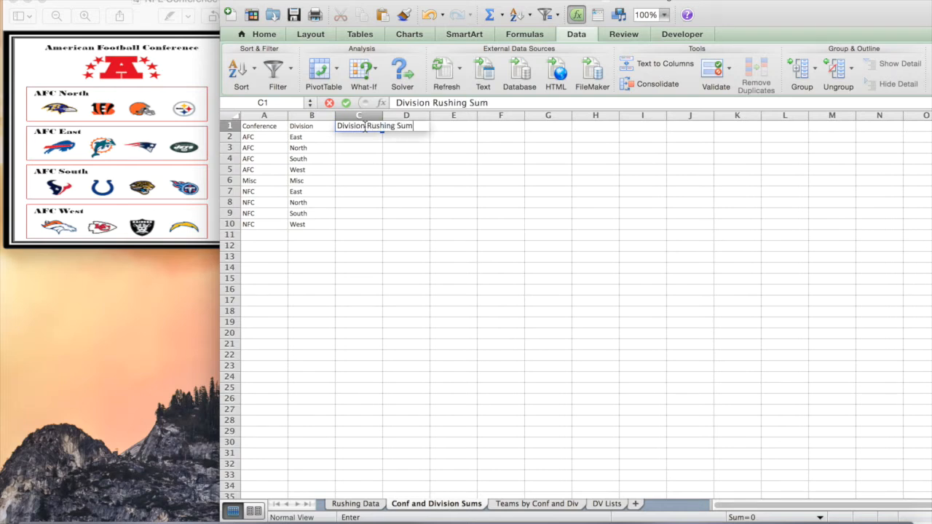
key("Return")
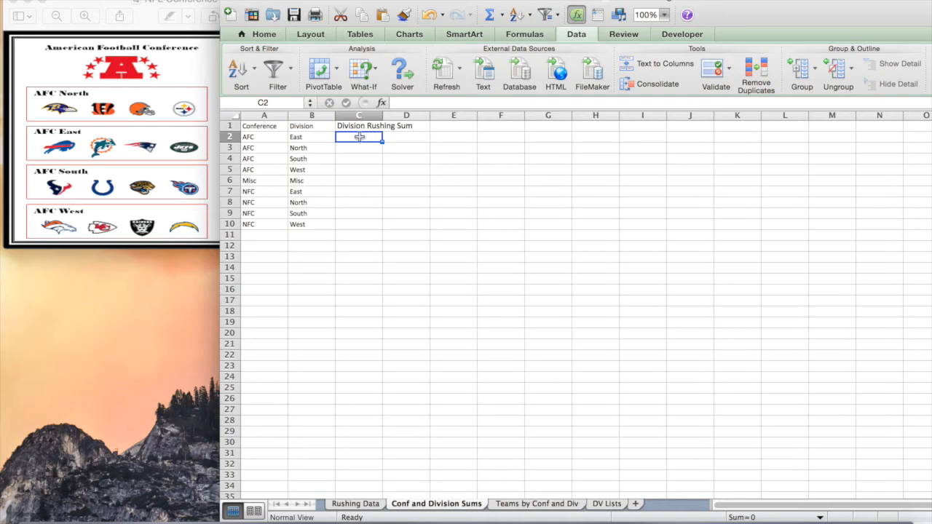
type("=")
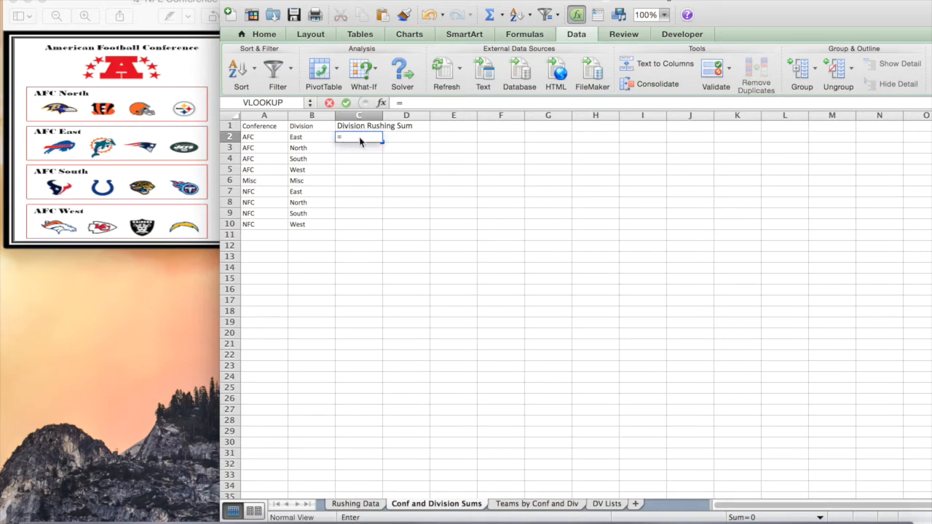
type("sumifs")
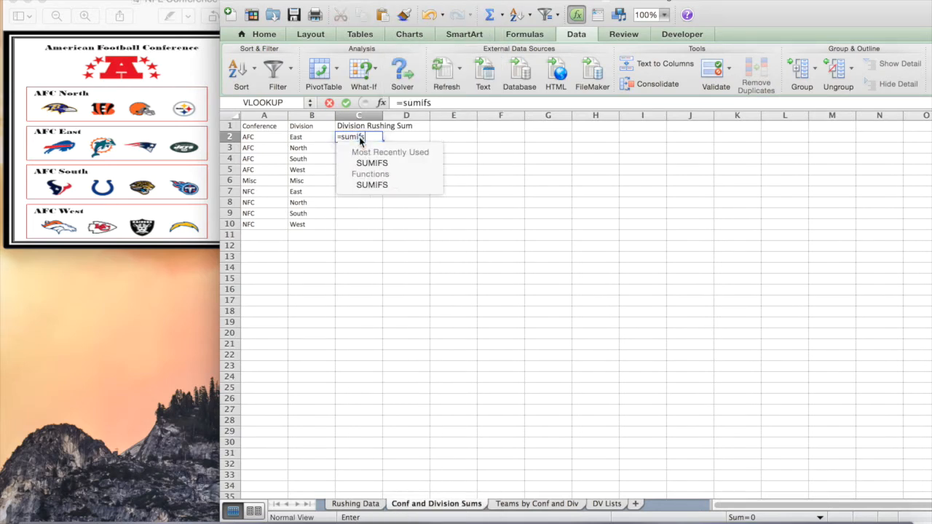
type("(")
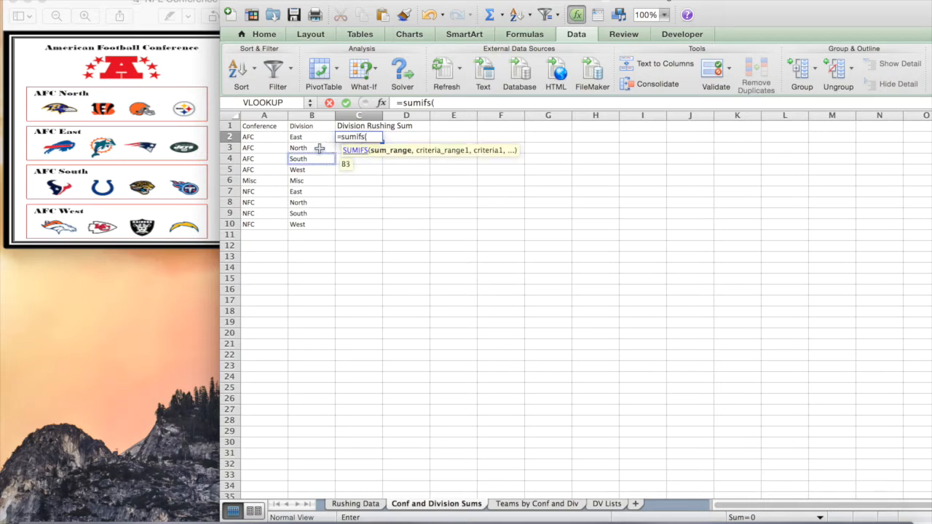
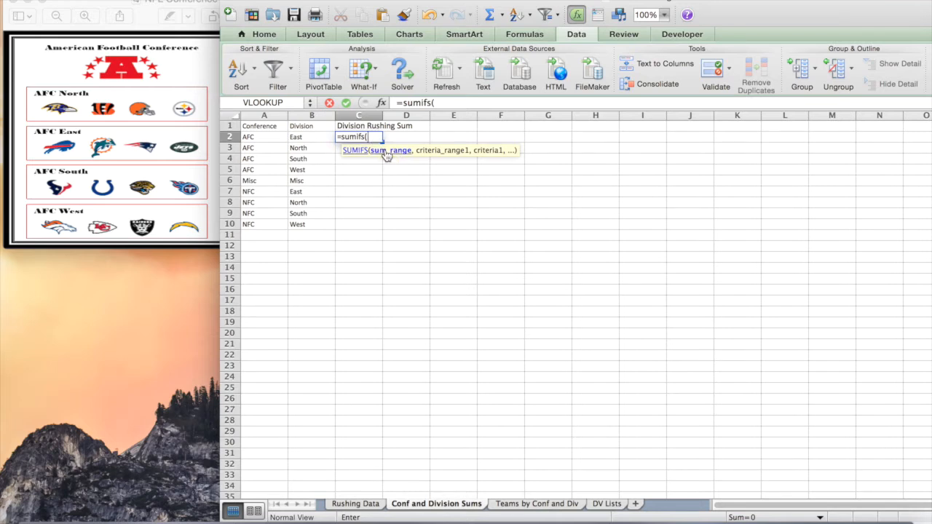
left_click(376, 507)
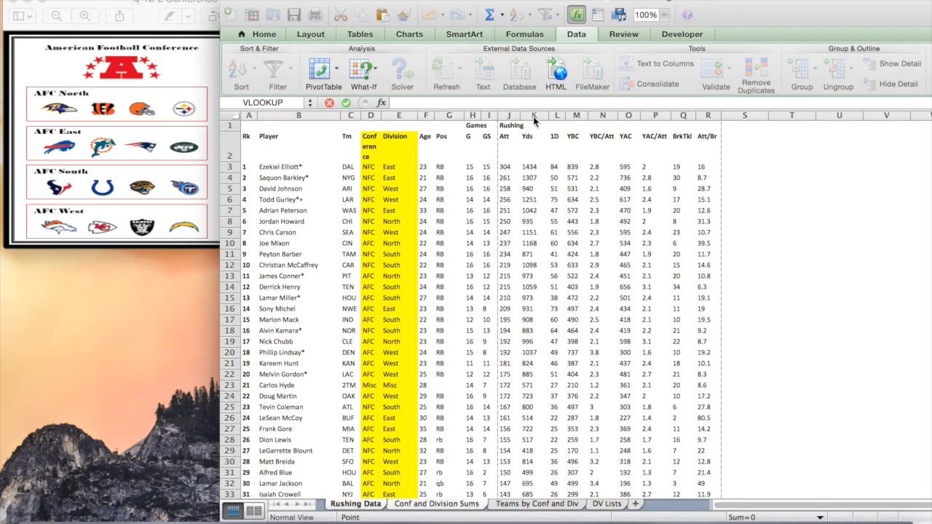
key("Escape")
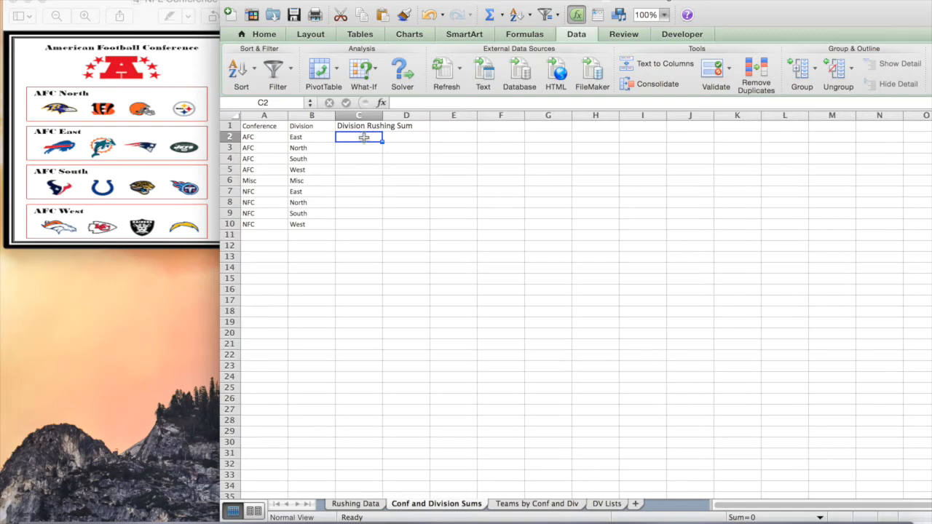
Step: Start a SUMIFS formula in C2 with the Yds column, 'Rushing Data'!K:K, as the sum range
double_click(366, 137)
type("=si")
key("BackSpace")
key("BackSpace")
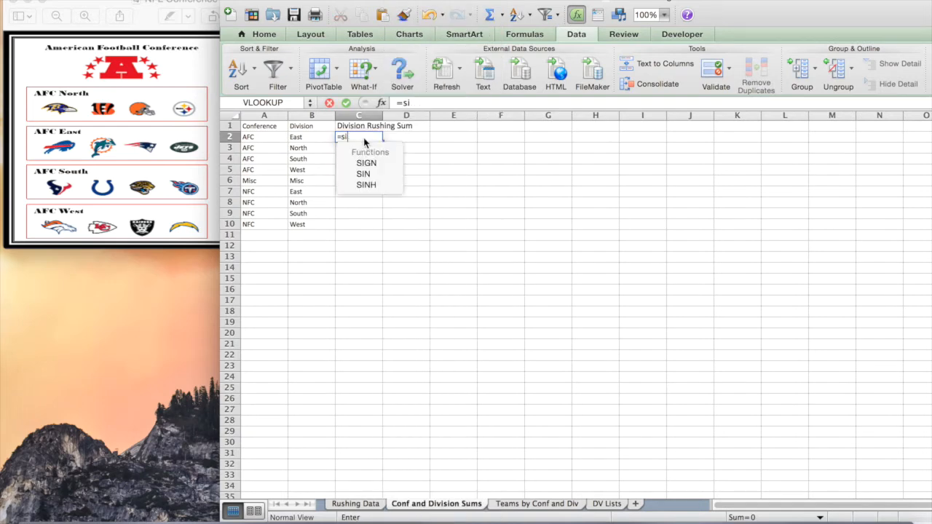
type("uifs")
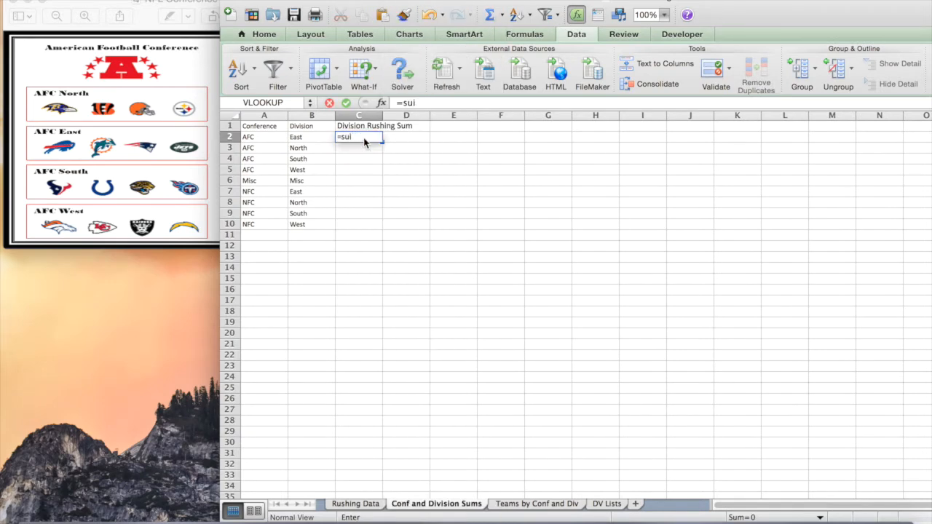
key("BackSpace")
type("mifs")
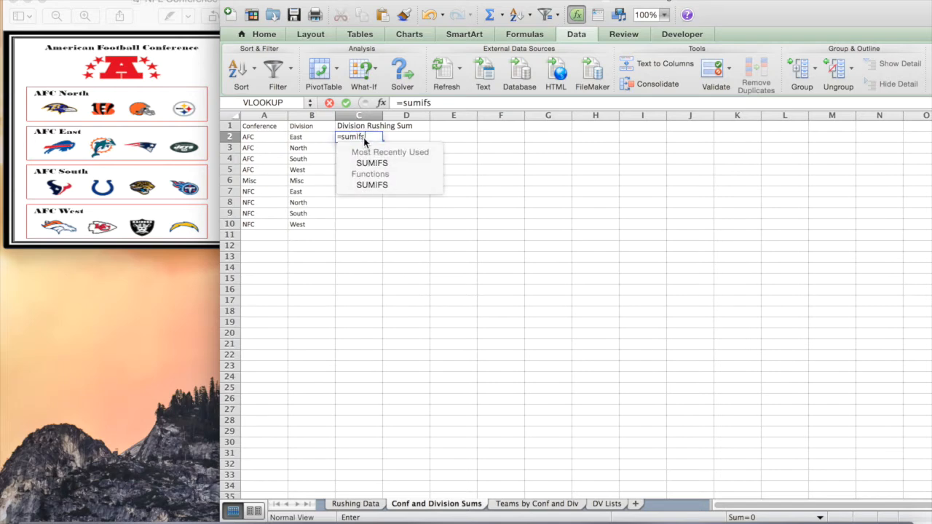
type("(")
left_click(355, 503)
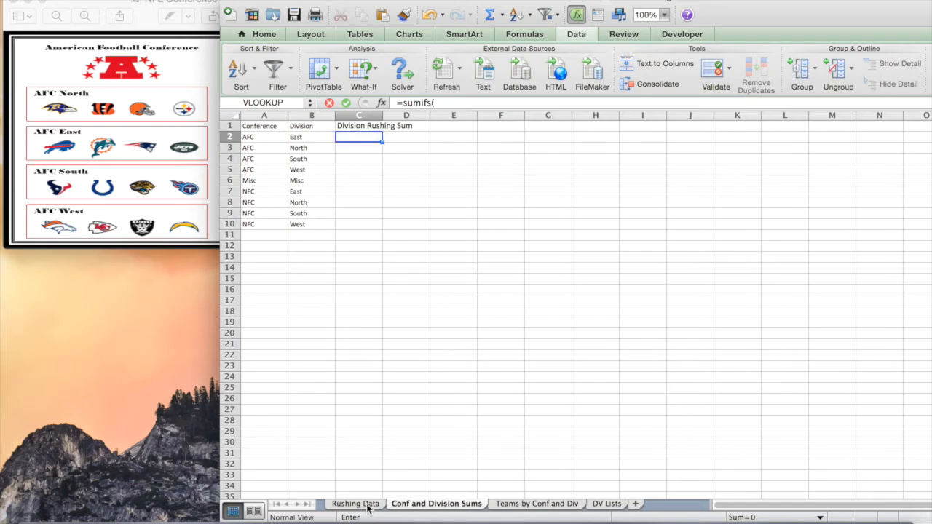
left_click(534, 115)
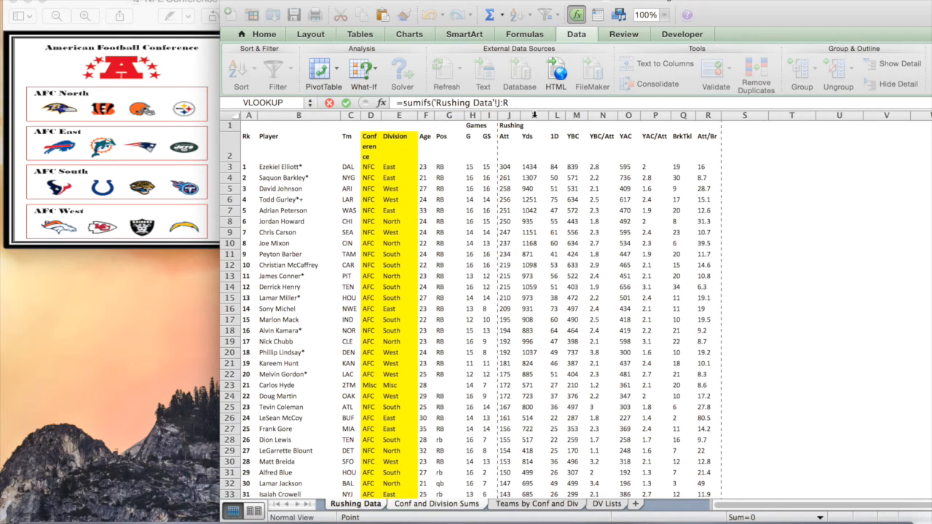
mouse_move(534, 121)
left_mouse_down()
mouse_move(535, 159)
mouse_move(542, 115)
left_mouse_up()
left_click(514, 104)
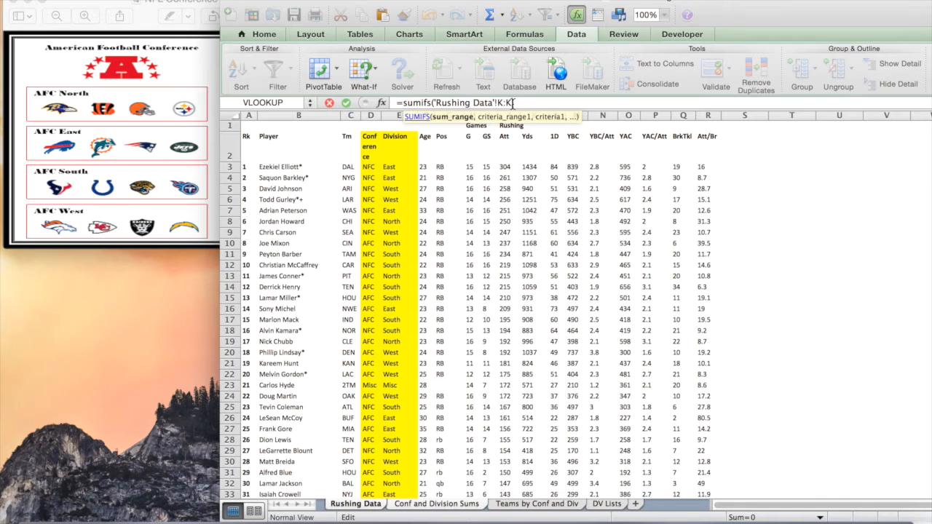
type(",")
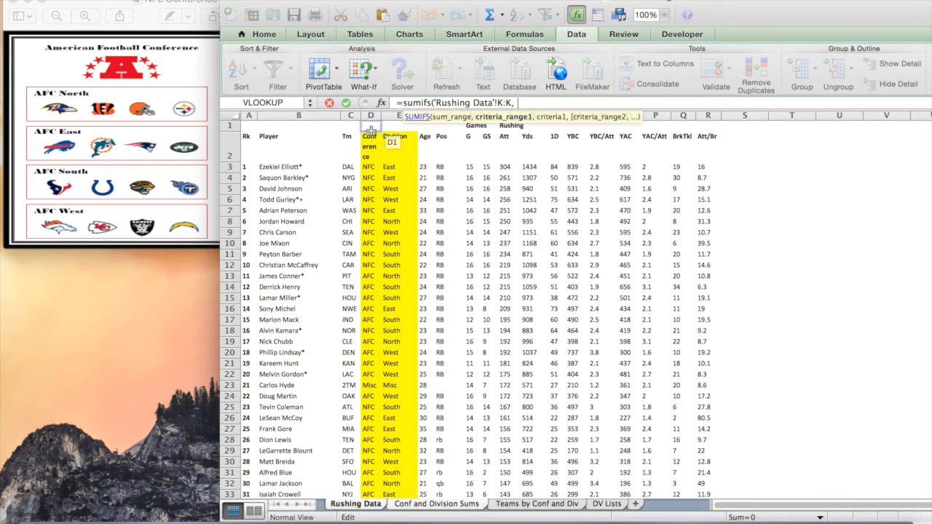
Step: Add the Conference column, 'Rushing Data'!D:D, as the first criteria range with the placeholder criterion "Conf"
left_click(371, 115)
key("BackSpace")
key("BackSpace")
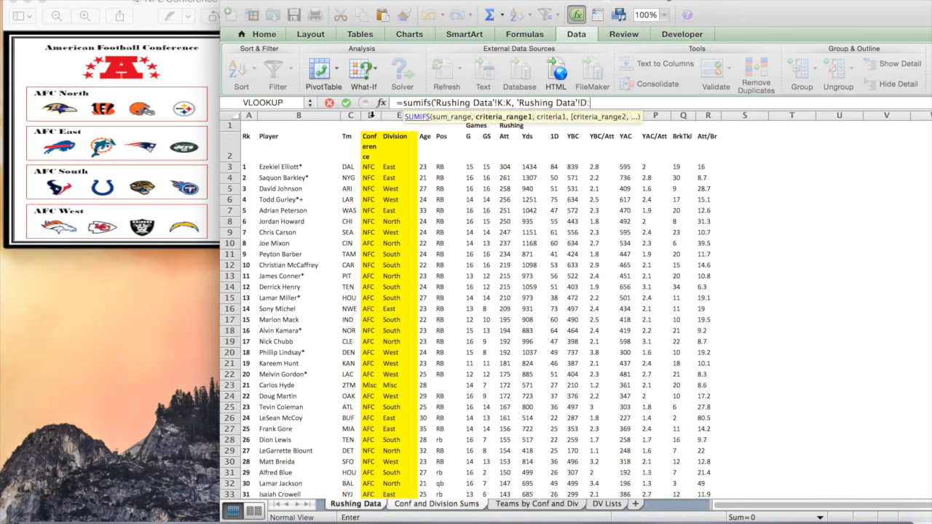
type(",")
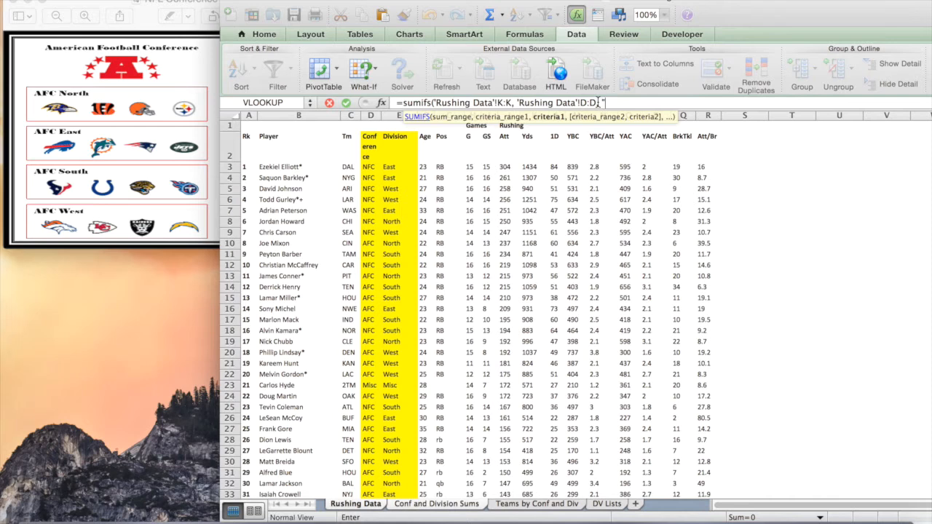
type("Conf\",")
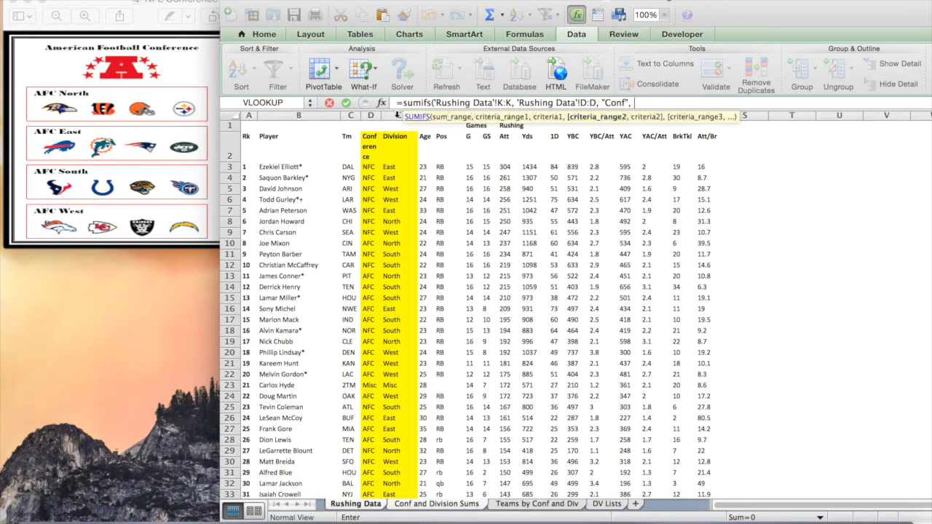
Step: Add the Division column, 'Rushing Data'!E:E, as the second criteria range with the placeholder criterion "Division" and close the formula
left_click(396, 115)
left_click(701, 102)
key("BackSpace")
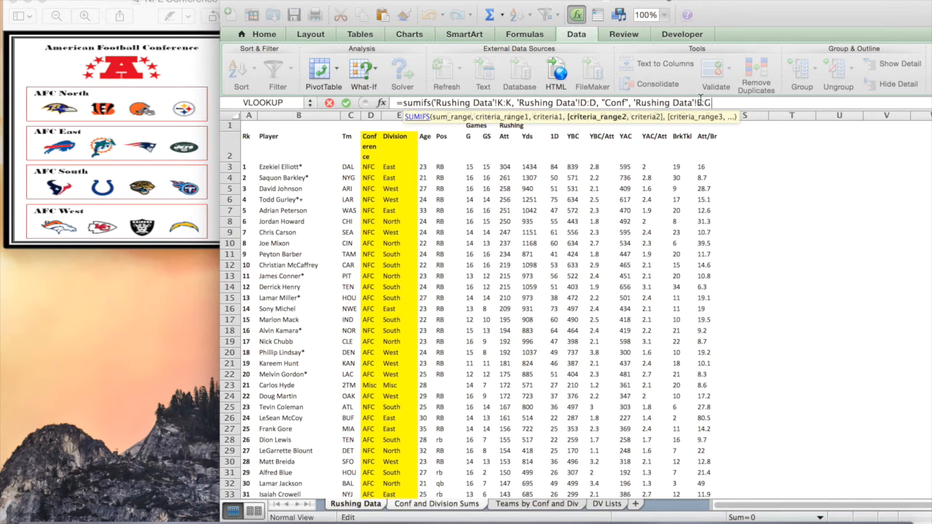
type(", \"Division")
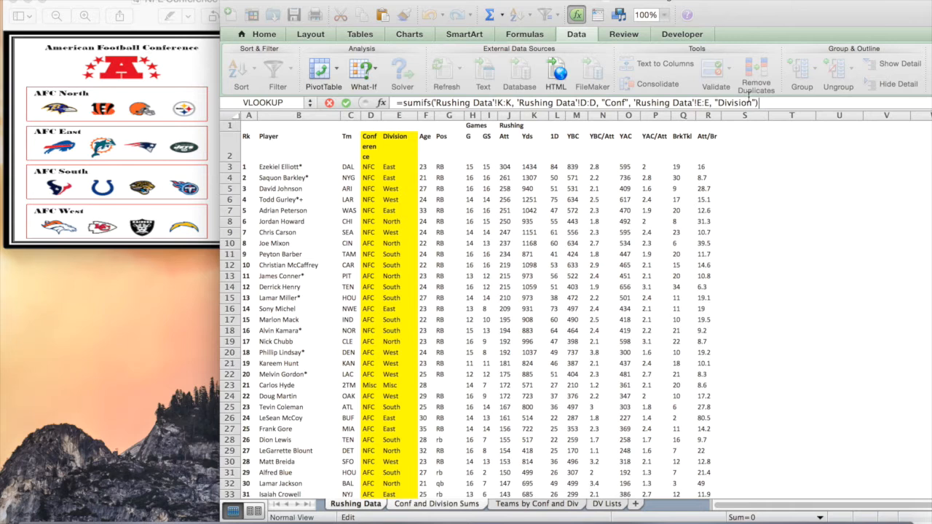
Step: Make the SUMIFS sum range an absolute column reference, 'Rushing Data'!$K:$K
left_click(498, 103)
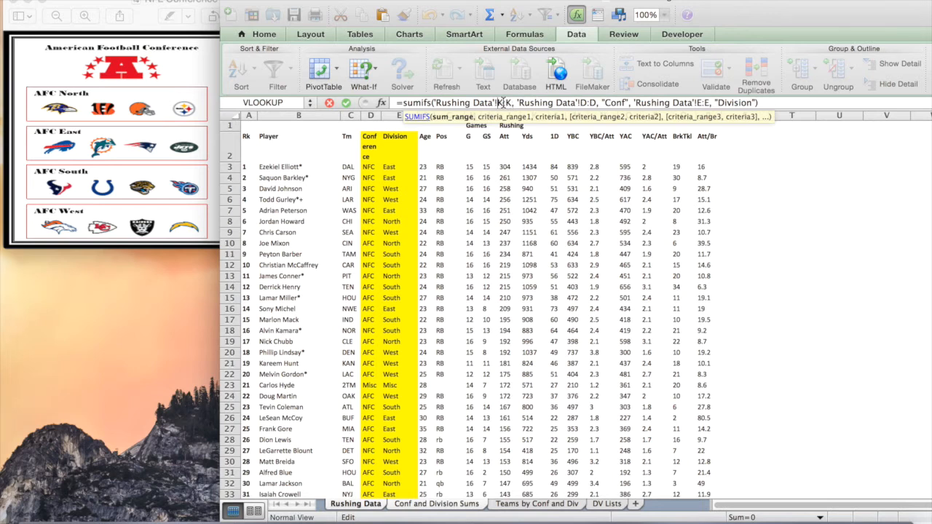
left_click(501, 103)
type("$")
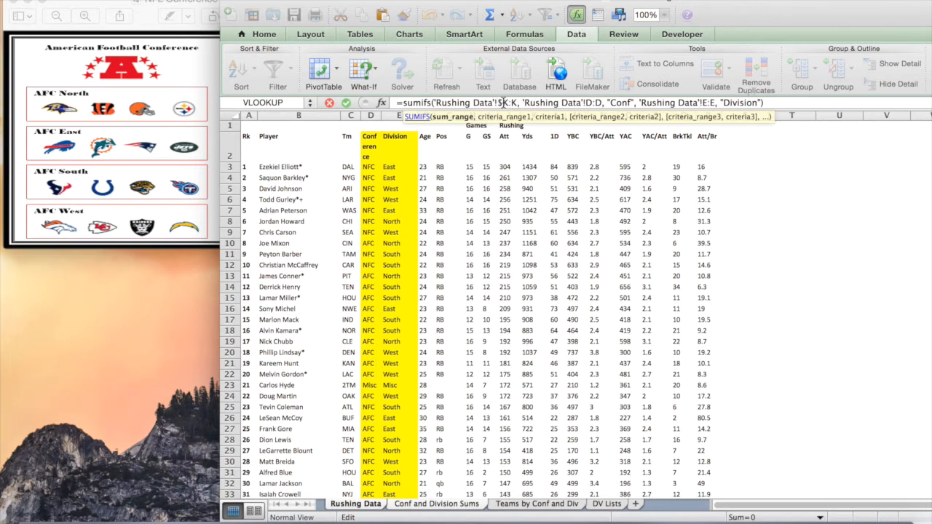
key("Right")
key("Right")
type("$")
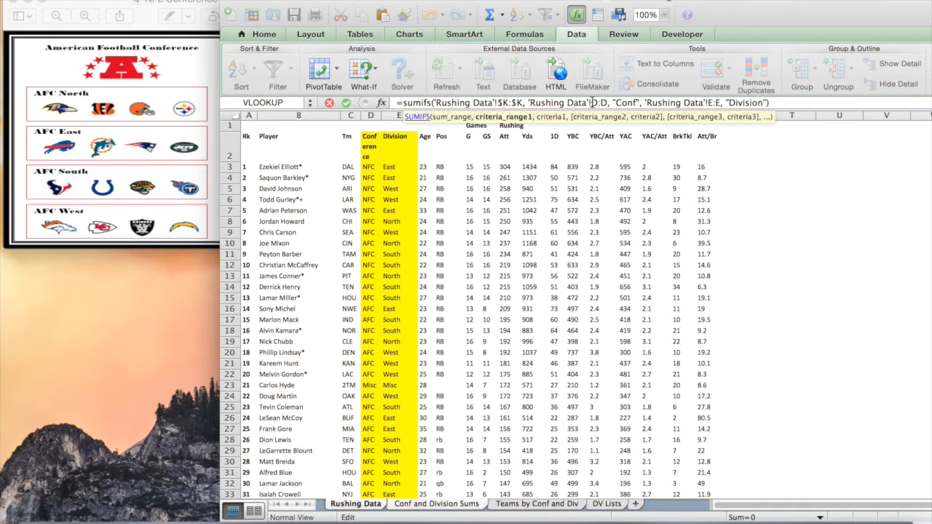
Step: Make the first criteria range an absolute column reference, 'Rushing Data'!$D:$D
left_click(592, 103)
type("$")
key("Right")
key("Right")
type("$")
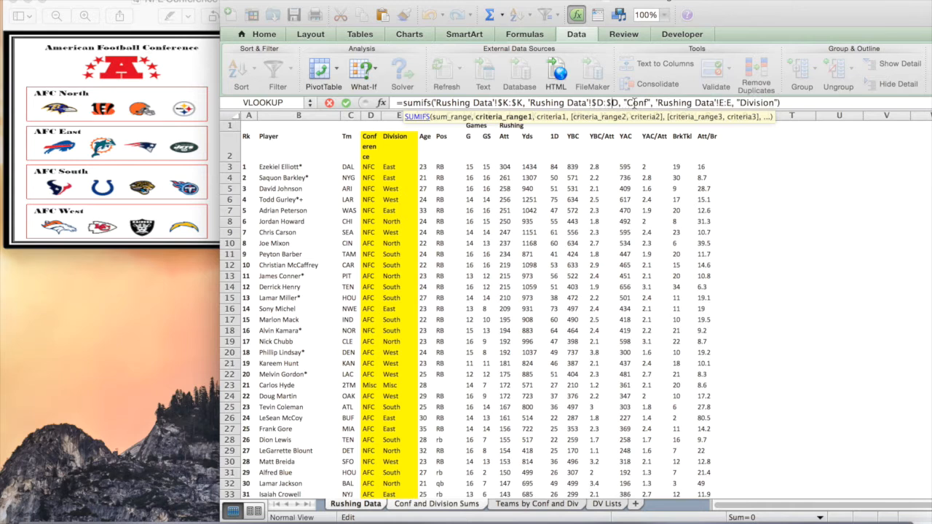
Step: Make the second criteria range absolute, 'Rushing Data'!$E:$E, and commit the SUMIFS formula in C2
left_click(720, 103)
type("$")
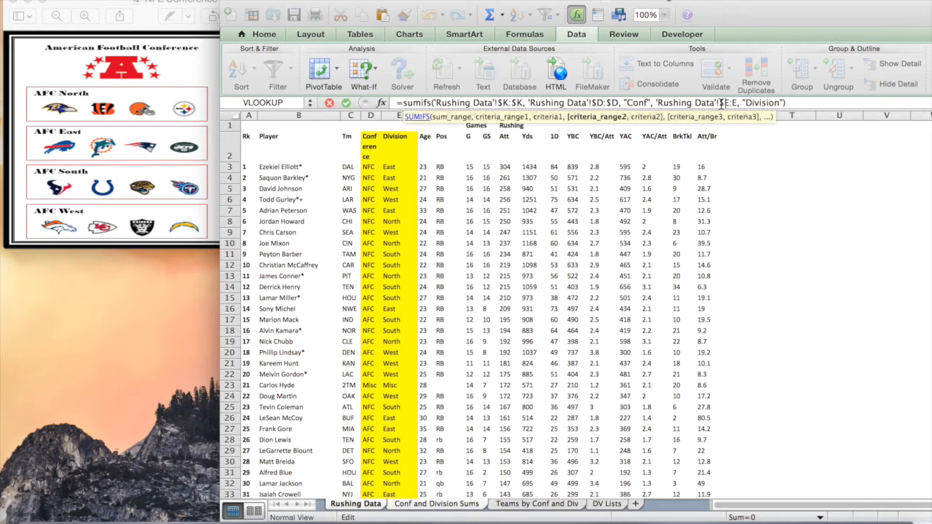
key("Right")
key("Right")
type("$")
left_click(795, 103)
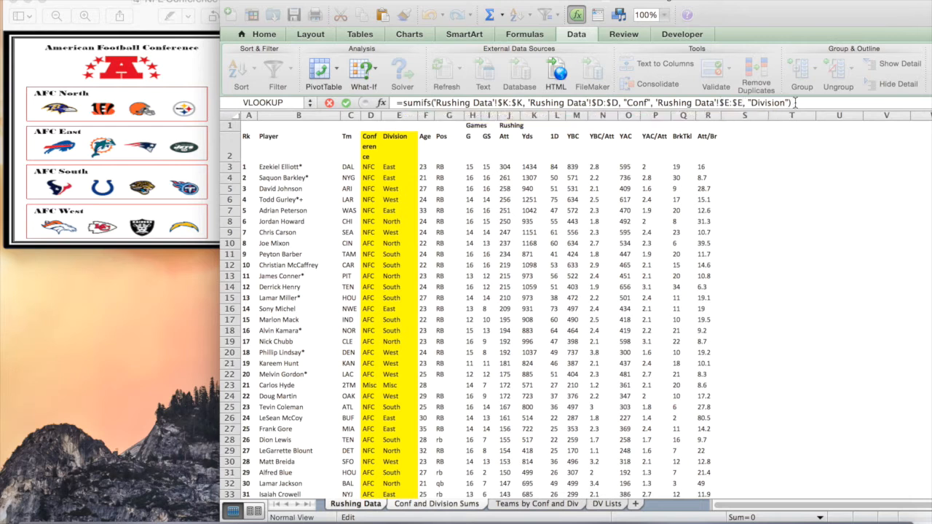
key("Return")
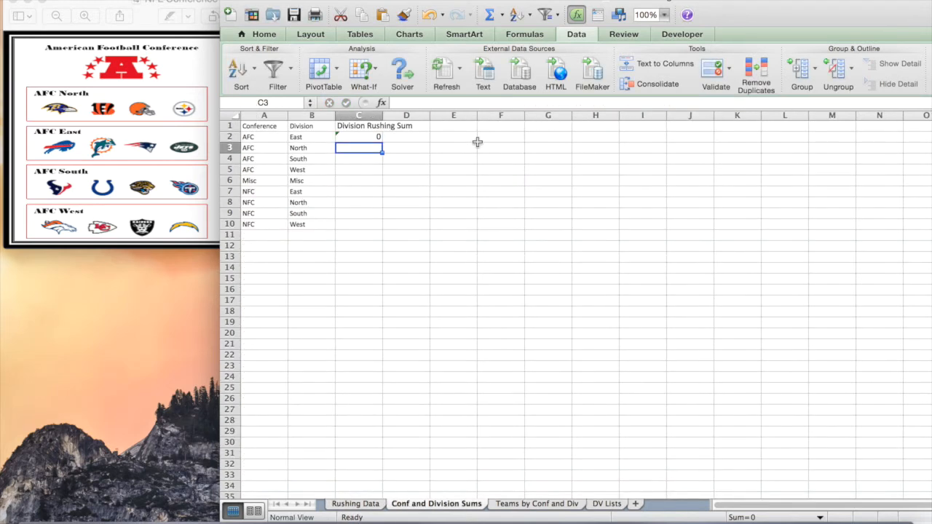
Step: Replace the "Conf" placeholder in the C2 formula with a reference to the conference cell A2
left_click(368, 137)
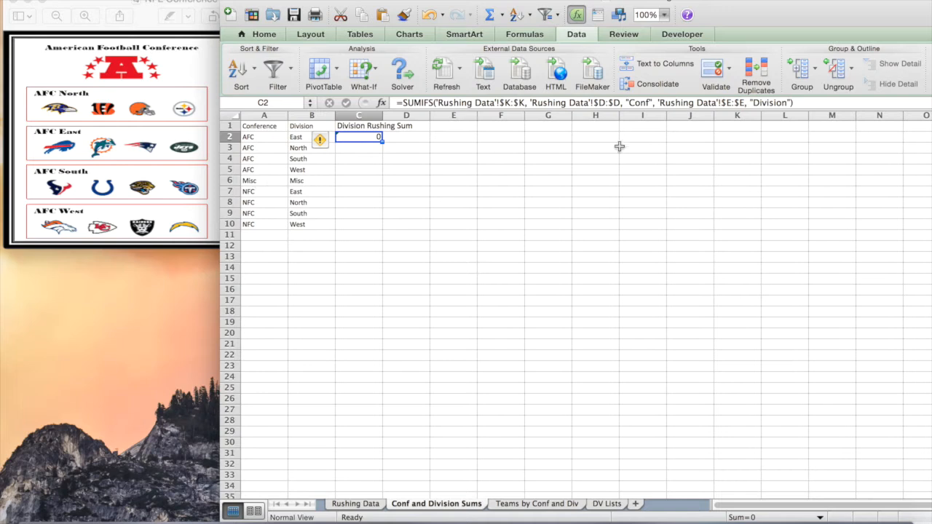
left_click(757, 103)
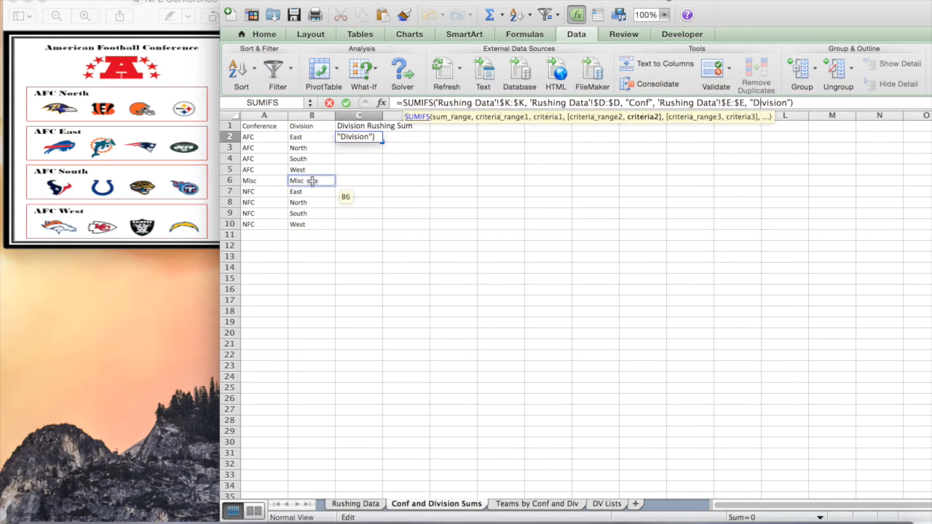
left_click_drag(626, 103, 652, 104)
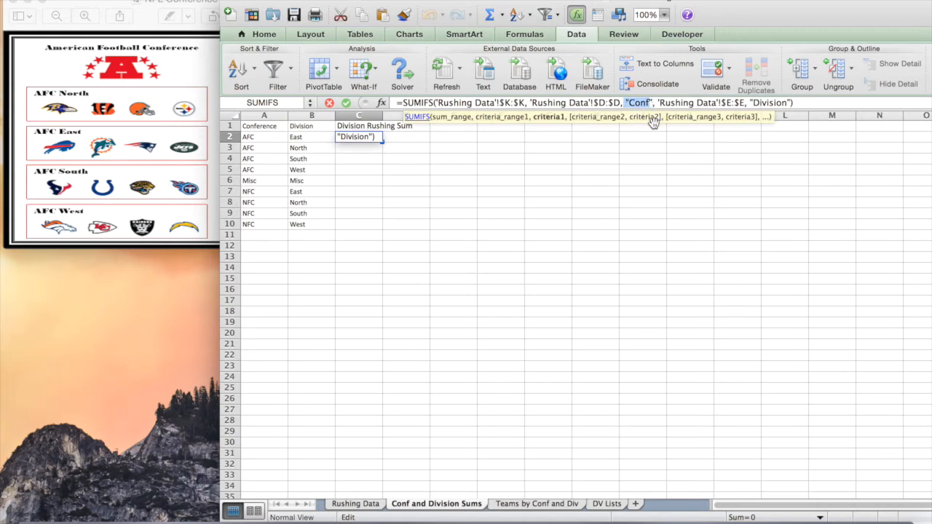
type("\"")
key("BackSpace")
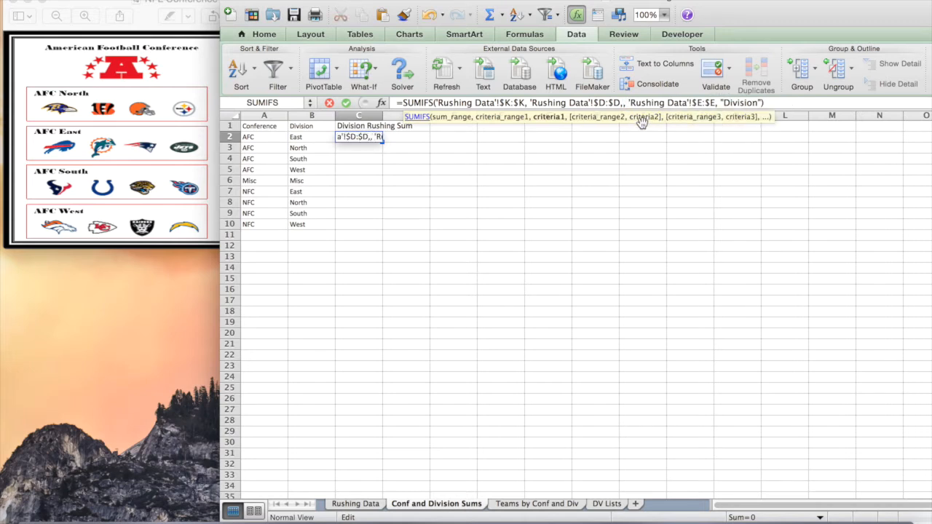
left_click(262, 139)
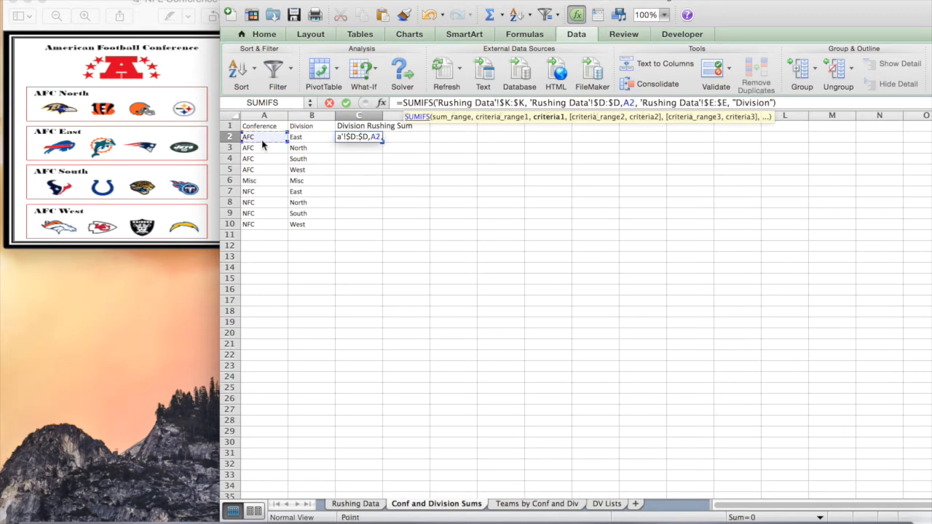
Step: Replace the "Division" placeholder in the C2 formula with a reference to the division cell B2 and commit it
left_click_drag(734, 102, 773, 103)
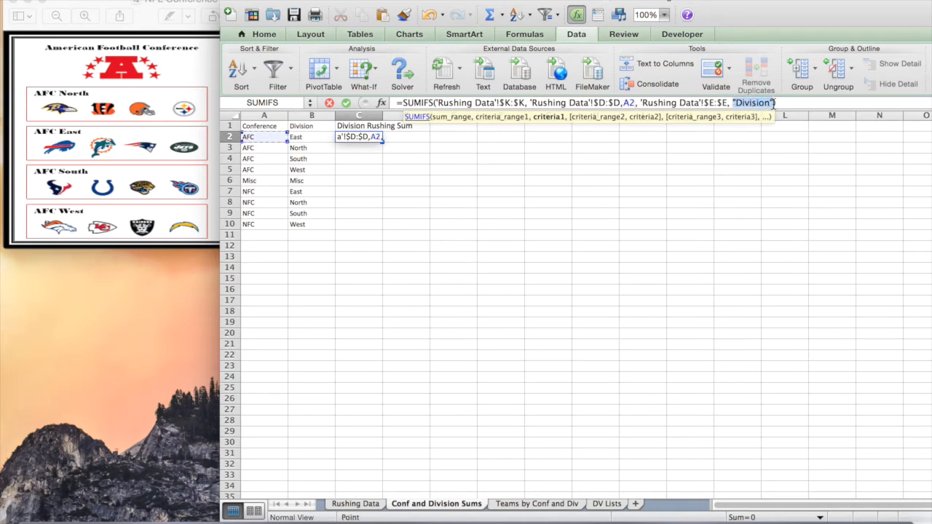
key("BackSpace")
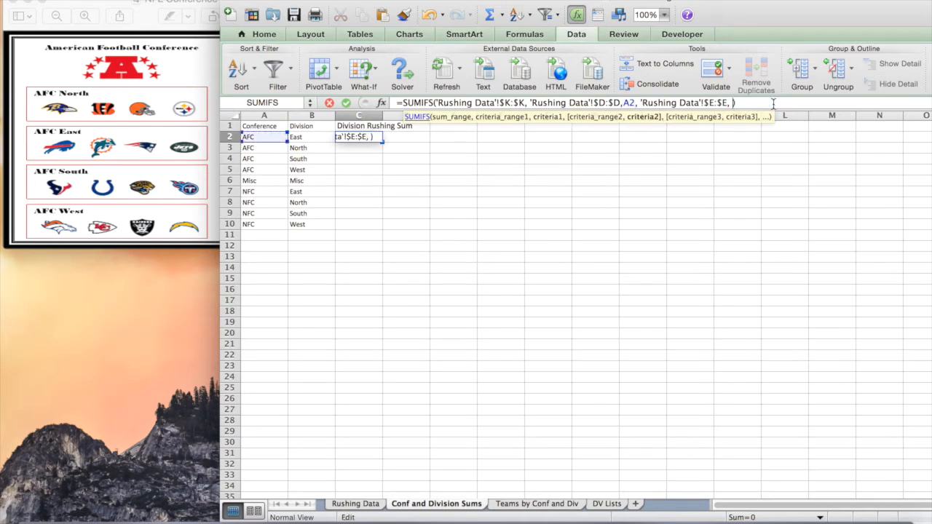
left_click(309, 137)
key("Return")
Step: Fill the SUMIFS formula from C2 down to C10 for every conference and division pair
left_click(357, 137)
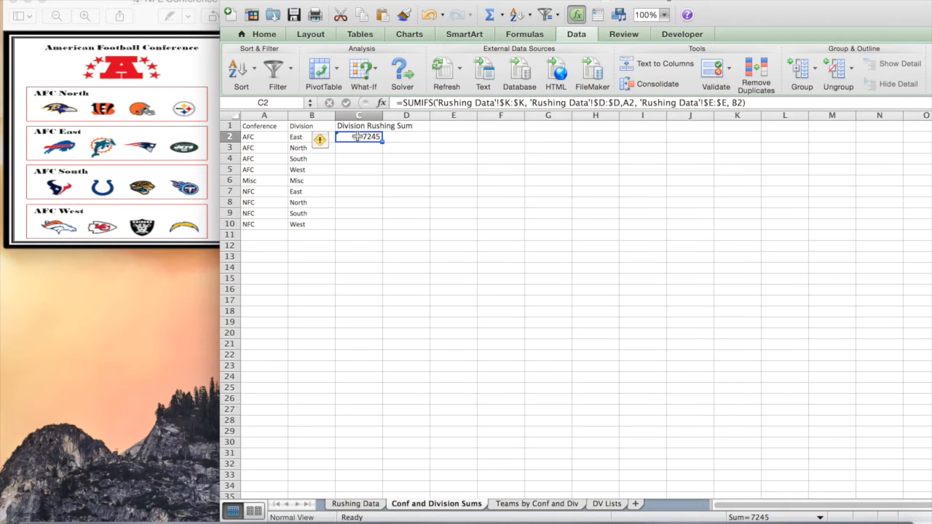
left_click_drag(383, 144, 381, 221)
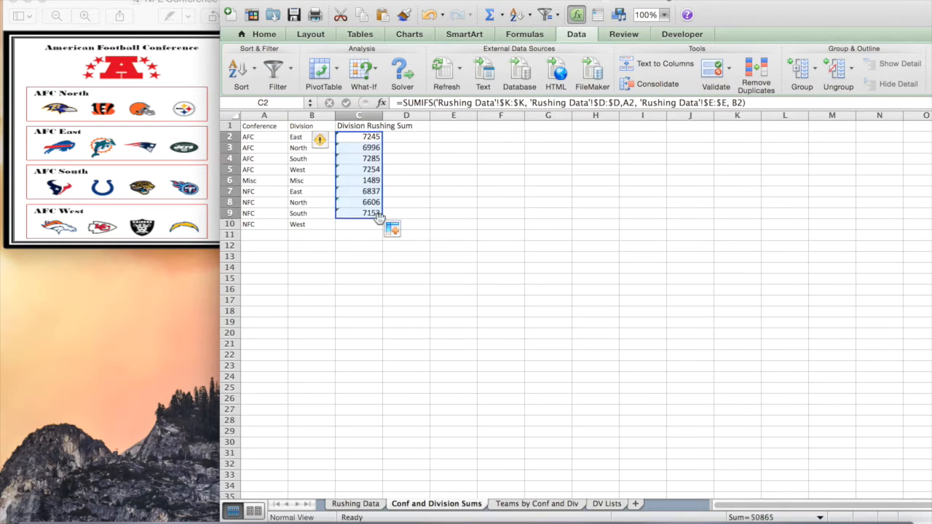
left_click_drag(381, 218, 386, 230)
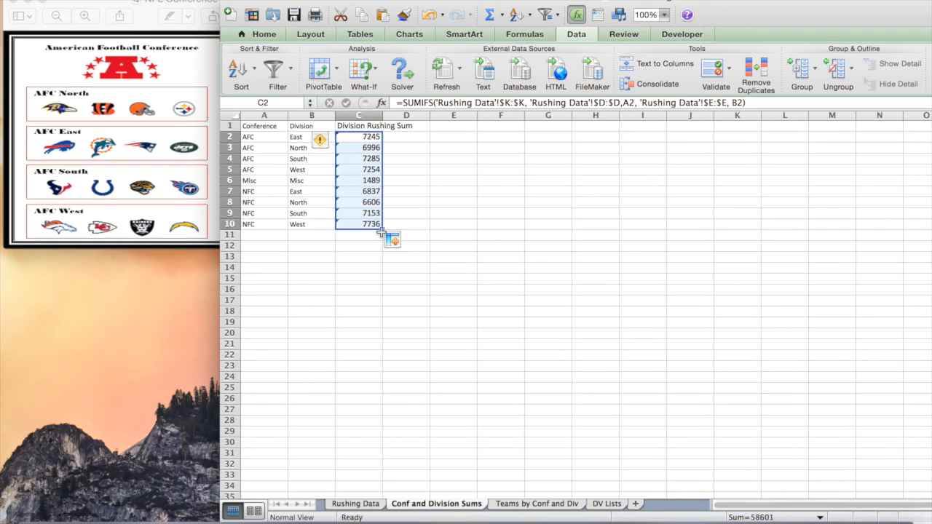
Step: Enter =SUM(C2:C10) in C11 to add up all the division rushing sums
double_click(357, 237)
type("=sum")
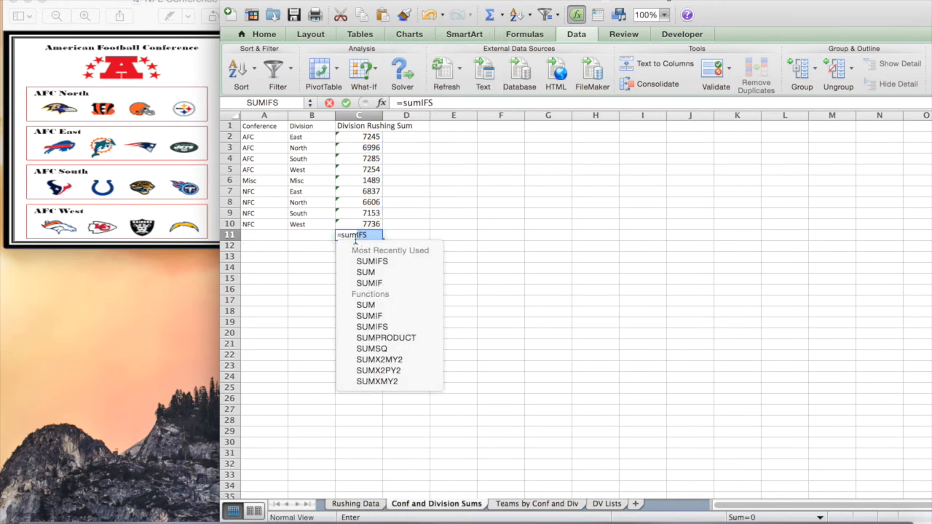
key("BackSpace")
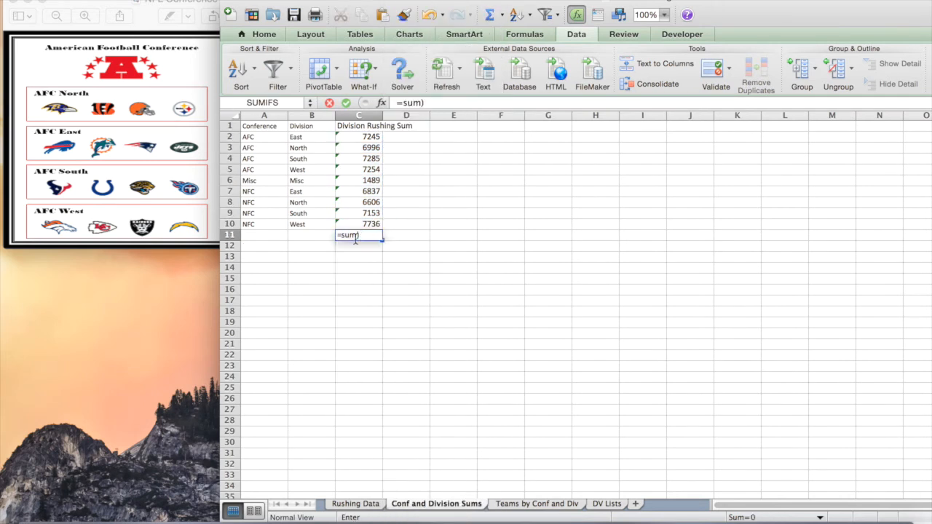
type("(")
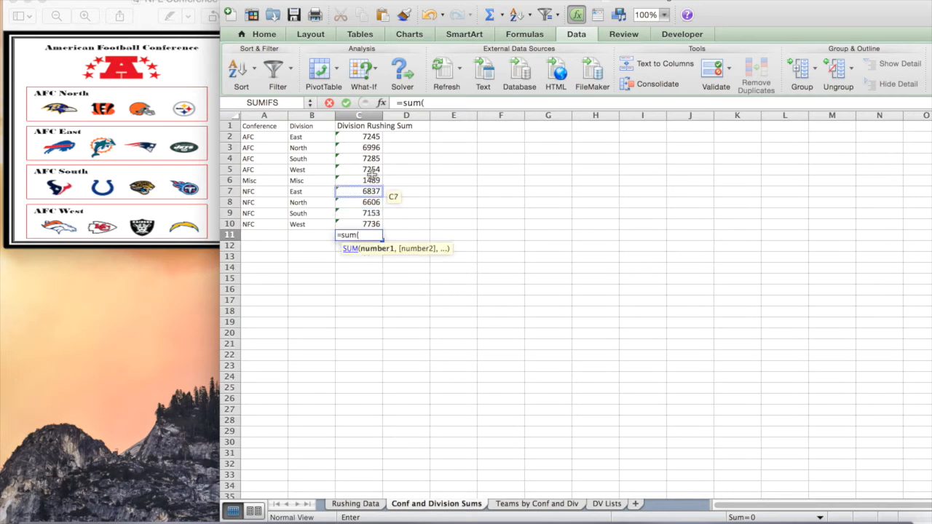
left_click_drag(366, 138, 367, 220)
type(")")
key("Return")
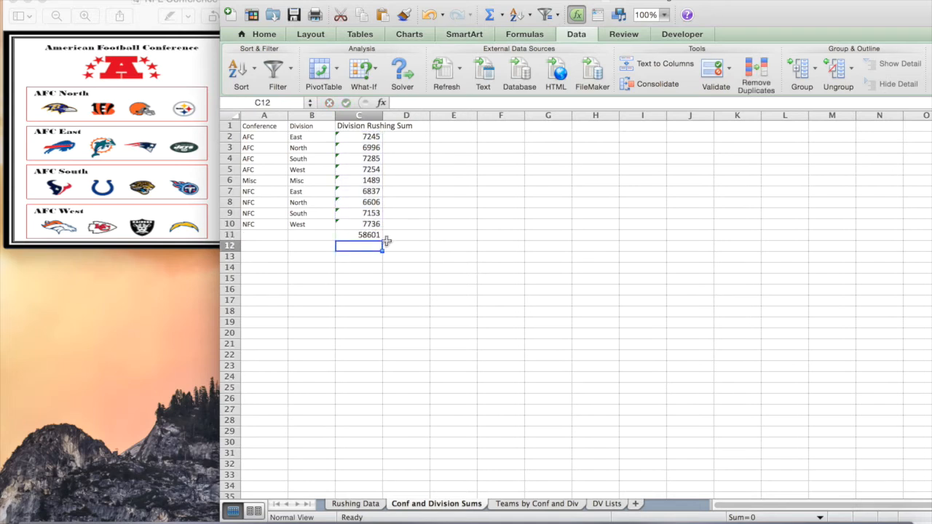
Step: Label the sum with "Total" in B11 and insert a blank row above the total row
left_click(318, 236)
type("Total")
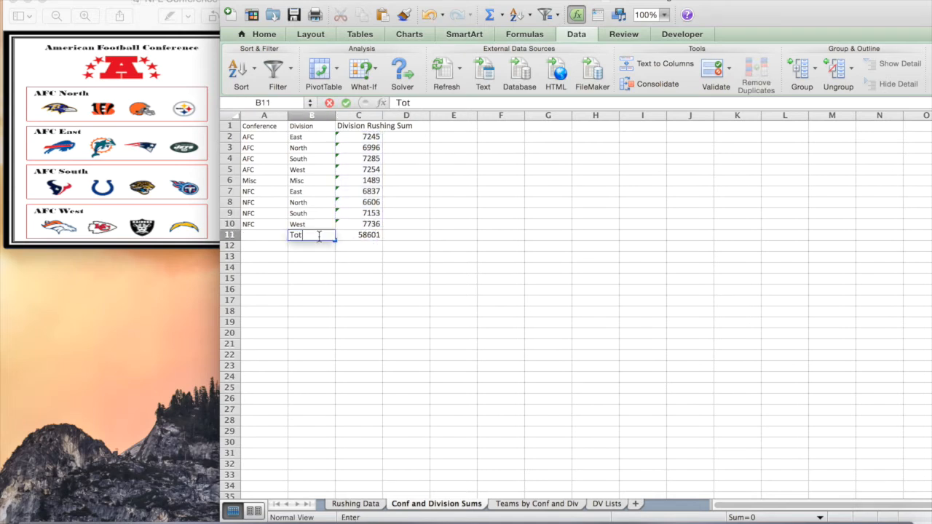
key("Return")
left_click(233, 234)
right_click(234, 234)
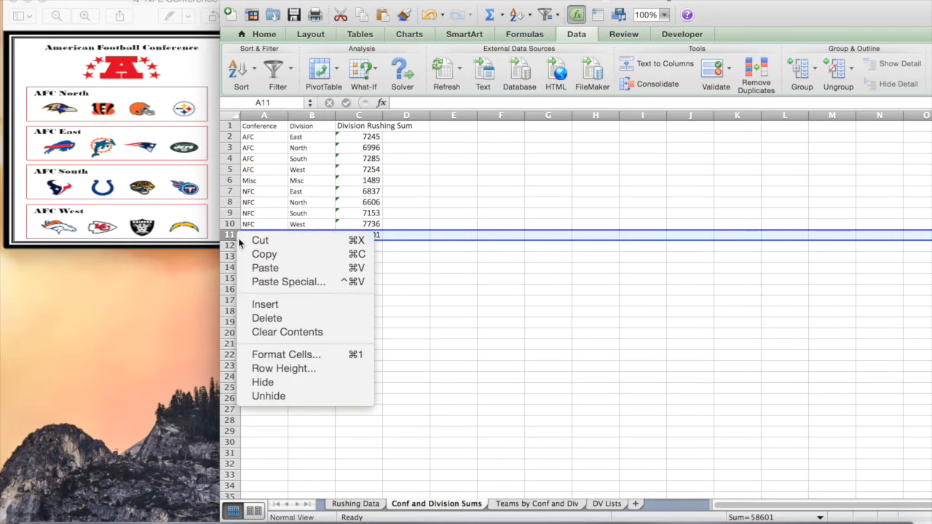
left_click(259, 305)
left_click(348, 257)
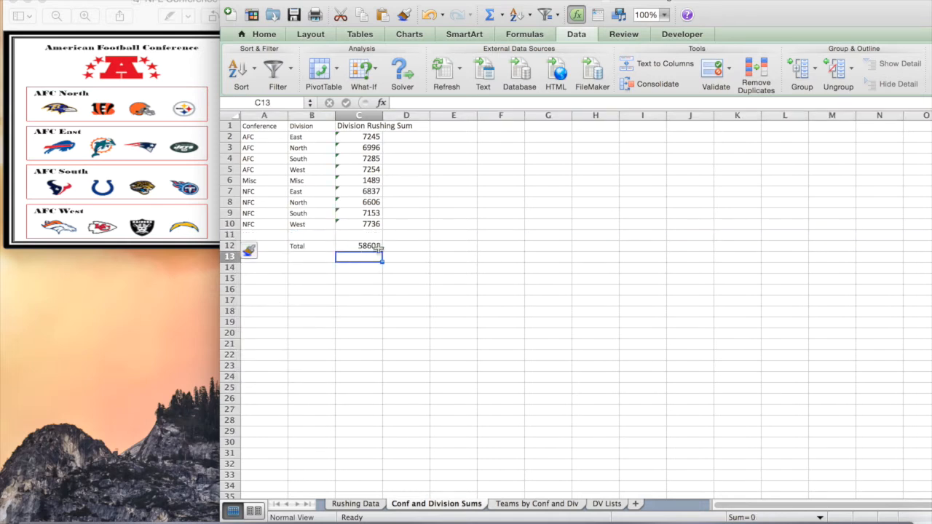
Step: Ignore the empty-cell reference error flagged on the formula in C2
left_click(360, 136)
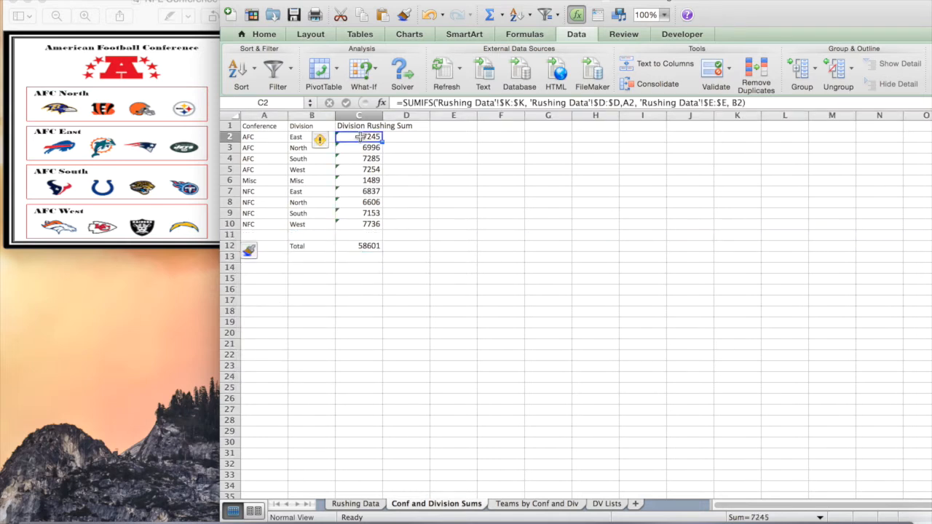
left_click(325, 139)
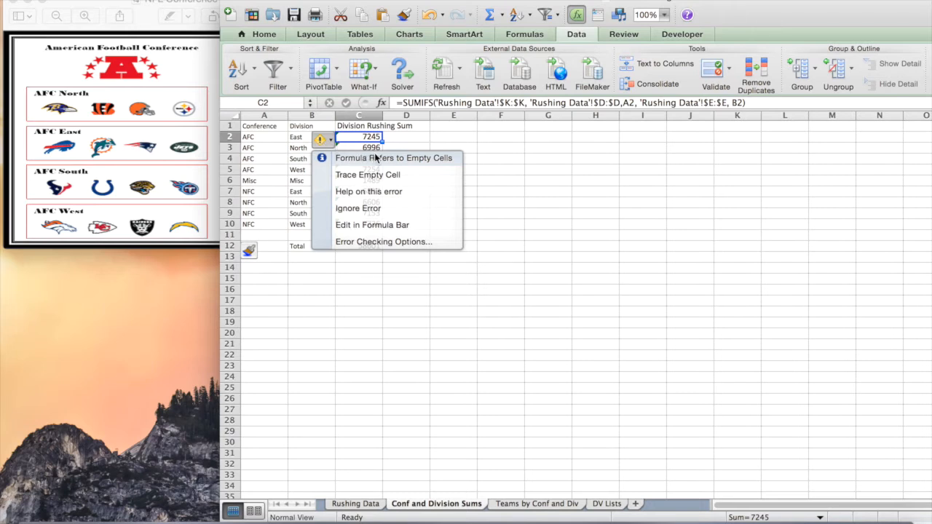
left_click(380, 209)
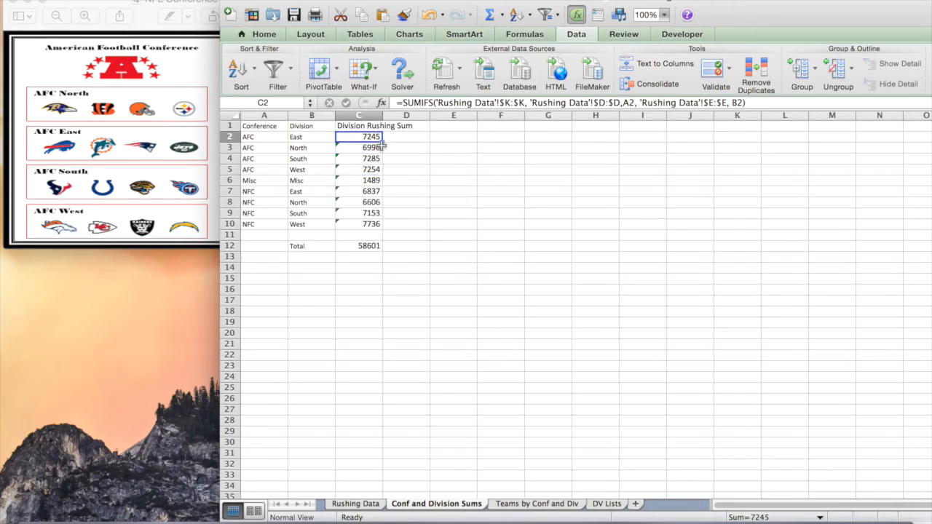
left_click(369, 221, "shift")
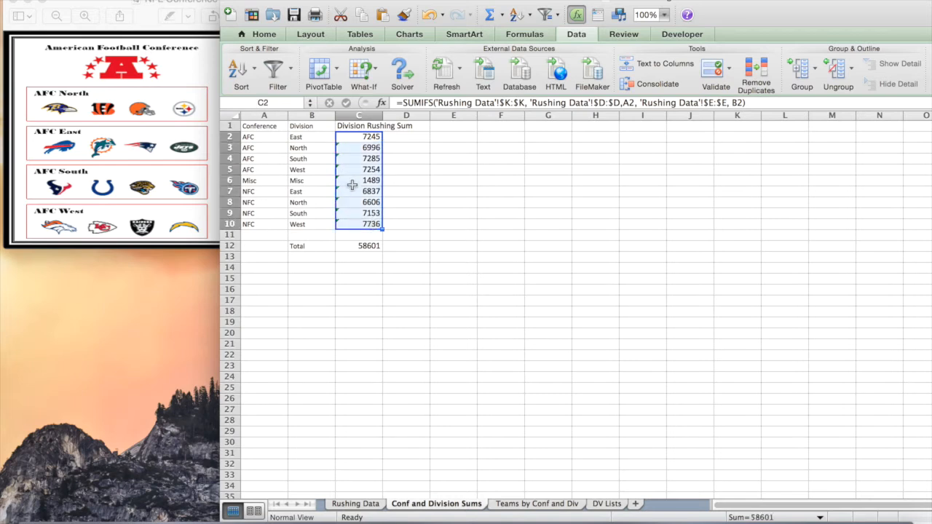
right_click(340, 150)
left_click(417, 136)
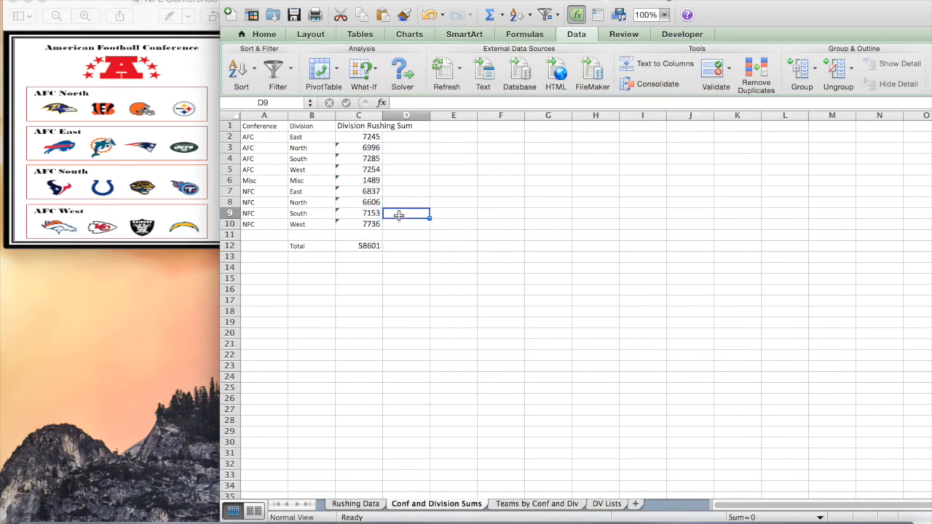
Step: Check the grand total formula in C12, the division sums above it, and the conference and division criteria cells in row 2
left_click(372, 245)
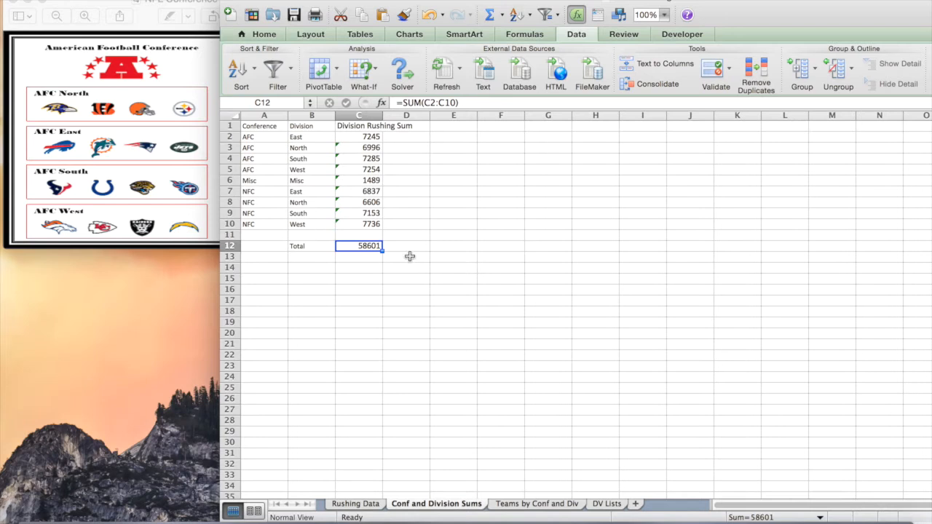
left_click(373, 142)
left_click(372, 181)
left_click(371, 212)
left_click(371, 225)
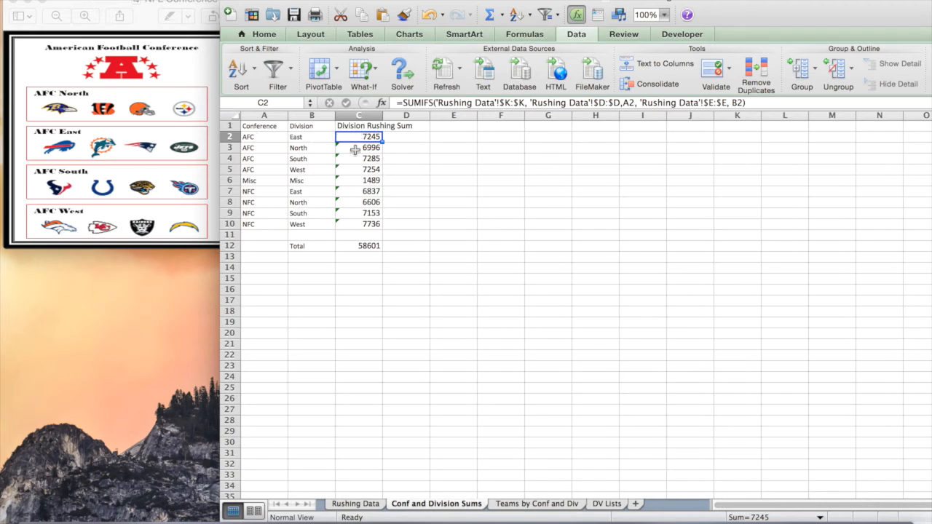
left_click(254, 136)
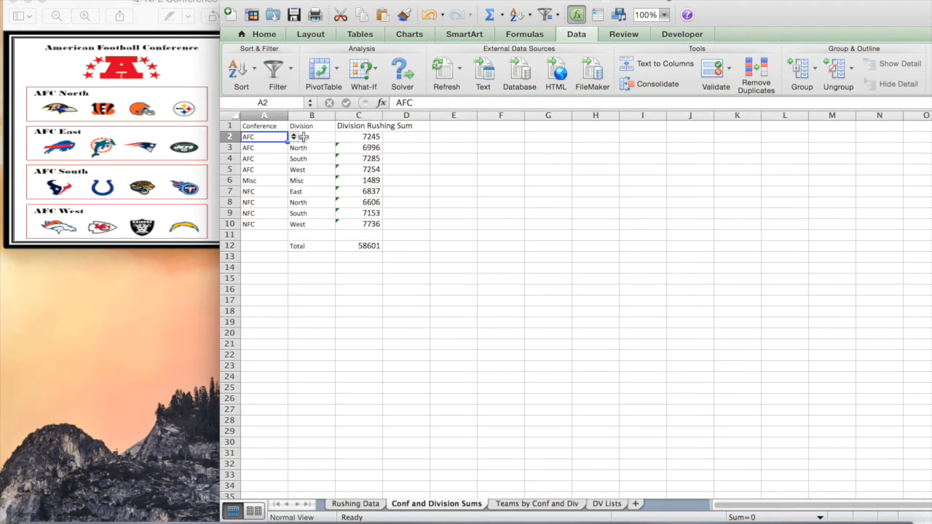
left_click(300, 137)
left_click(397, 136)
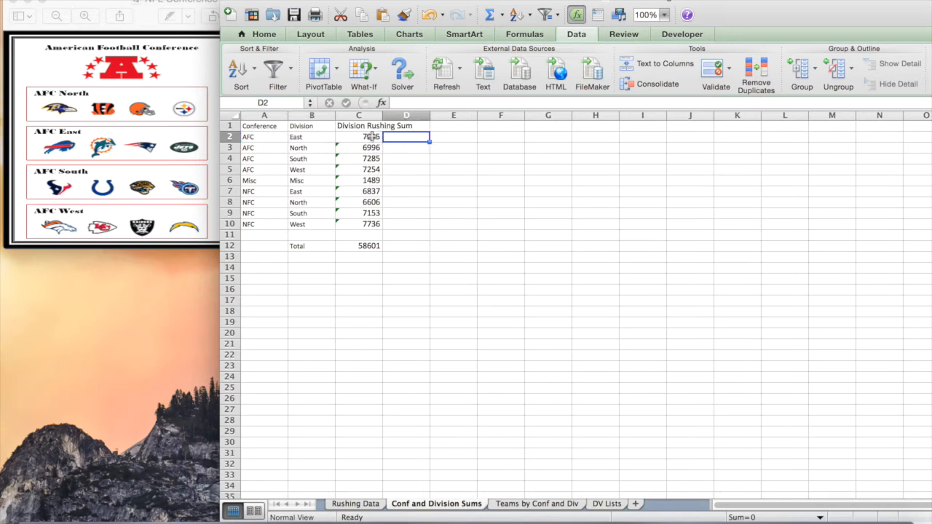
Step: Turn on filtering for the player table on the Rushing Data sheet
left_click(372, 138)
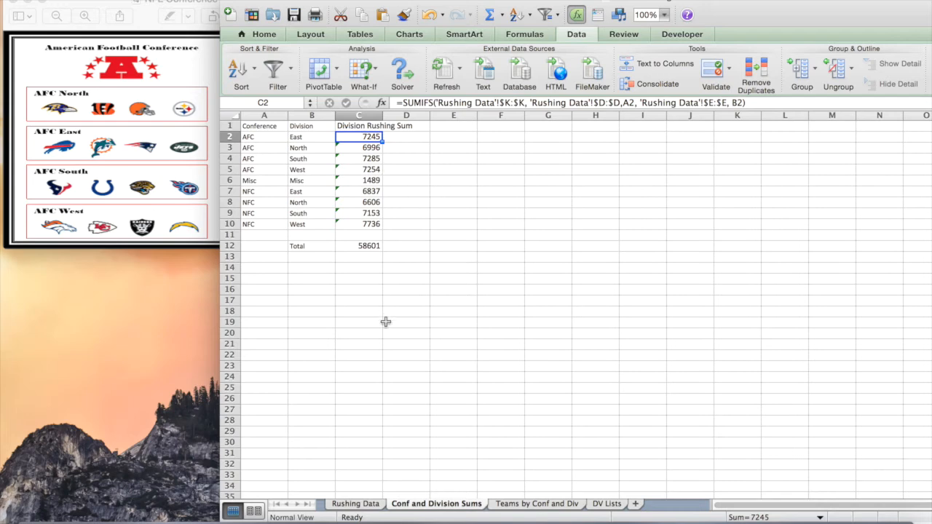
left_click(362, 503)
left_click(331, 276)
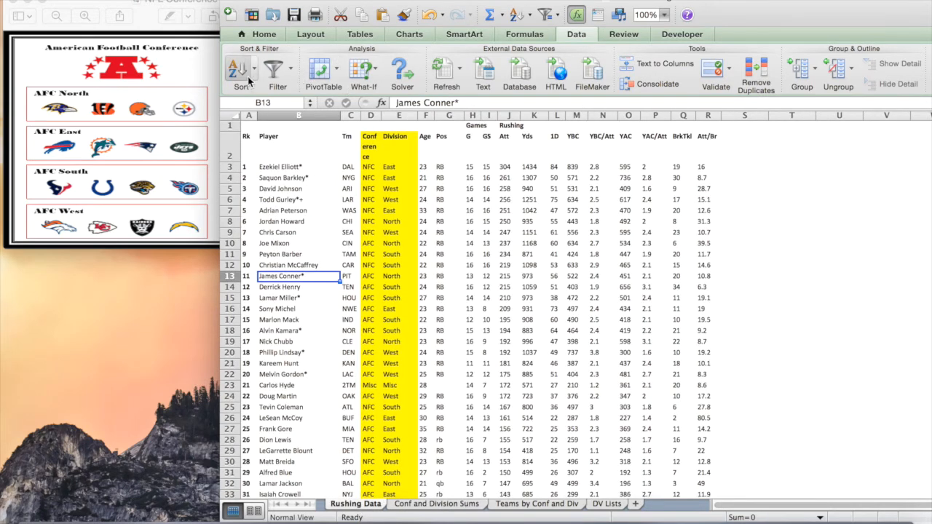
left_click(289, 72)
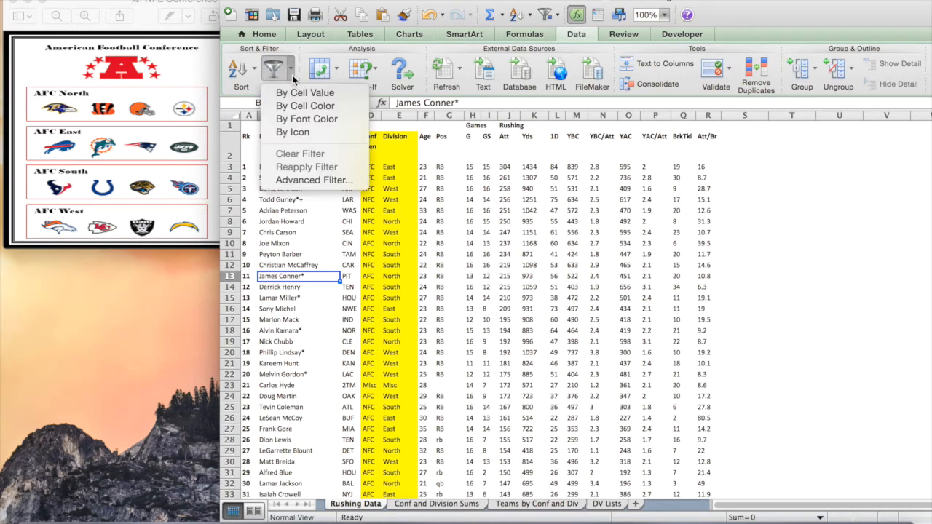
left_click(411, 220)
left_click(302, 188)
left_click(287, 166)
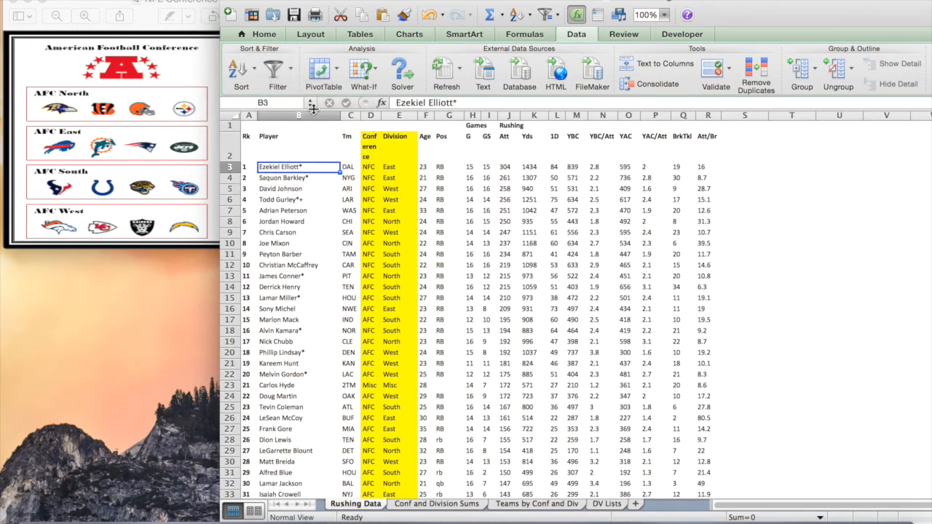
left_click(275, 70)
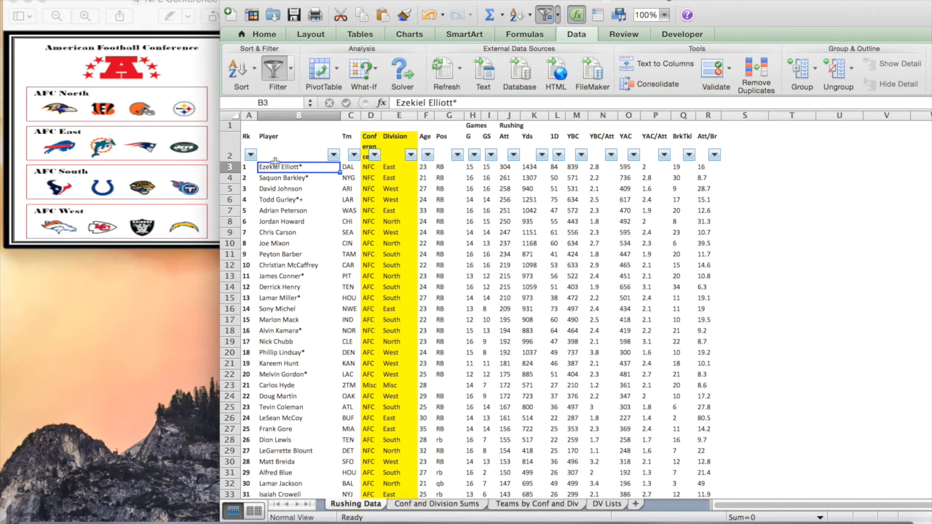
Step: Filter the Conference column of the rushing table to AFC only
left_click(333, 155)
left_click(474, 154)
left_click(474, 154)
left_click(376, 155)
left_click(376, 155)
left_click(412, 308)
left_click(413, 322)
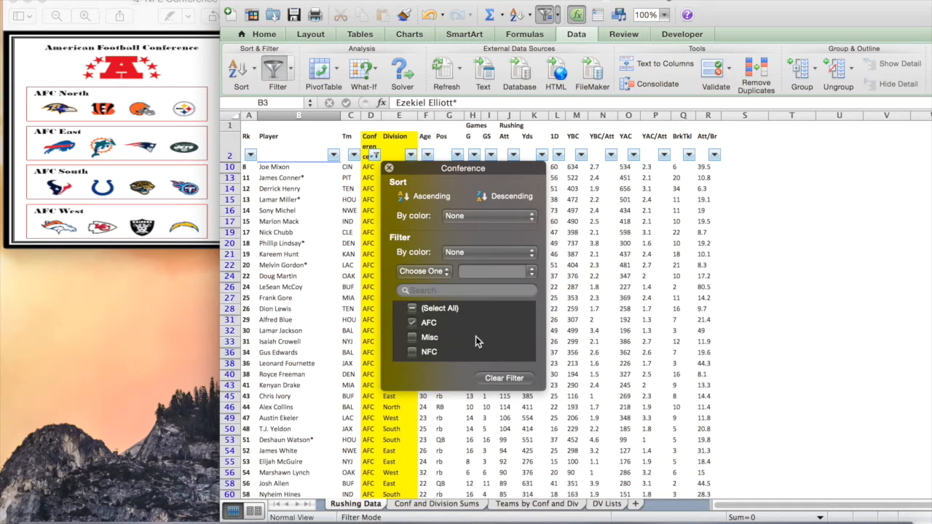
Step: Filter the Division column to East only
left_click(411, 155)
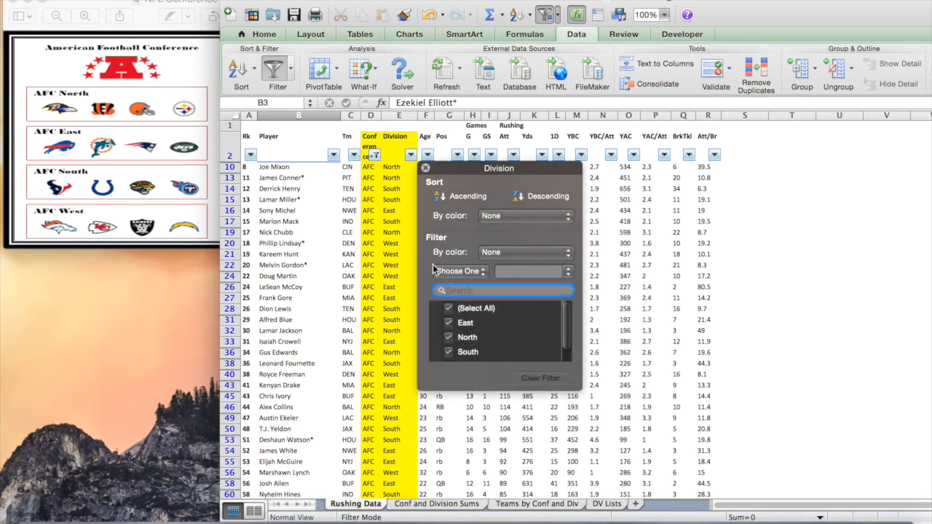
left_click(449, 309)
left_click(448, 323)
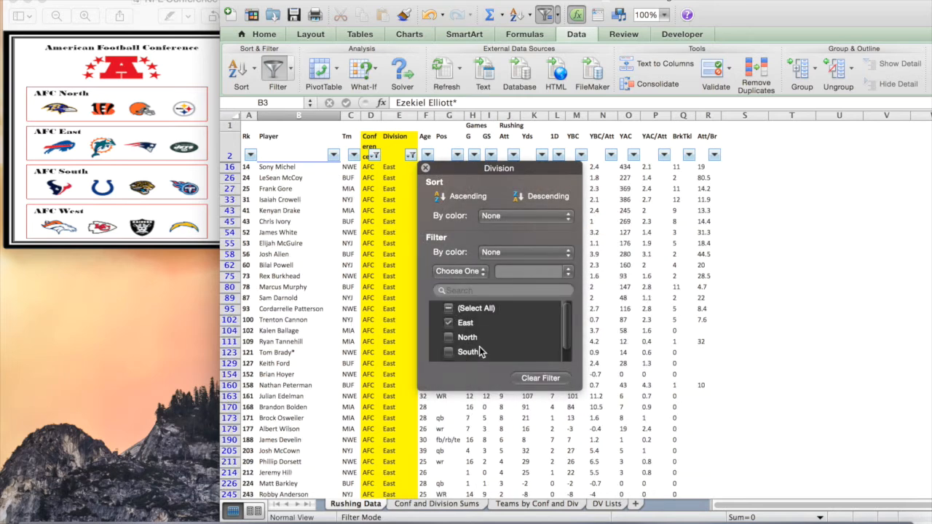
left_click(426, 169)
Step: Review the filtered AFC East rows and select their Yds values from K16 down to row 313 to verify the division sum
scroll(401, 337, "down", 1)
scroll(401, 337, "down", 6)
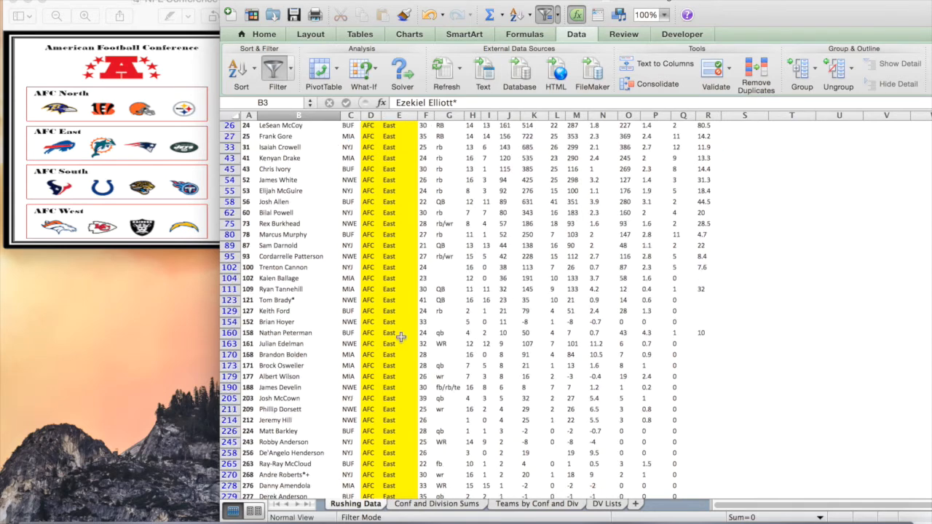
scroll(401, 337, "up", 7)
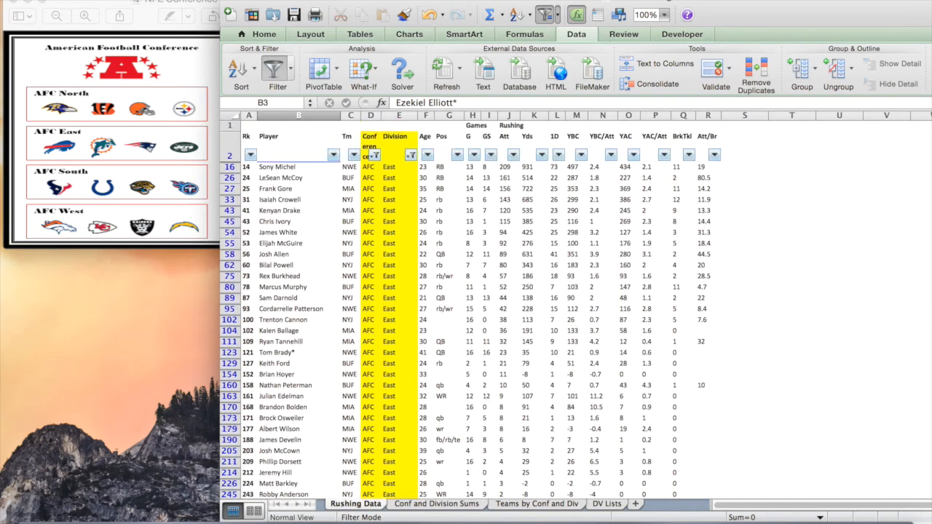
left_click(259, 1)
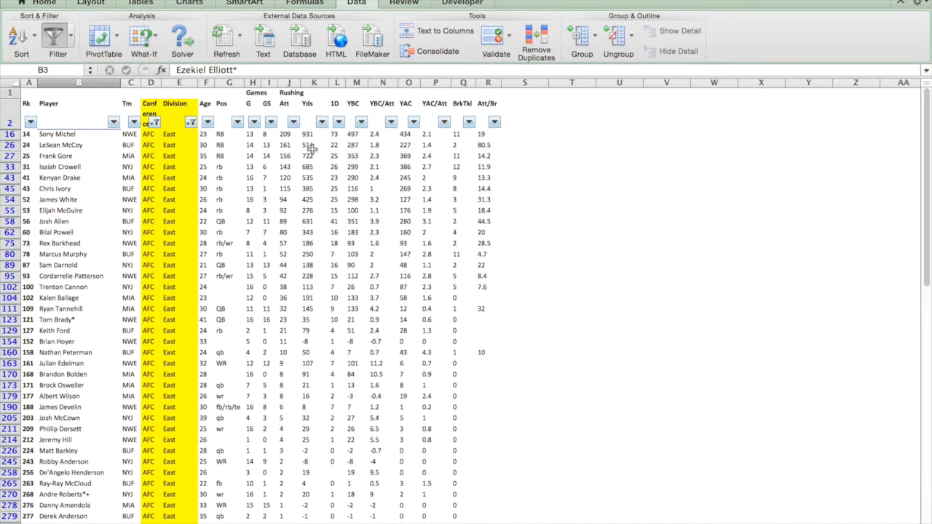
left_click_drag(307, 135, 312, 452)
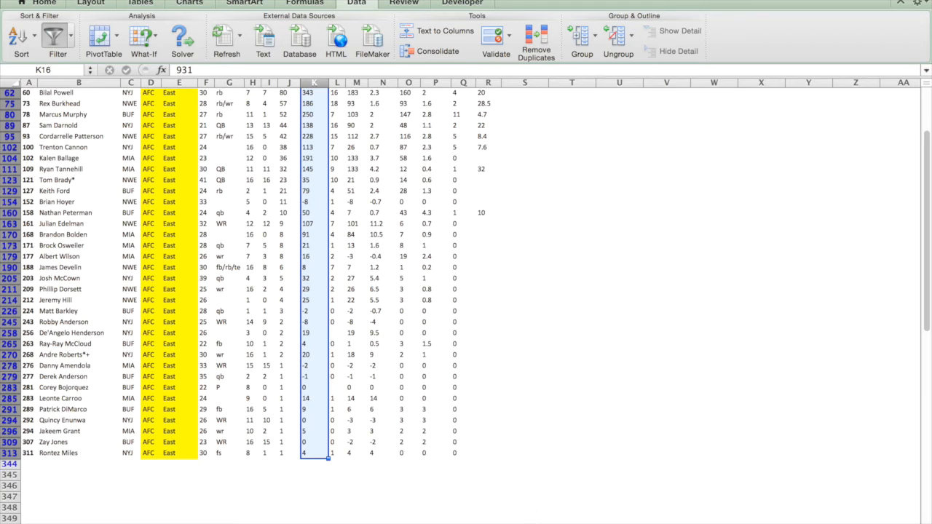
scroll(249, 397, "up", 5)
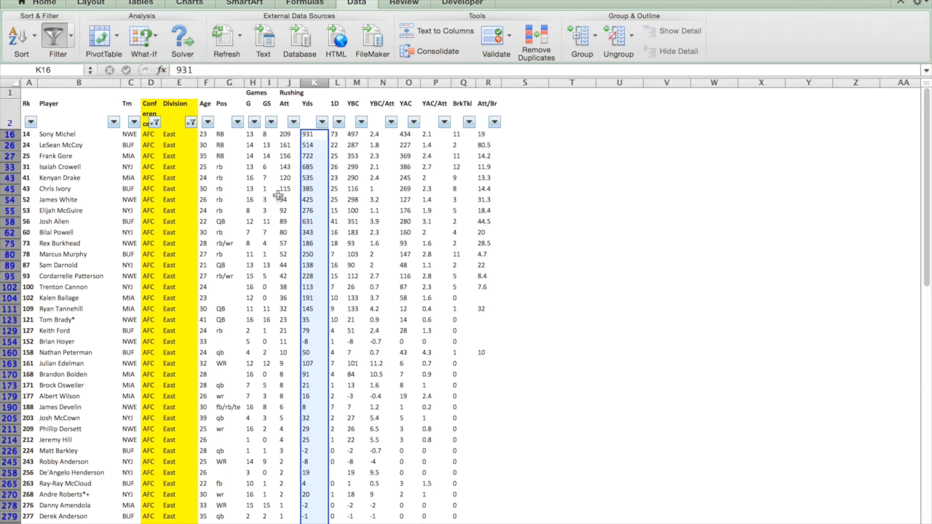
Step: Turn off filtering on the rushing table so that all players are listed
left_click(57, 40)
left_click(311, 254)
left_click(312, 298)
left_click(291, 179)
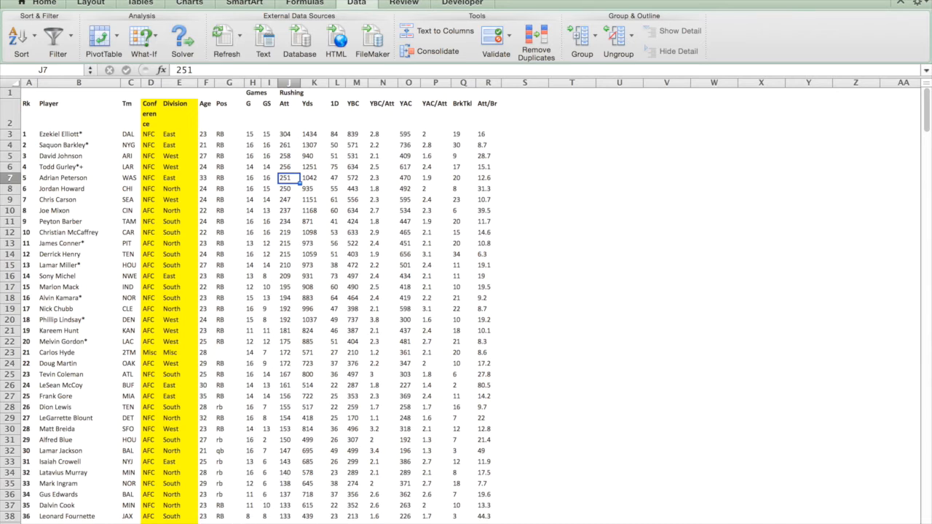
Step: Compare the grand total in C12 of the summary sheet with the sum of all Yds values from K3 down on Rushing Data
left_click(218, 522)
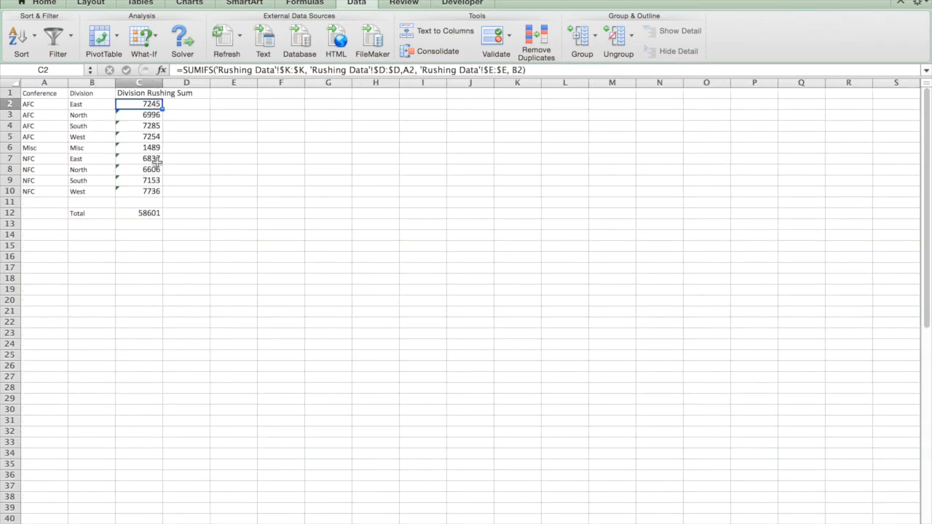
left_click(150, 190)
left_click(149, 213)
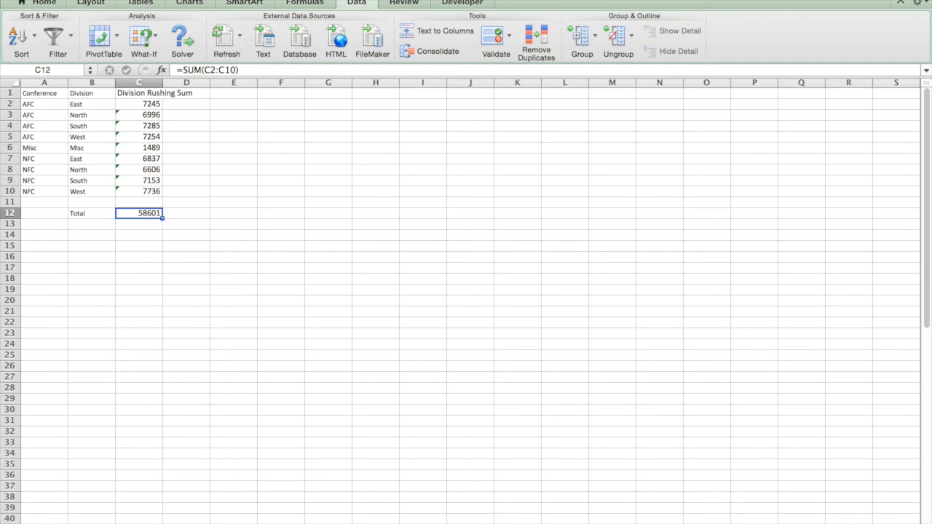
left_click(219, 523)
left_click(314, 134)
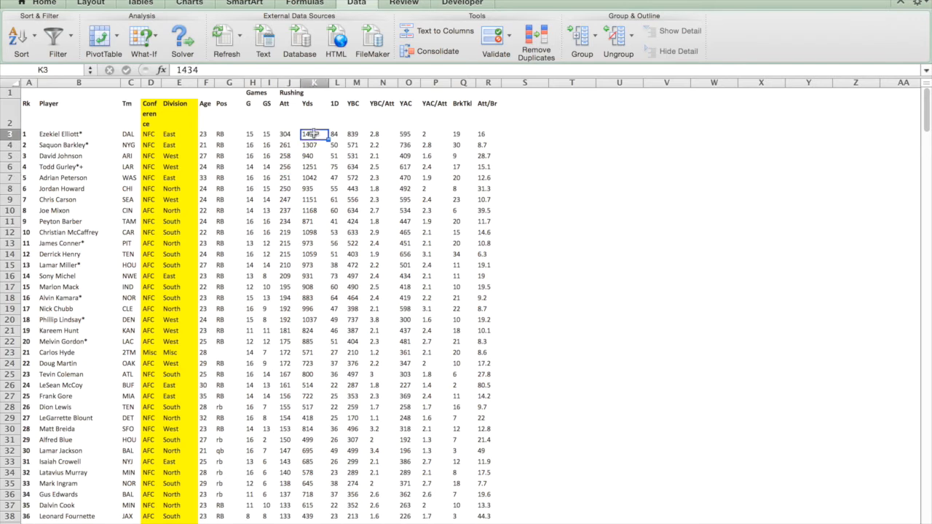
key("ctrl+shift+Down")
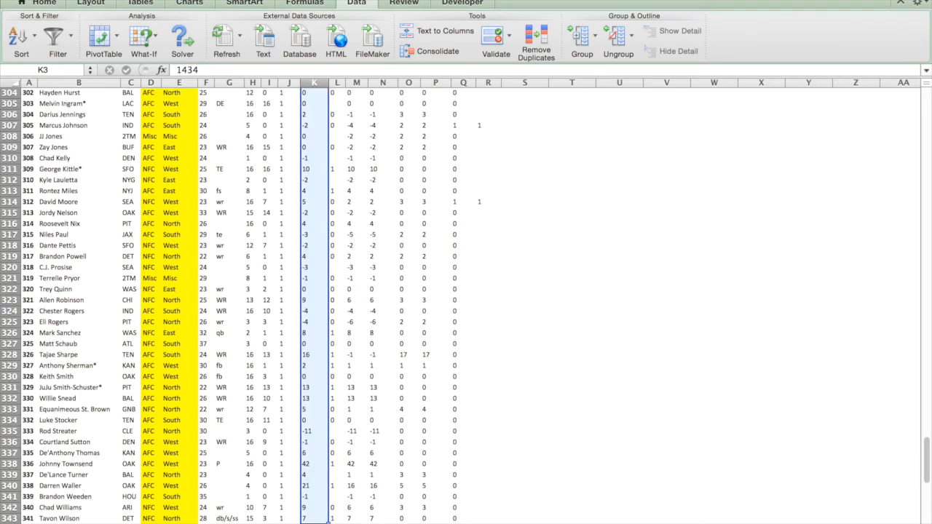
left_click(222, 523)
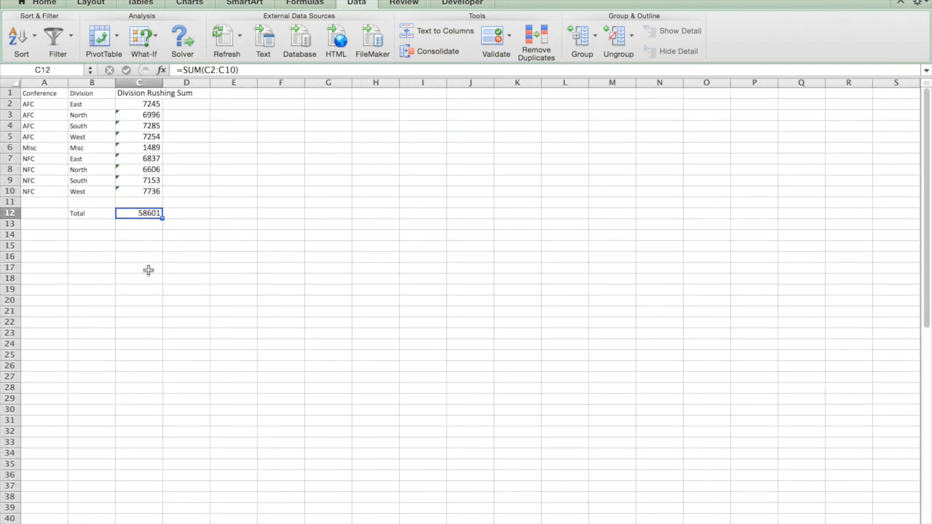
left_click(163, 354)
Step: Clear the Yds selection on the Rushing Data sheet and return to cell A1
left_click(160, 523)
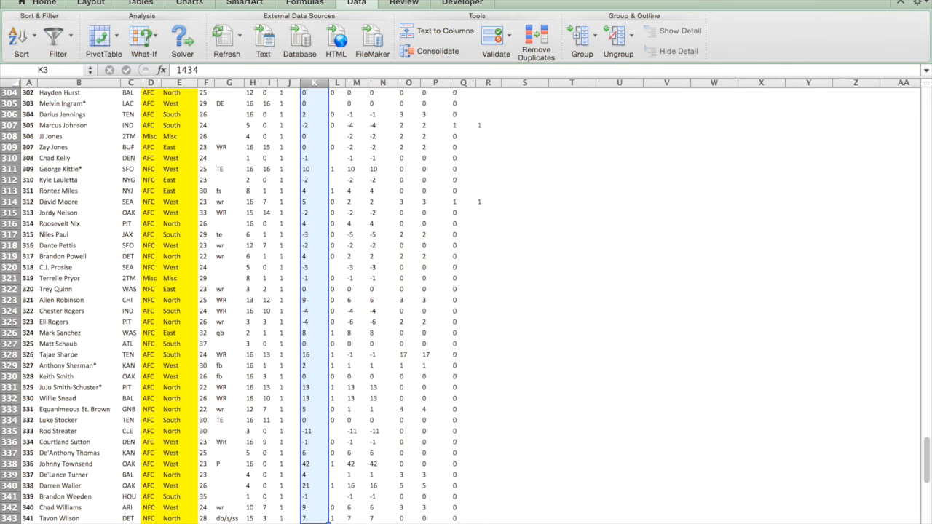
left_click(220, 389)
scroll(109, 192, "up", 20)
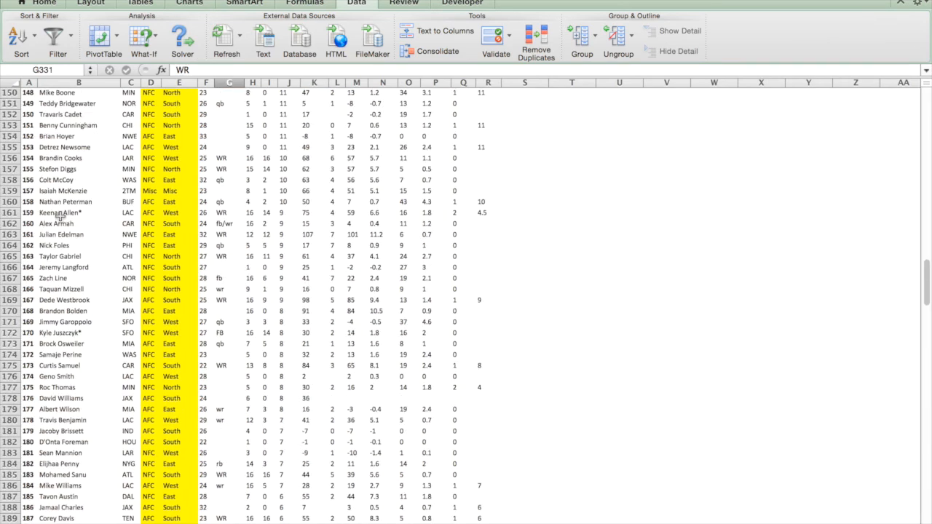
scroll(59, 214, "up", 20)
left_click(61, 217)
key("ctrl+Up")
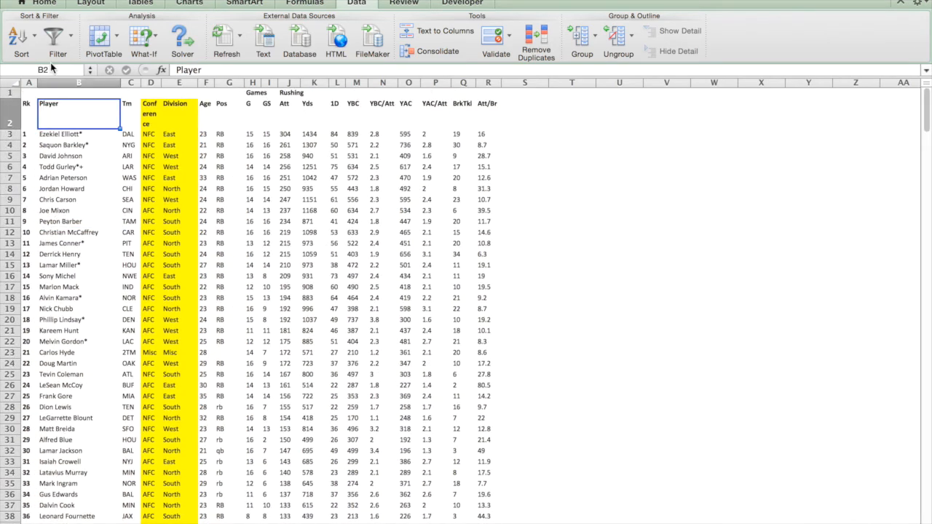
key("Left")
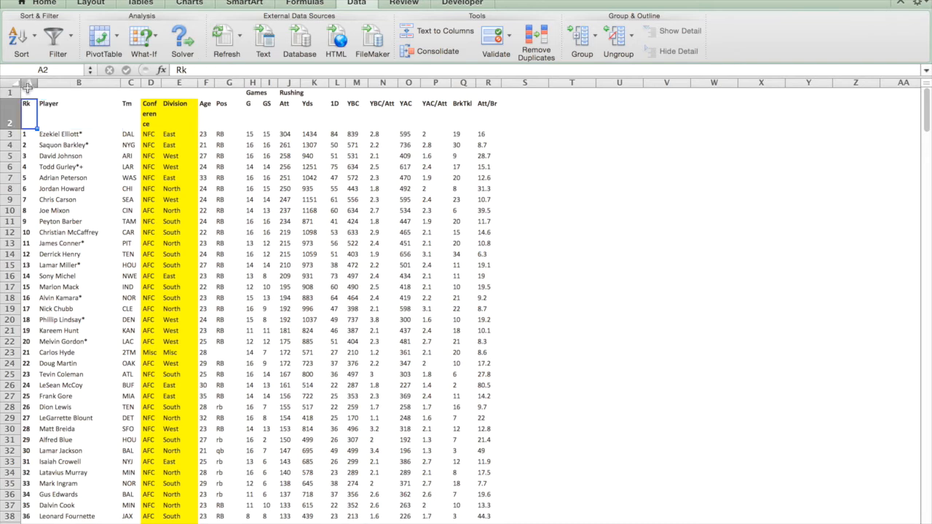
left_click(27, 88)
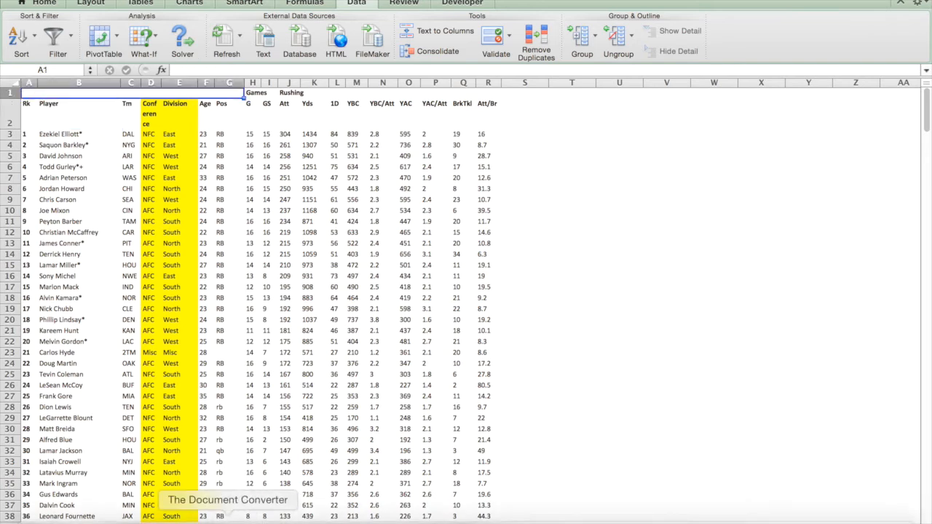
Step: Check the SUMIFS formulas of the division rushing sums in C2:C10 on the Conf and Division Sums sheet
left_click(222, 523)
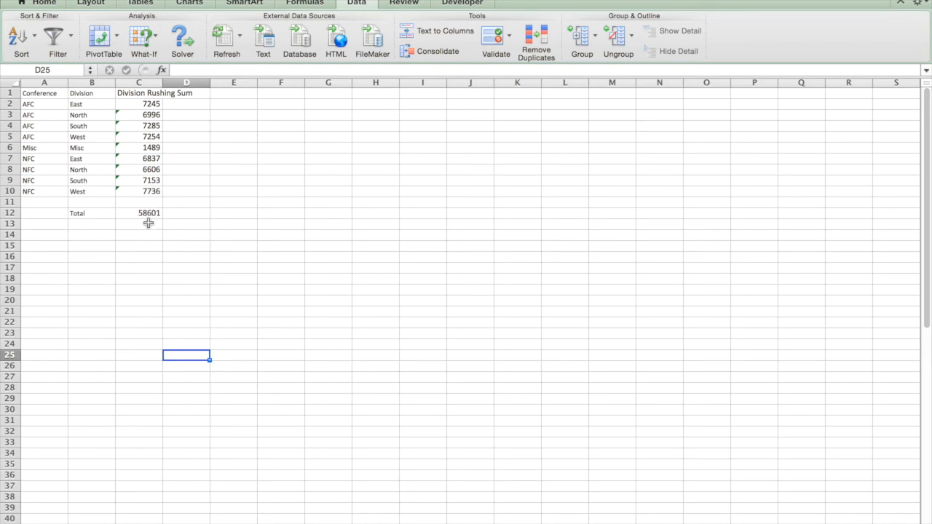
left_click(142, 192)
left_click(148, 106)
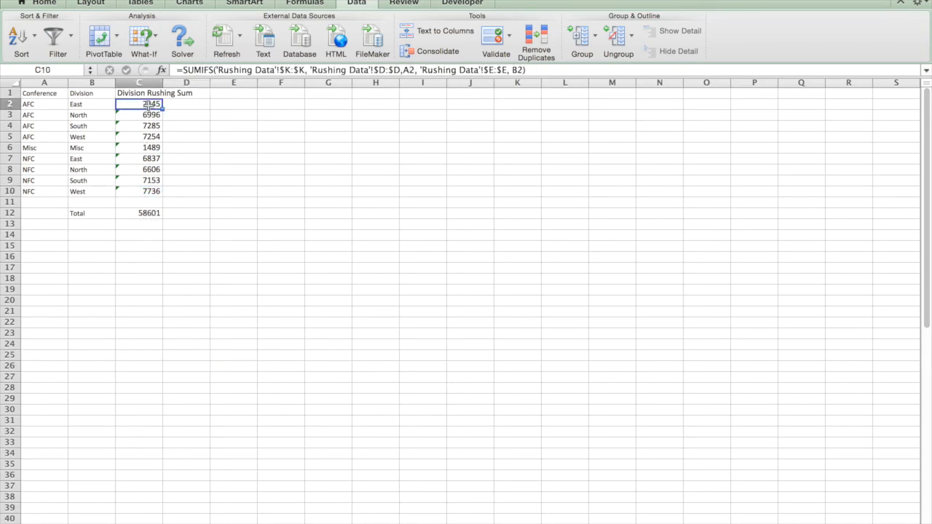
left_click(149, 128)
left_click(147, 190)
left_click(146, 179)
left_click(147, 169)
left_click(147, 158)
left_click(147, 147)
left_click(147, 129)
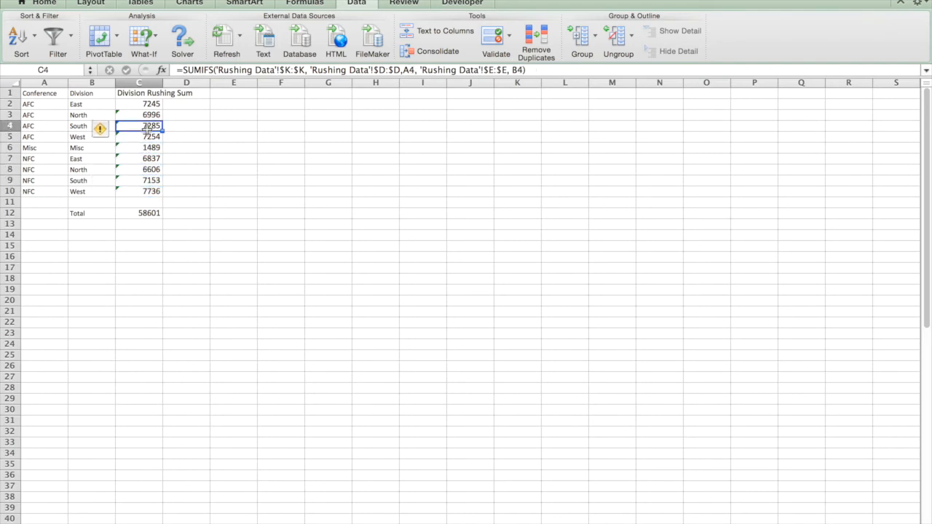
left_click(147, 106)
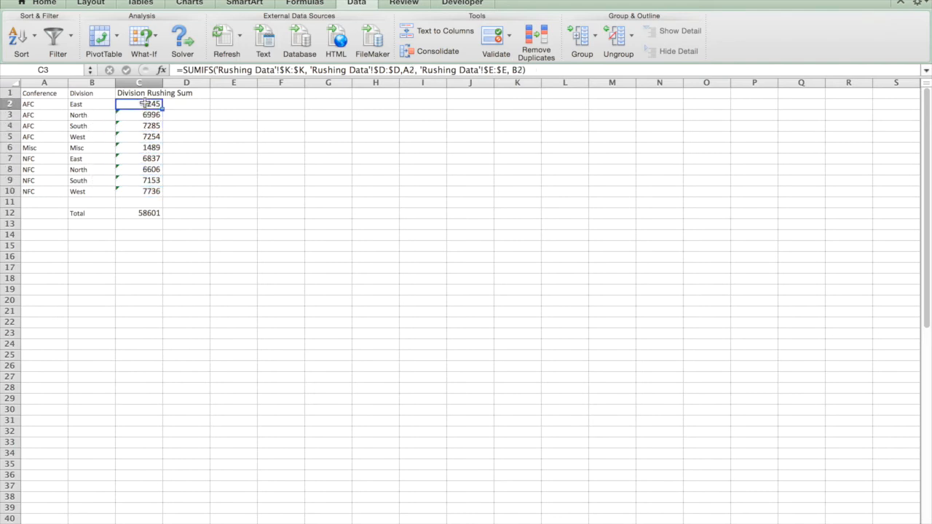
Step: Sort the division table A1:C10 by Division Rushing Sum from smallest to largest, treating row 1 as headers
left_click(43, 93)
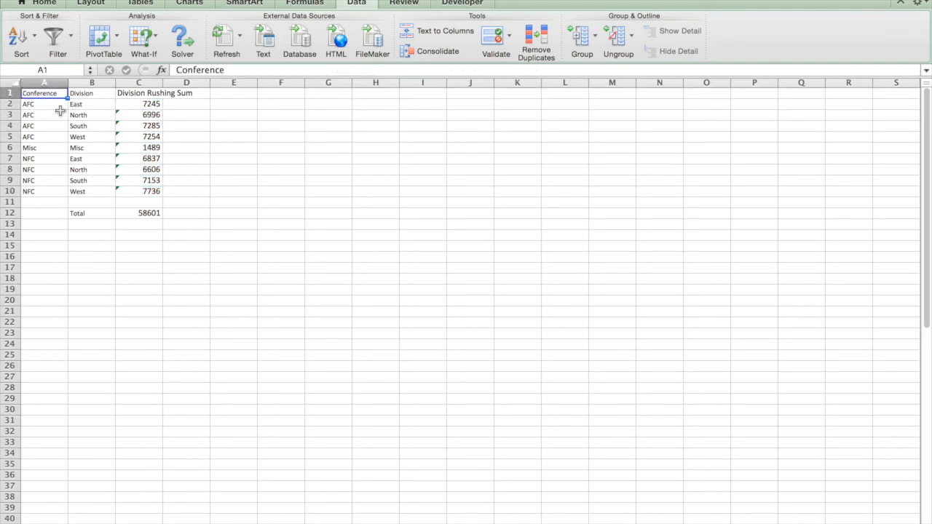
left_click(150, 193, "shift")
left_click(37, 40)
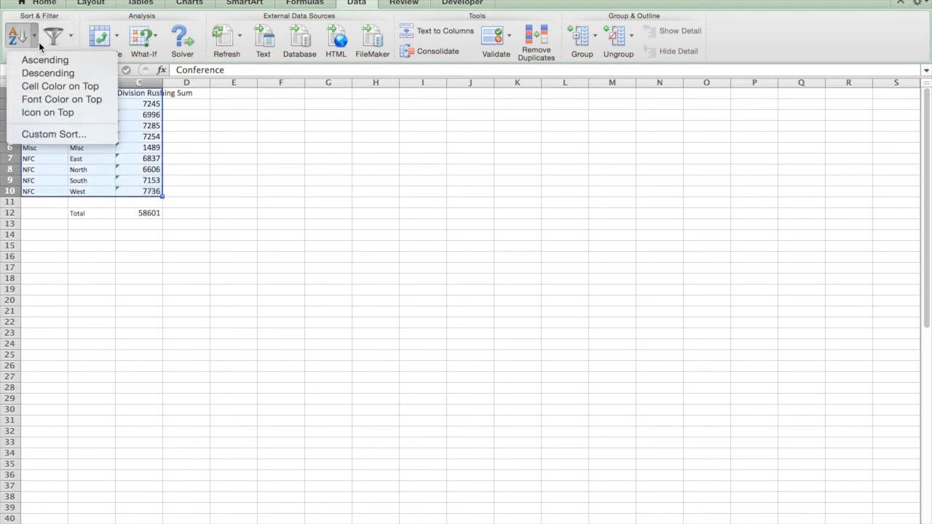
left_click(53, 134)
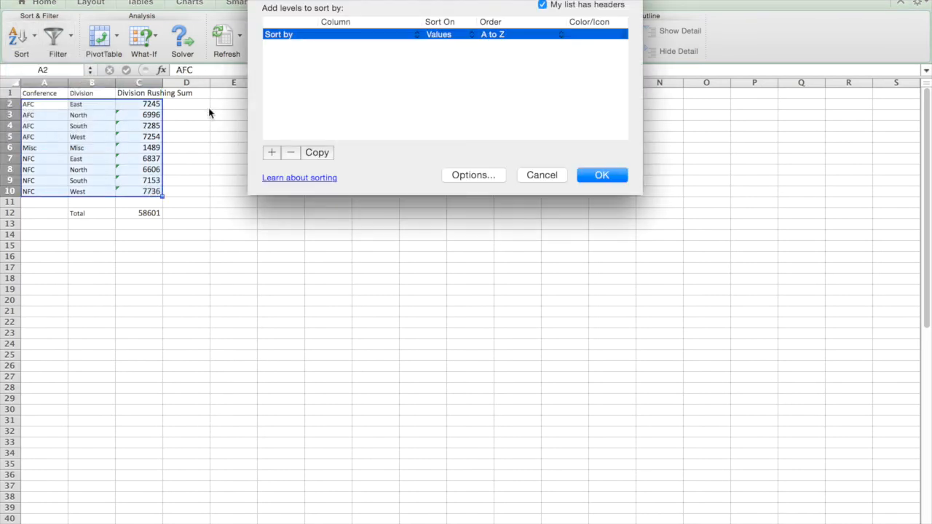
left_click(387, 33)
left_click(383, 58)
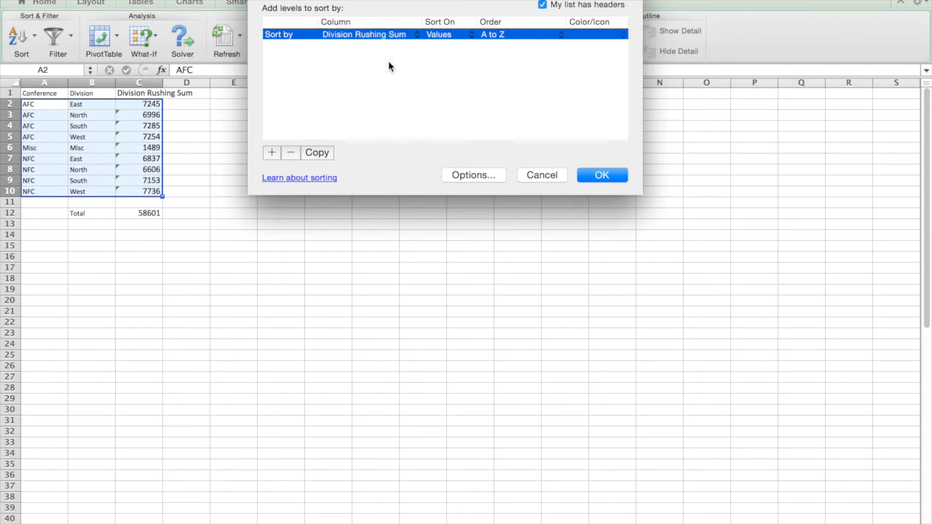
left_click(602, 176)
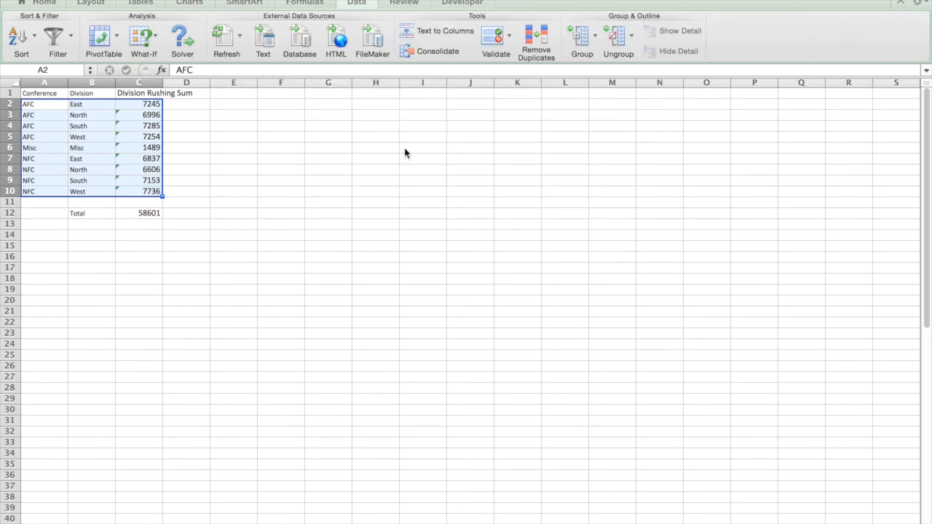
Step: Sort the division table by Division Rushing Sum from largest to smallest, keeping the header row
left_click(34, 35)
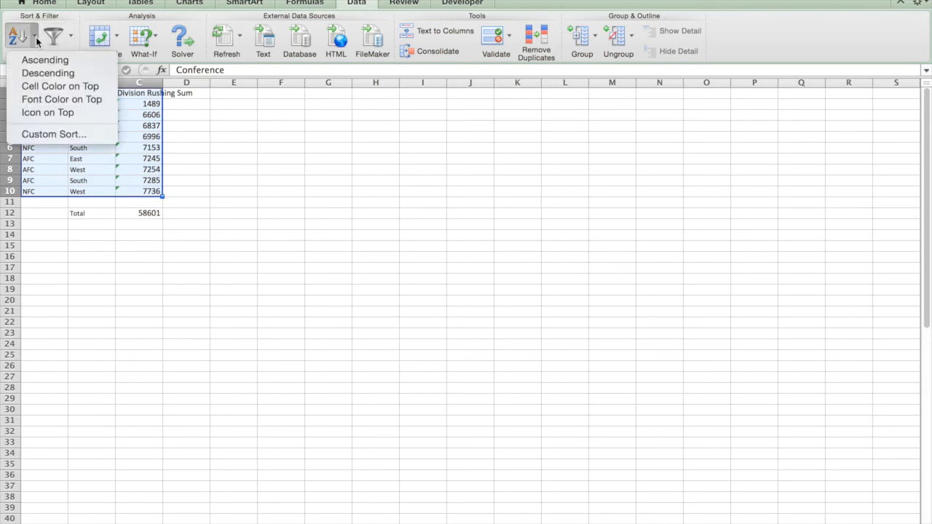
left_click(56, 134)
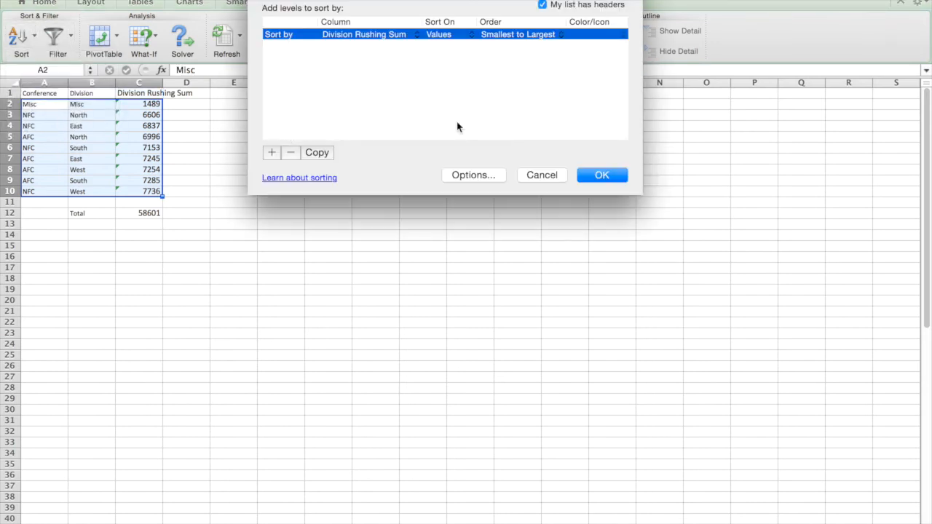
left_click(529, 36)
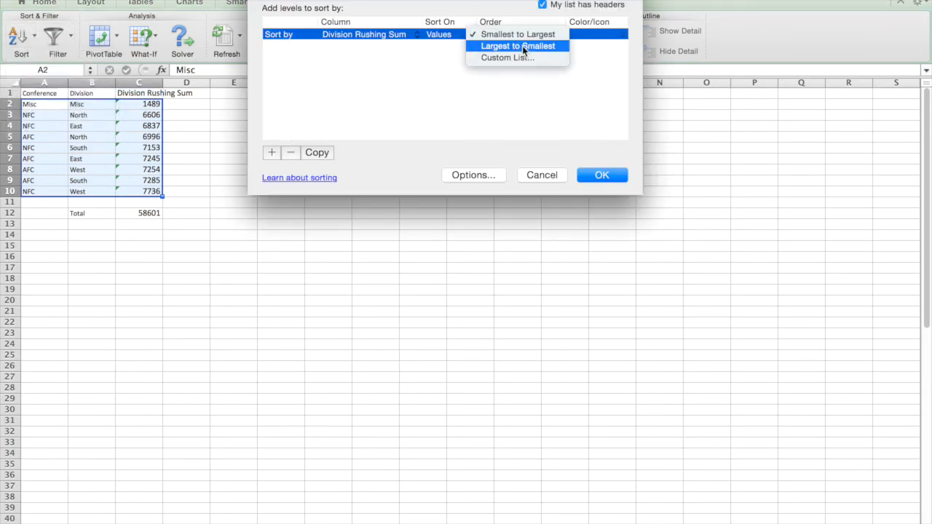
left_click(522, 46)
left_click(601, 172)
Step: Review the sorted division table, examining the SUMIFS formula in C4, the top-ranked division in row 2 and the total row
left_click(148, 125)
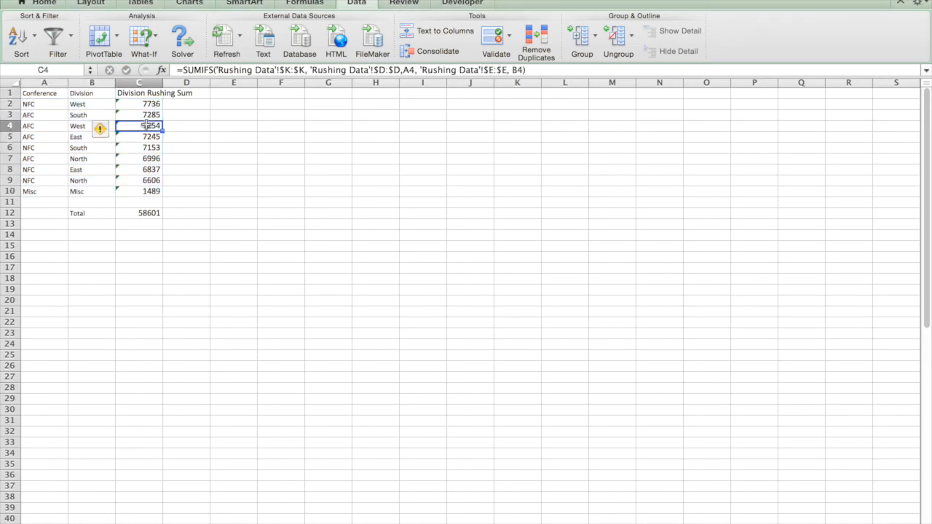
left_click(211, 125)
left_click(178, 191)
left_click(180, 212)
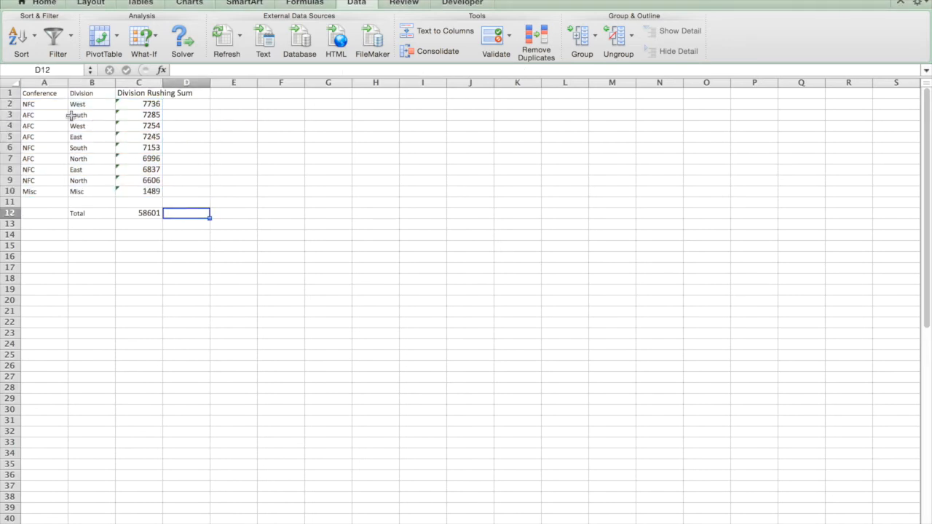
left_click(43, 106)
left_click(102, 106)
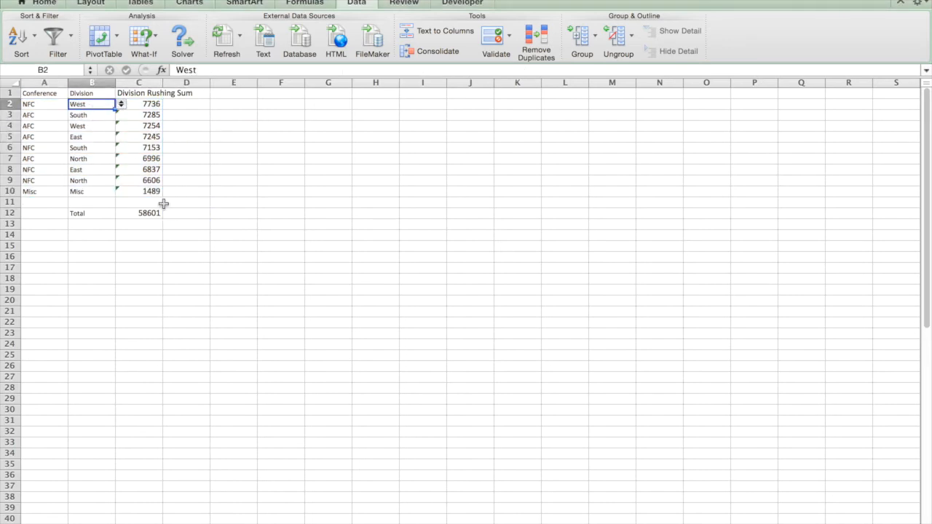
left_click(194, 207)
left_click(193, 214)
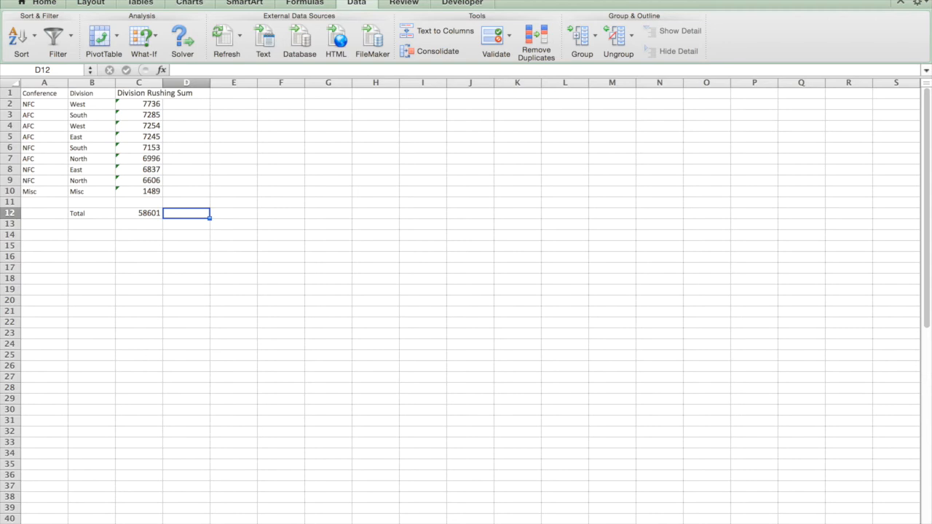
Step: On the sheet listing teams by conference and division, turn on filtering and show only NFC in the Conference column
key("ctrl+Page_Up")
left_click(253, 465)
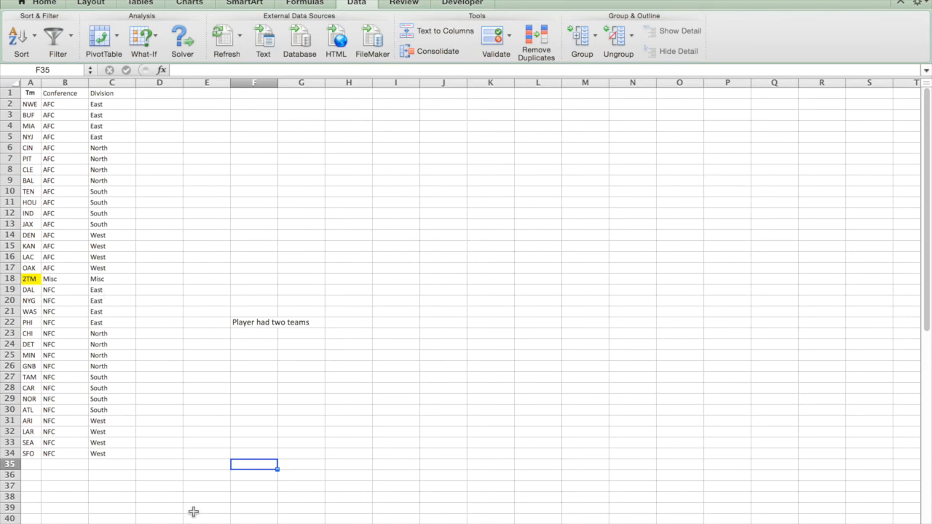
key("ctrl+Page_Down")
key("ctrl+Page_Up")
left_click(71, 104)
left_click(54, 38)
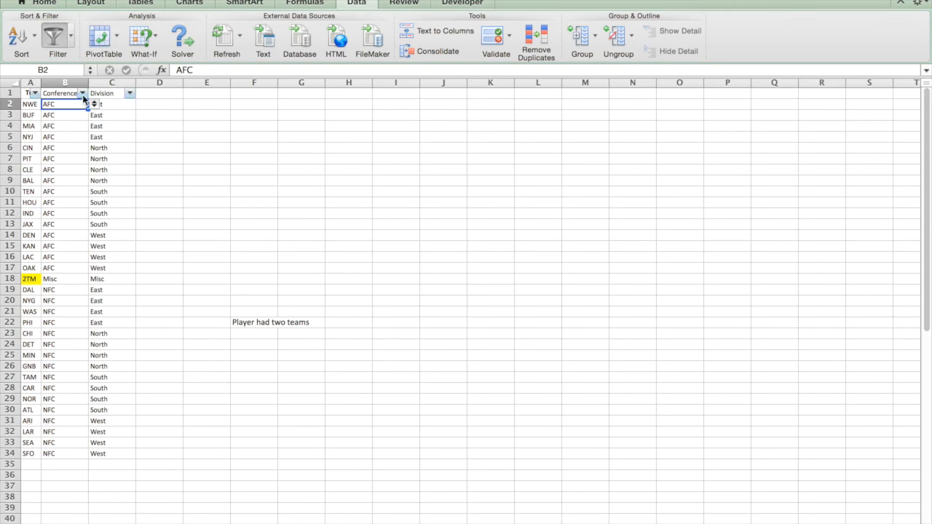
left_click(83, 94)
left_click(120, 246)
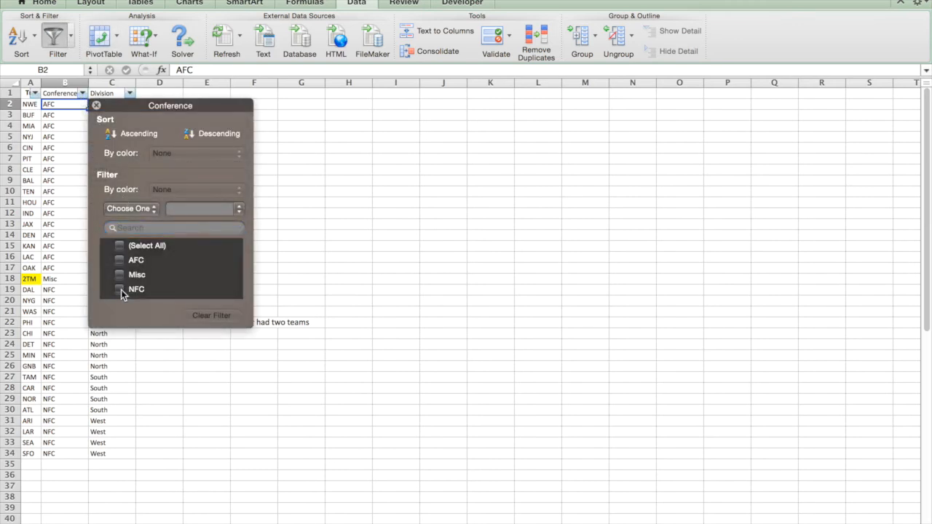
left_click(121, 289)
left_click(63, 125)
Step: Filter the Division column of the team list to show only West
left_click(128, 93)
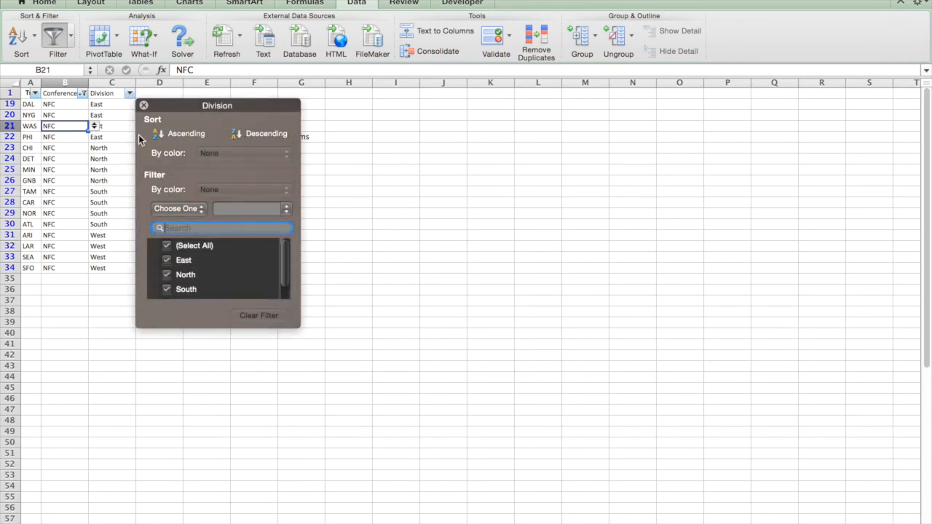
left_click(167, 247)
scroll(189, 292, "down", 1)
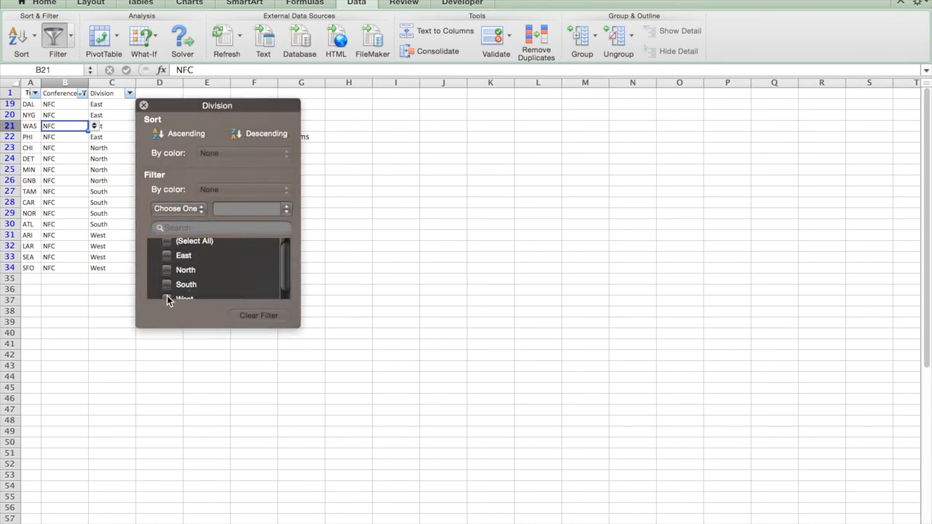
left_click(166, 297)
left_click(111, 205)
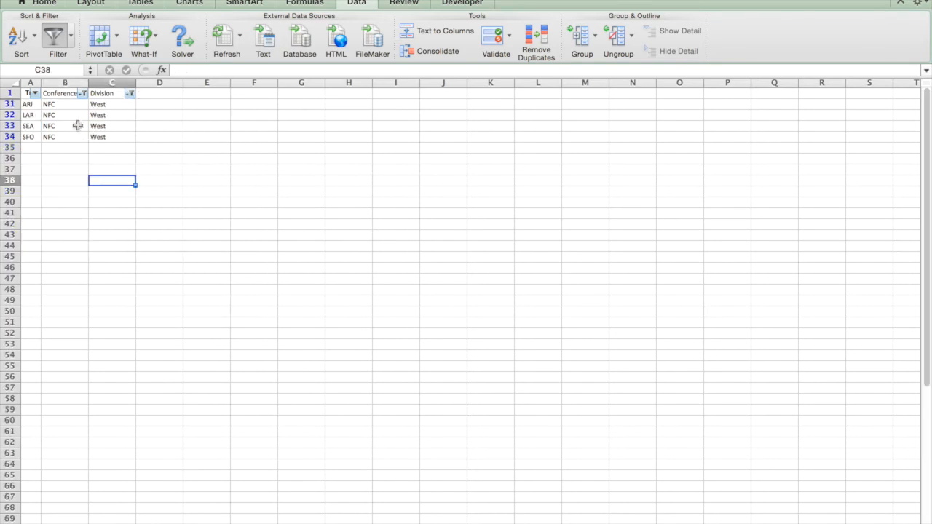
Step: Examine the filtered team list to see which teams make up the NFC West
left_click(62, 107)
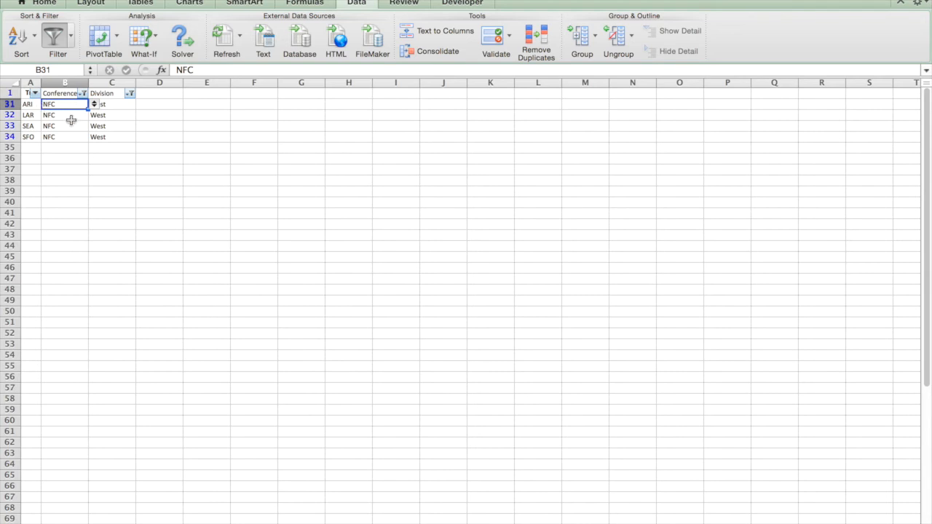
left_click(102, 126)
left_click(107, 158)
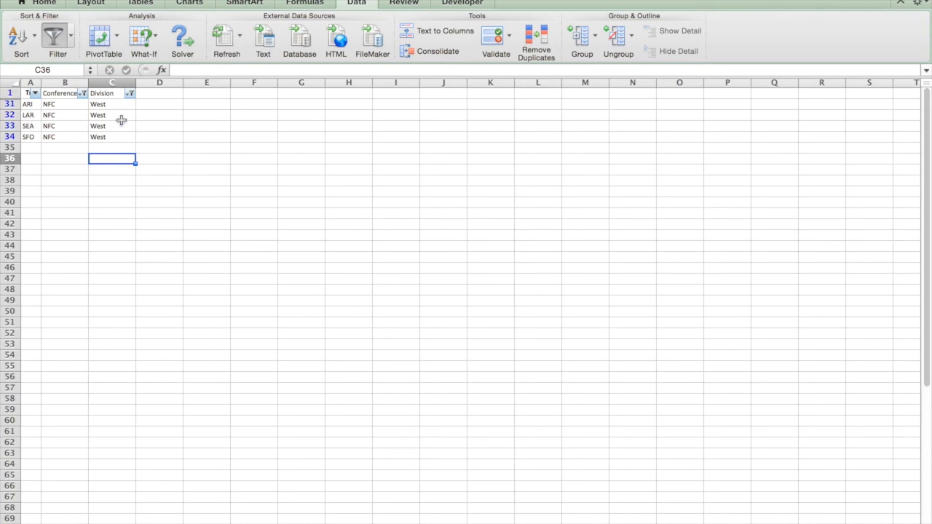
left_click(47, 128)
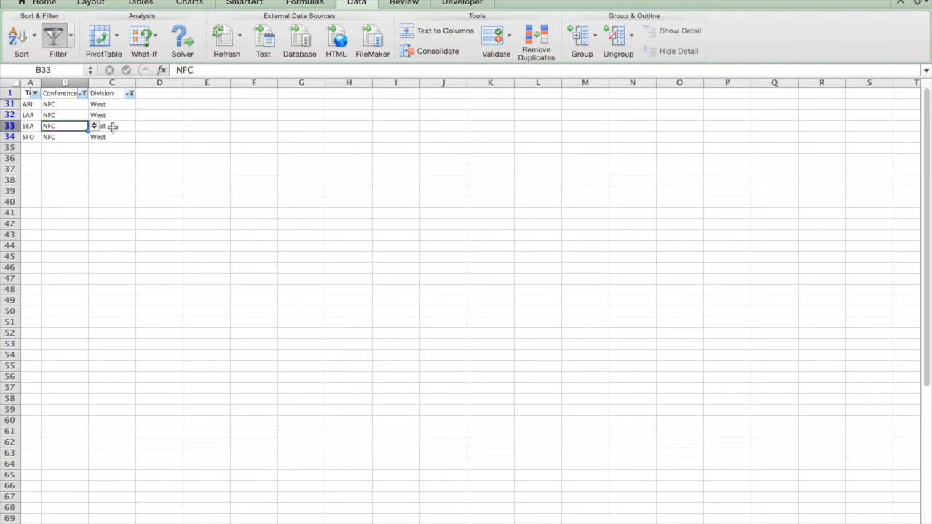
left_click(109, 129)
left_click(121, 139)
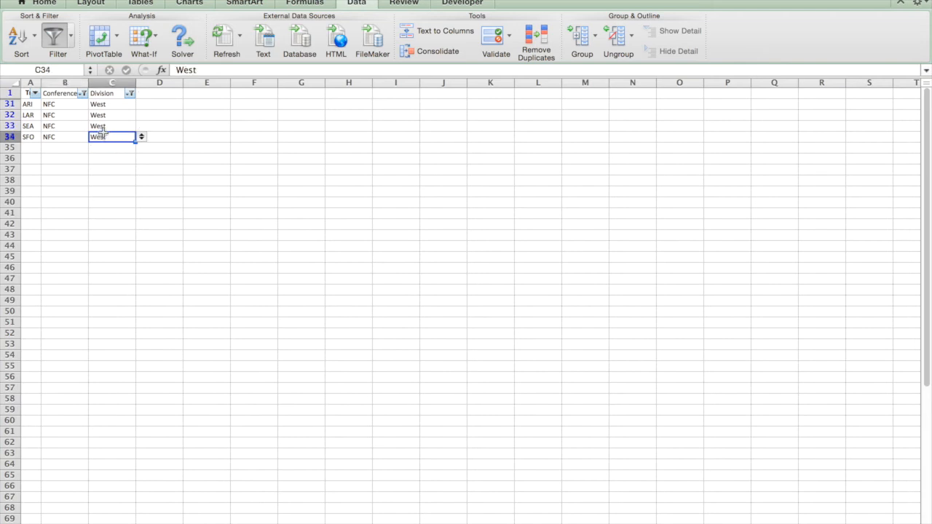
left_click(32, 128)
left_click(104, 138)
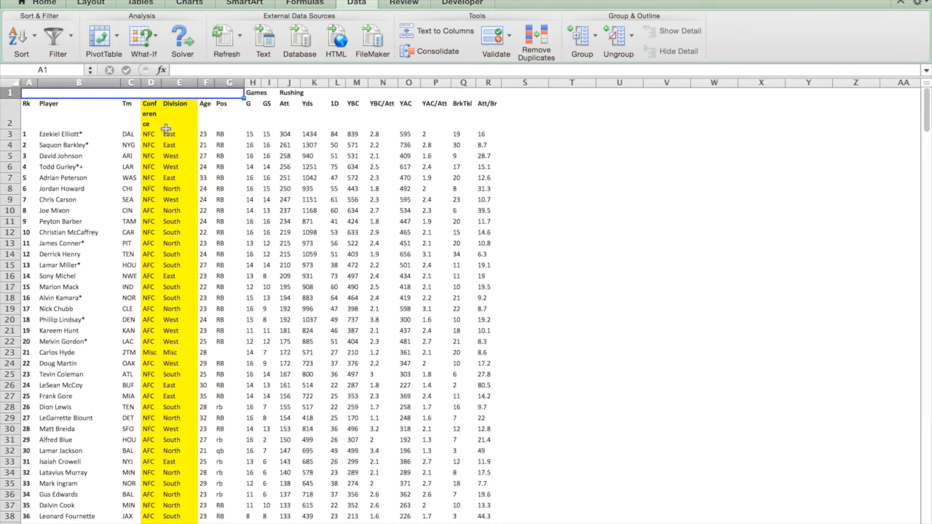
Step: On the Rushing Data sheet, turn on filtering and show only SEA in the Tm column
left_click(127, 135)
left_click(55, 44)
left_click(134, 122)
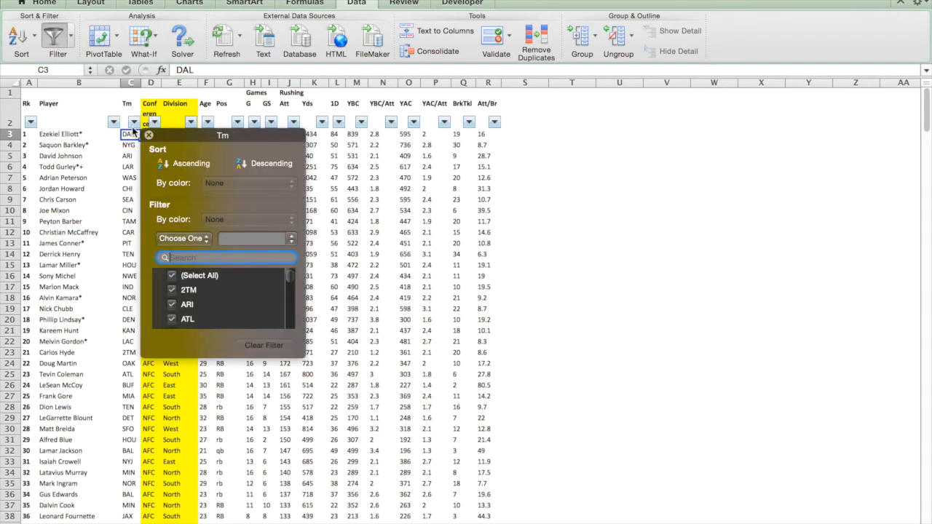
left_click(171, 276)
scroll(182, 302, "down", 10)
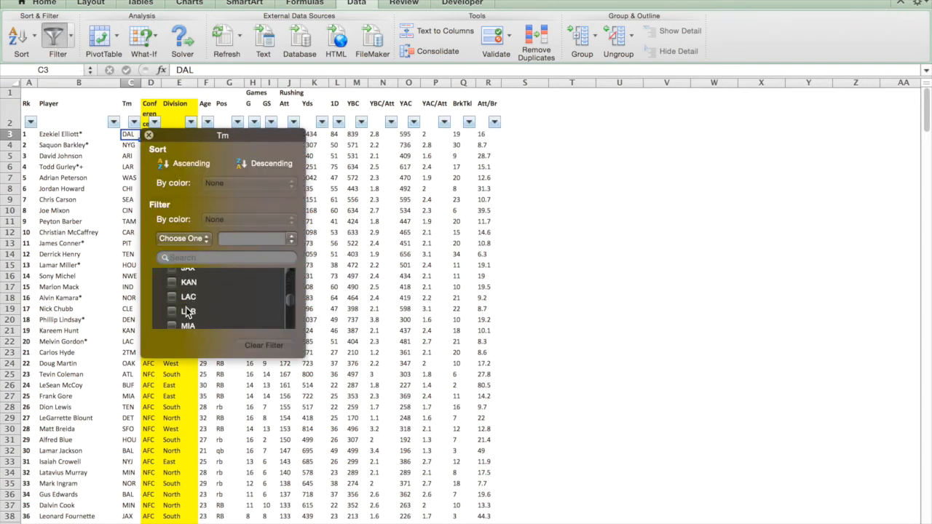
scroll(186, 308, "down", 3)
left_click(172, 282)
left_click(117, 287)
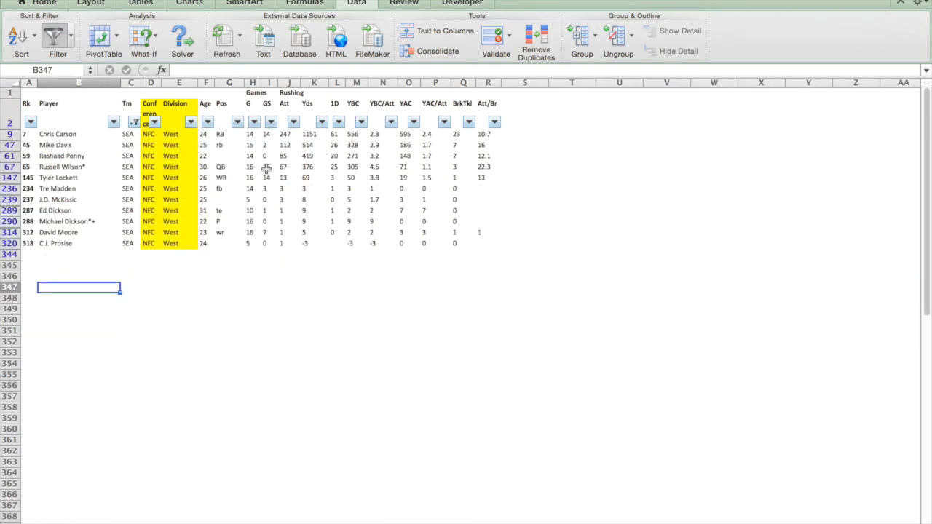
Step: Check the rushing yards of the first listed SEA player in the Yds column
left_click(313, 136)
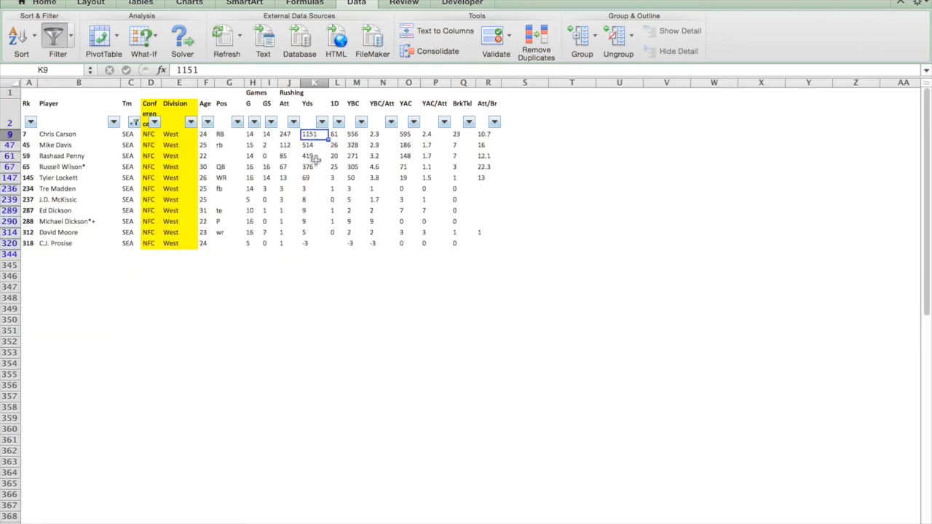
left_click(68, 134)
left_click(309, 133)
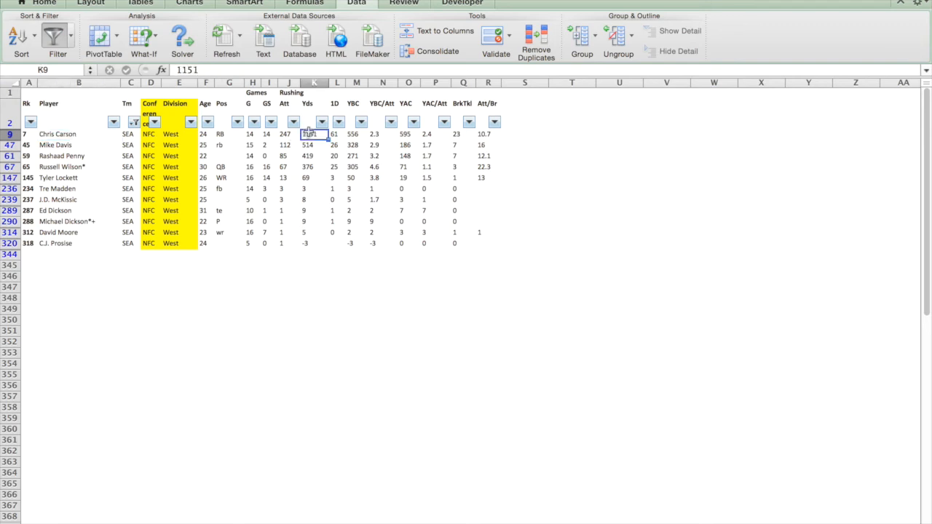